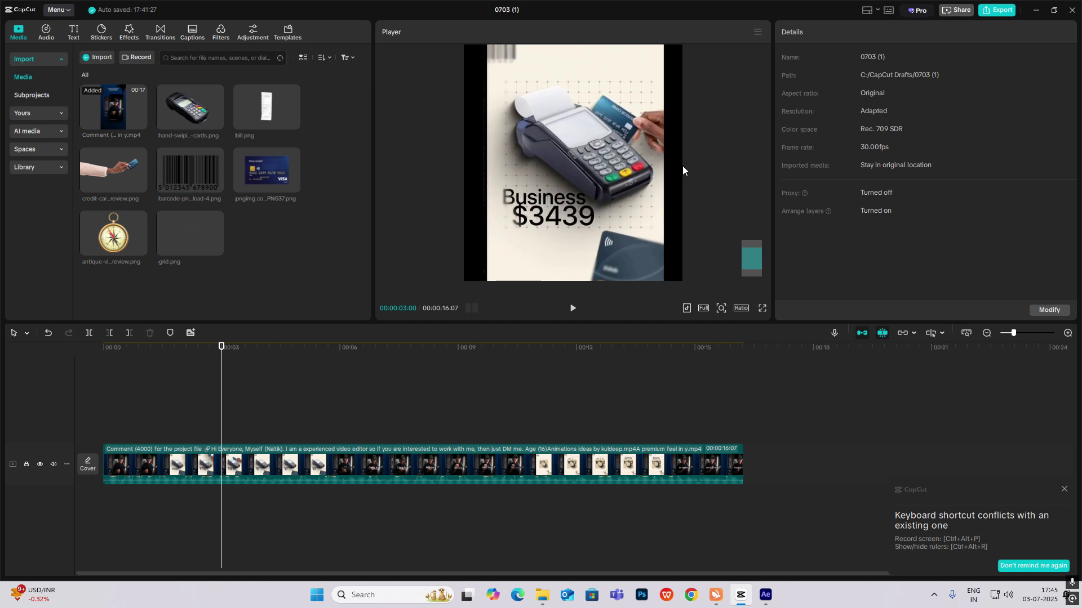
Turn off main track magnet and move the reference video onto an upper track, starting about 14 seconds into the timeline.
mouse_move(229, 382)
mouse_down()
mouse_move(251, 392)
mouse_move(220, 398)
mouse_up()
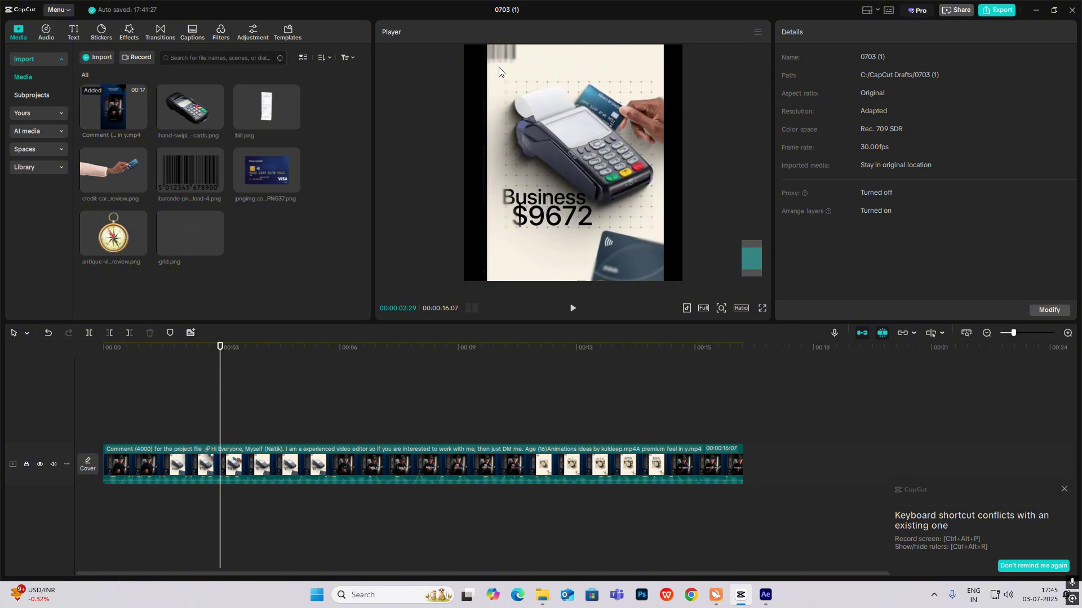
drag(224, 392, 238, 392)
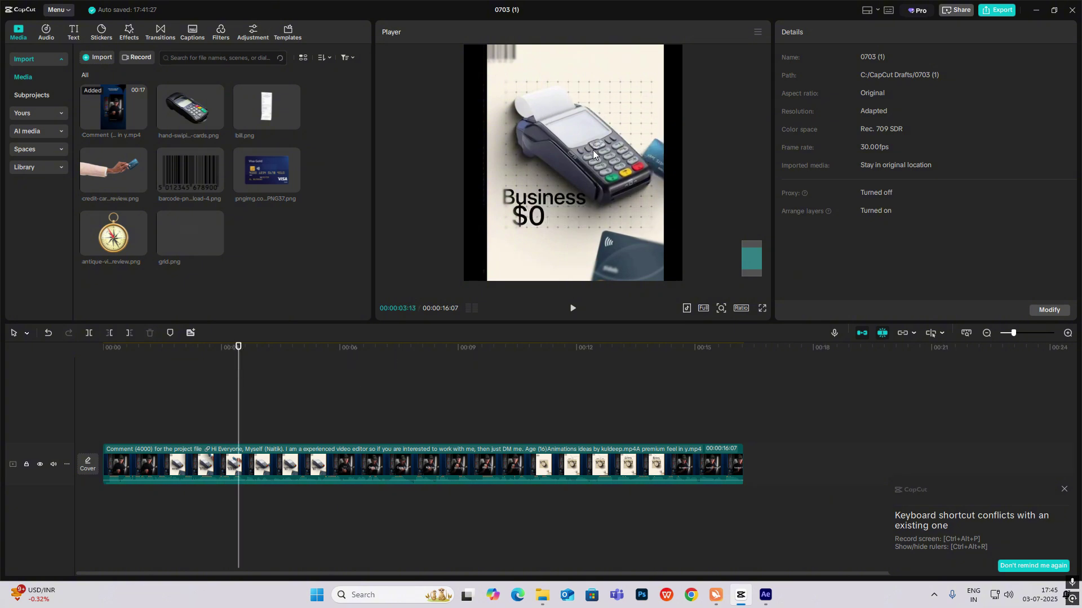
click(256, 394)
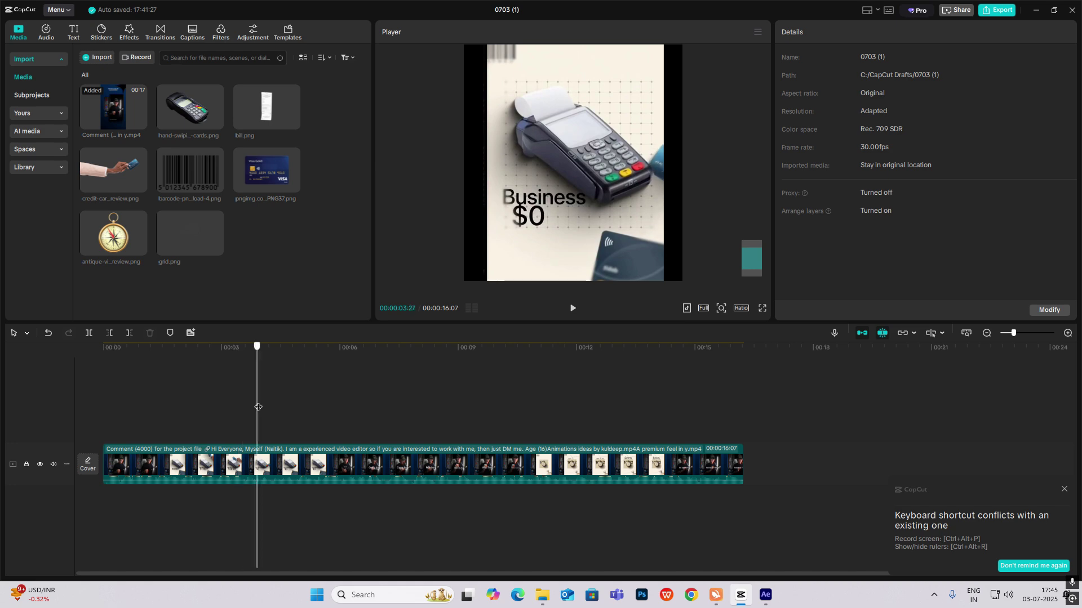
click(251, 460)
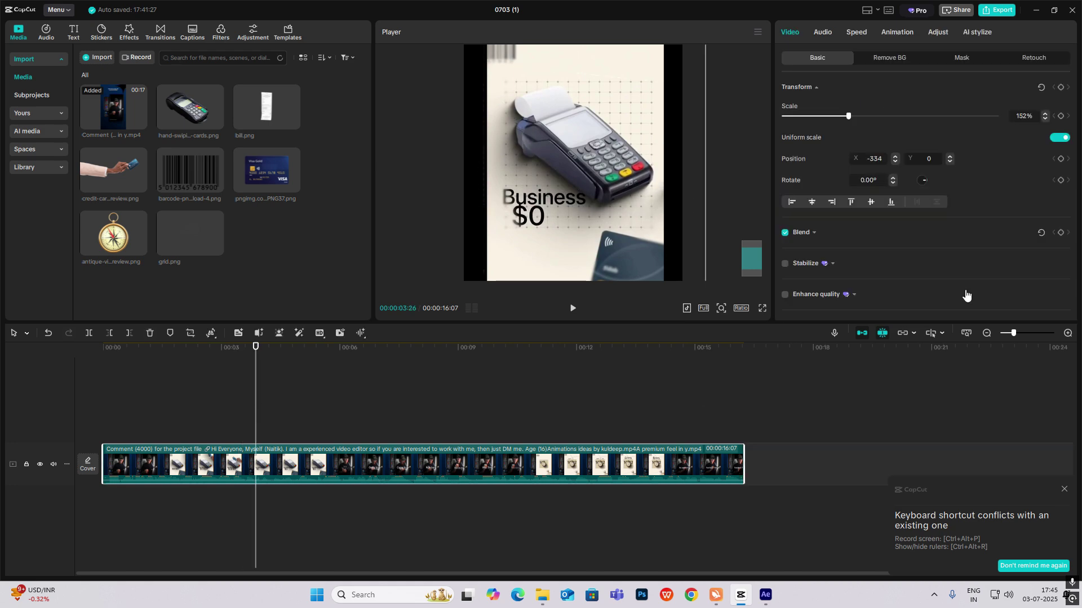
click(862, 333)
drag(289, 468, 640, 459)
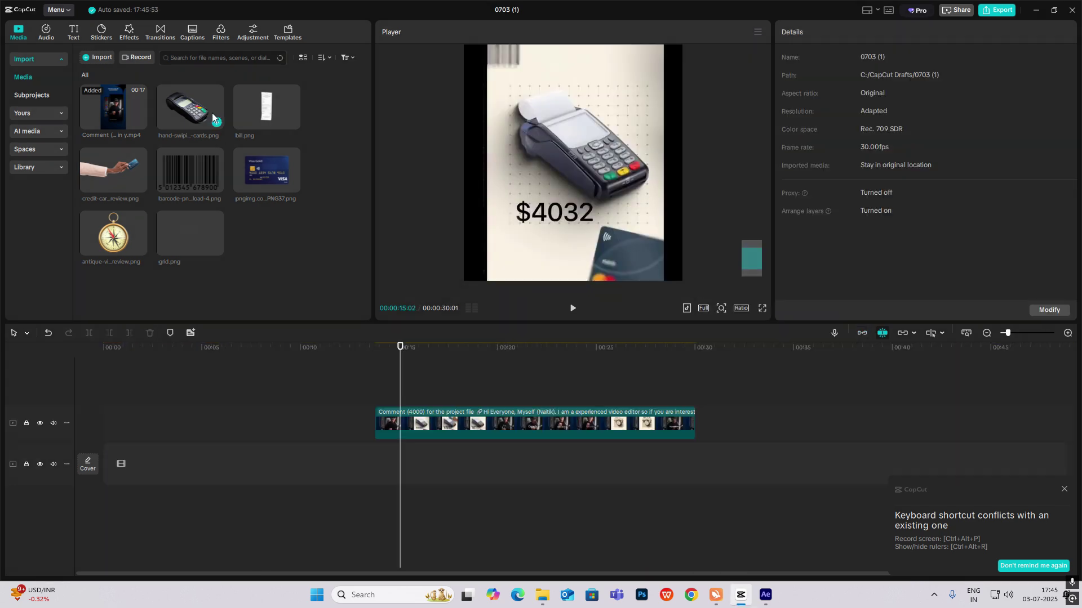
Place the card terminal image at the start of the timeline and add a default text clip on a track beneath it.
drag(211, 113, 109, 416)
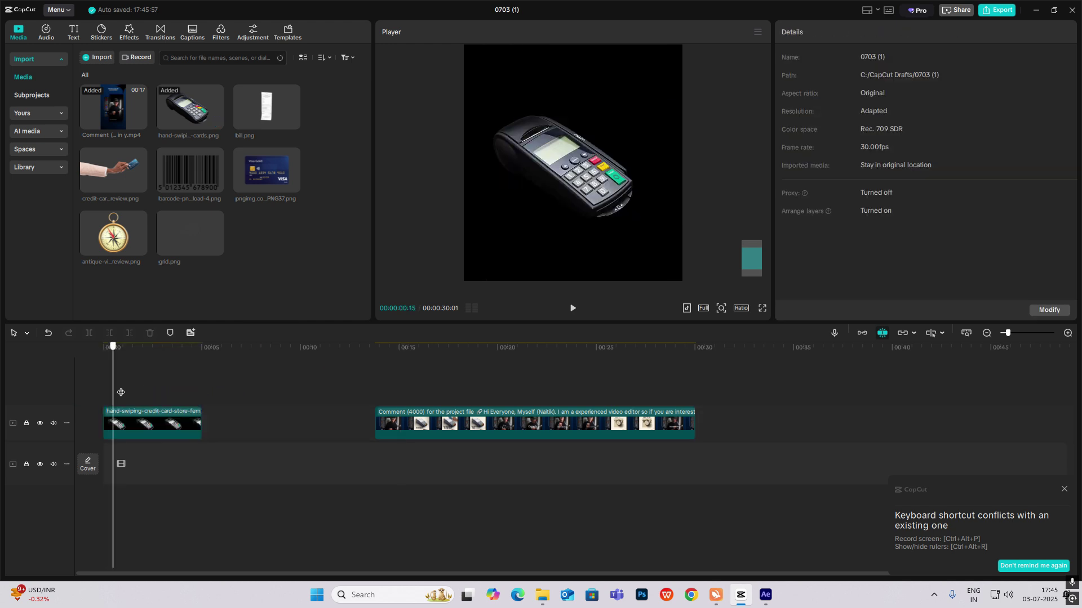
click(73, 34)
drag(104, 84, 198, 437)
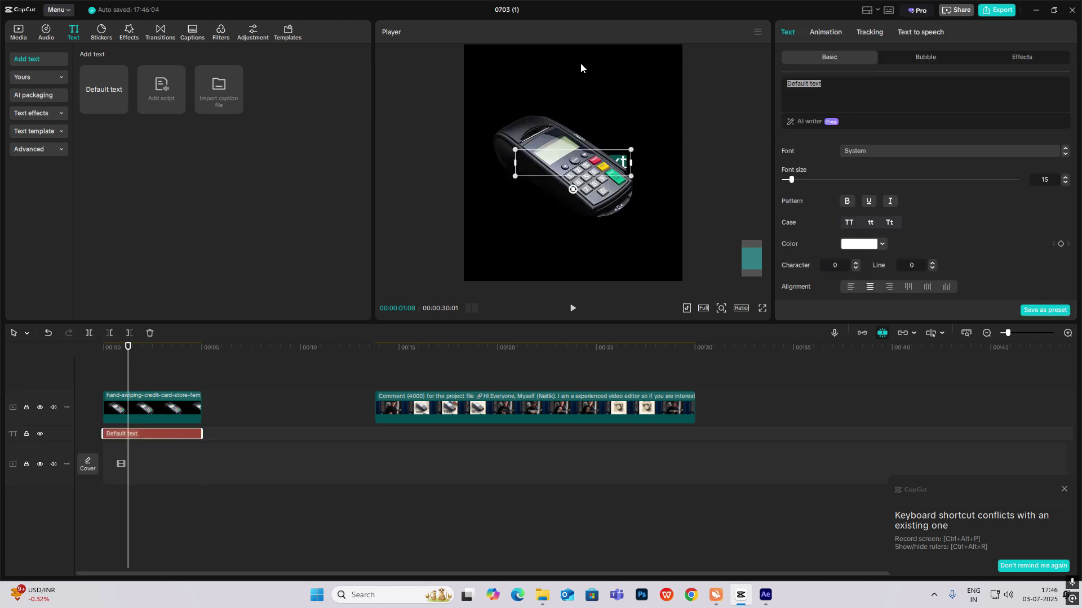
Replace the default text with a solid square symbol (■).
key(super+period)
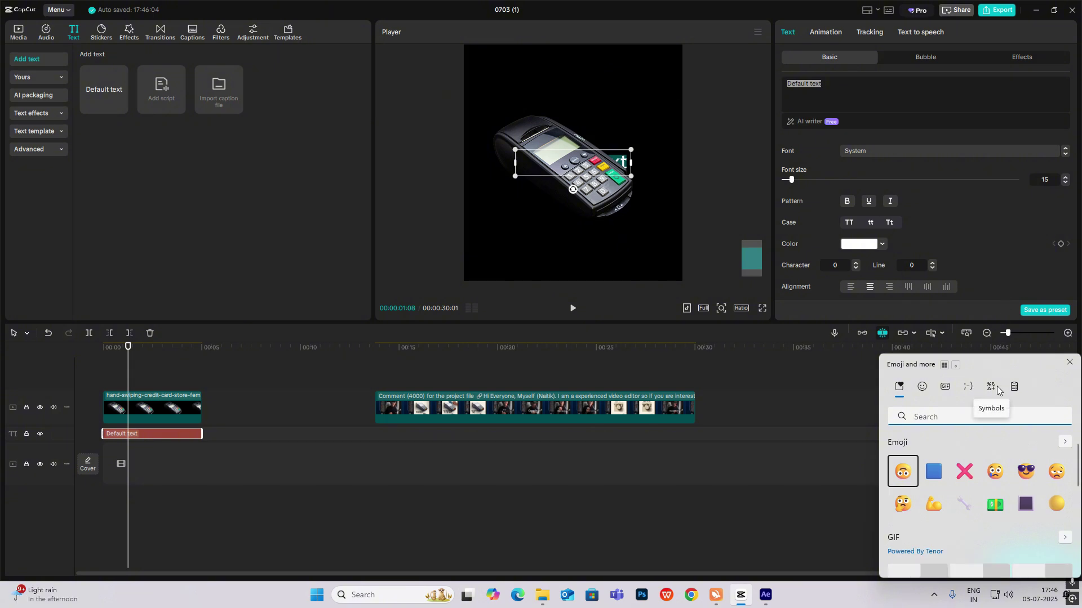
click(996, 386)
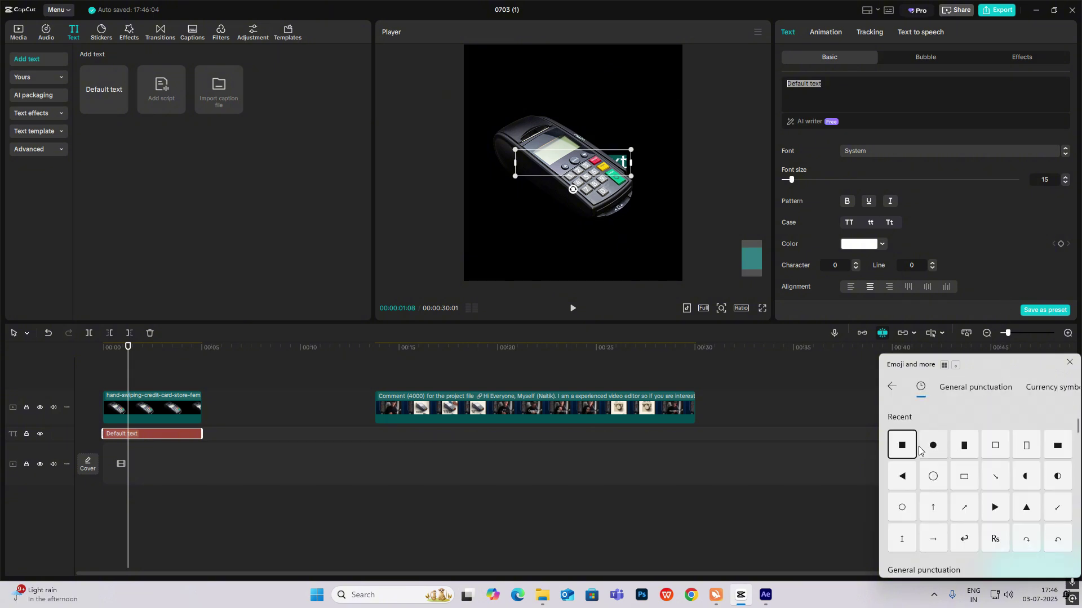
click(902, 445)
click(828, 111)
Enlarge the square text to font size 300 and scale 142% so it fills the vertical frame as a background.
drag(809, 184, 983, 194)
mouse_move(720, 314)
drag(713, 325, 701, 326)
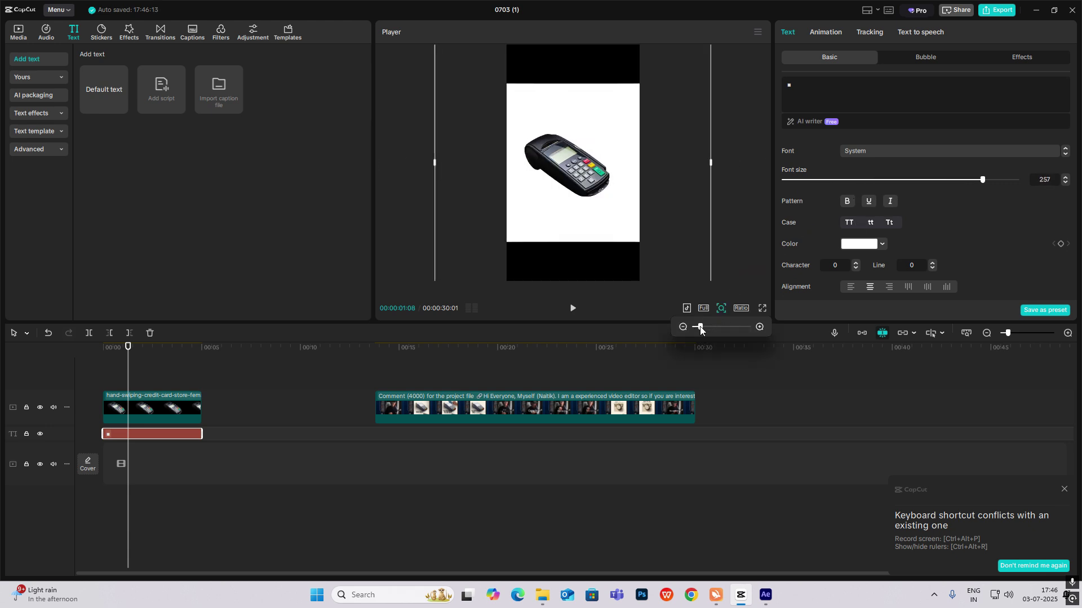
click(995, 180)
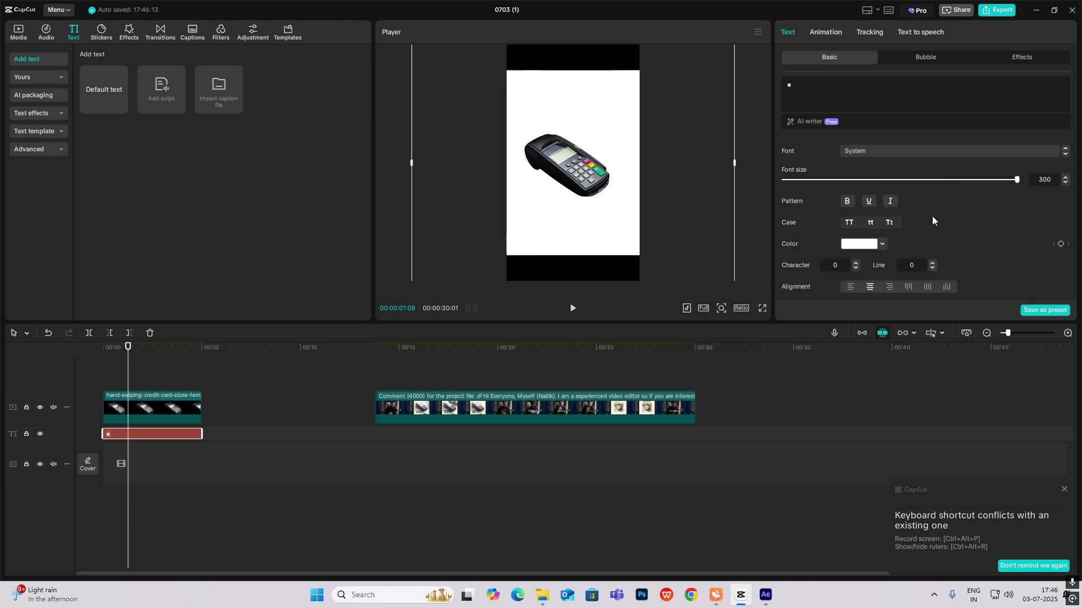
scroll(931, 215, down, 4)
drag(824, 260, 839, 261)
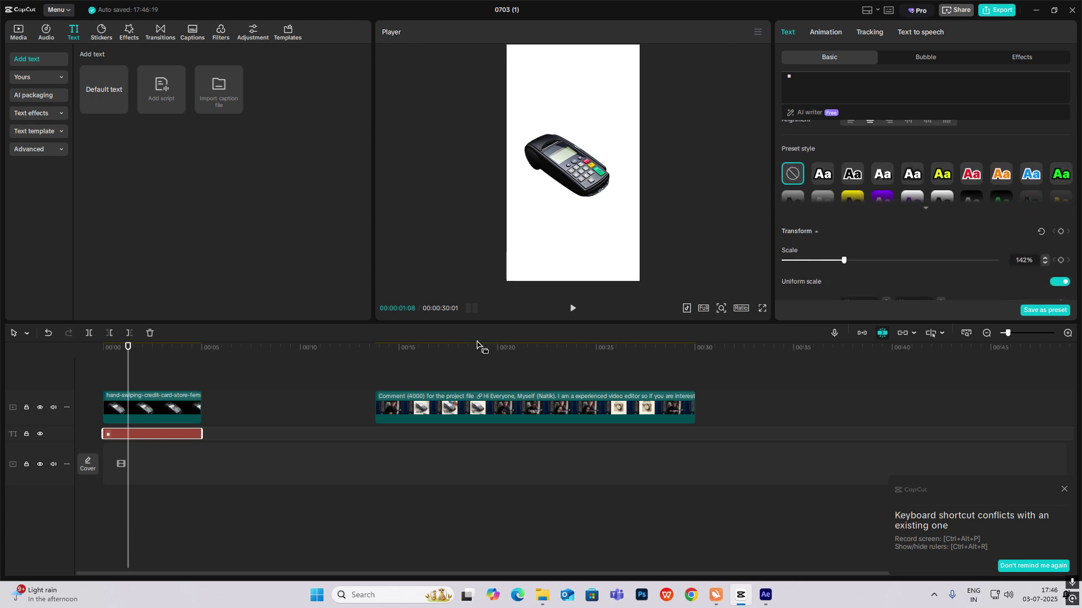
Recolor the square background to cream FAF3E5, sampled from the background of the reference video at about 00:00:15:25.
click(398, 379)
key(Right)
key(Right)
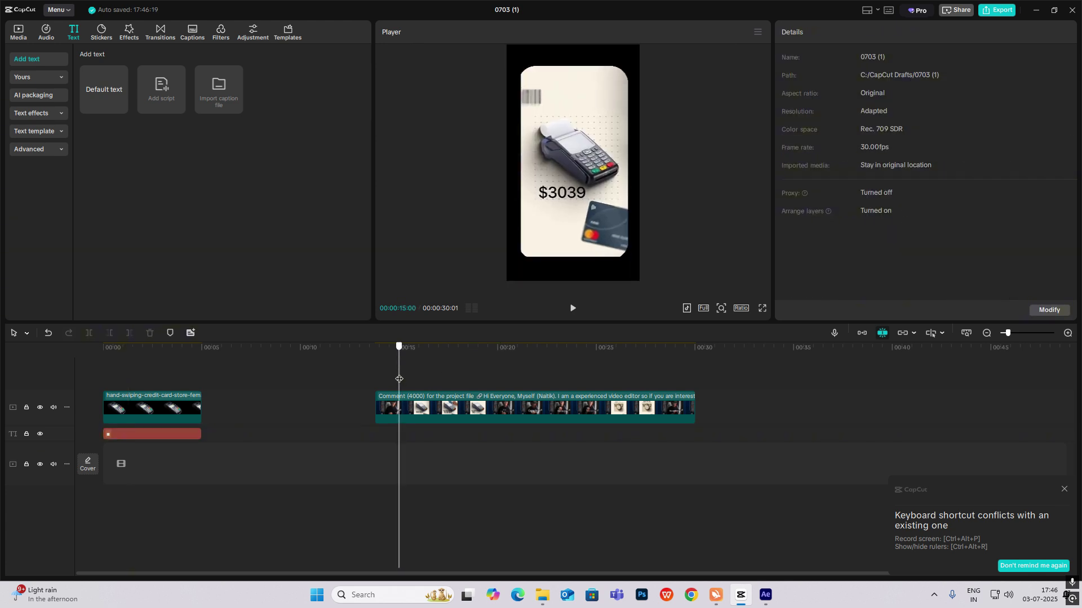
key(Right)
key(Right)
key(Right)
click(171, 432)
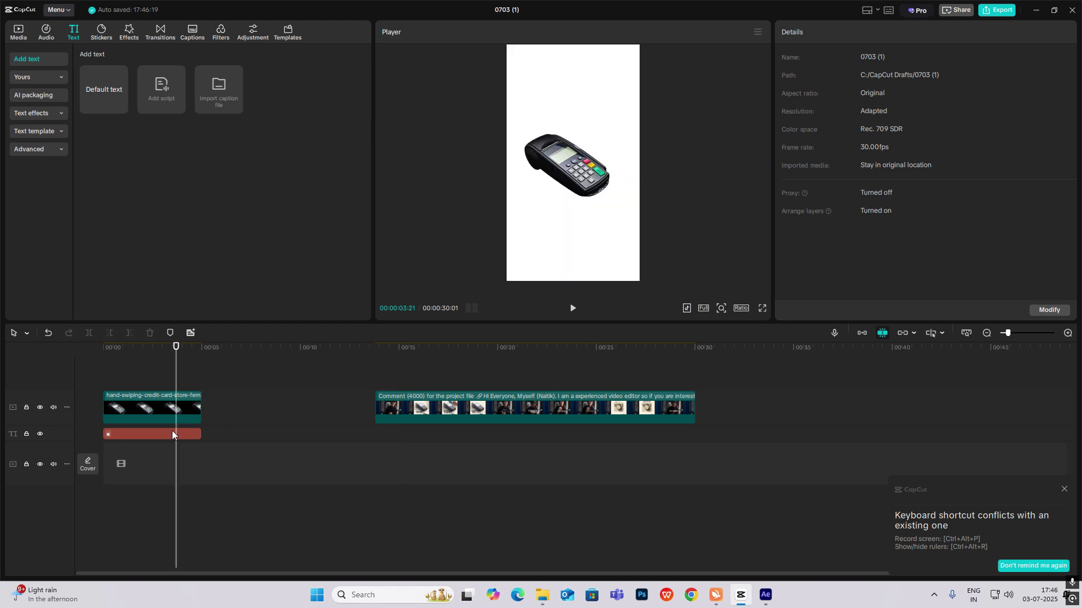
drag(175, 385, 415, 384)
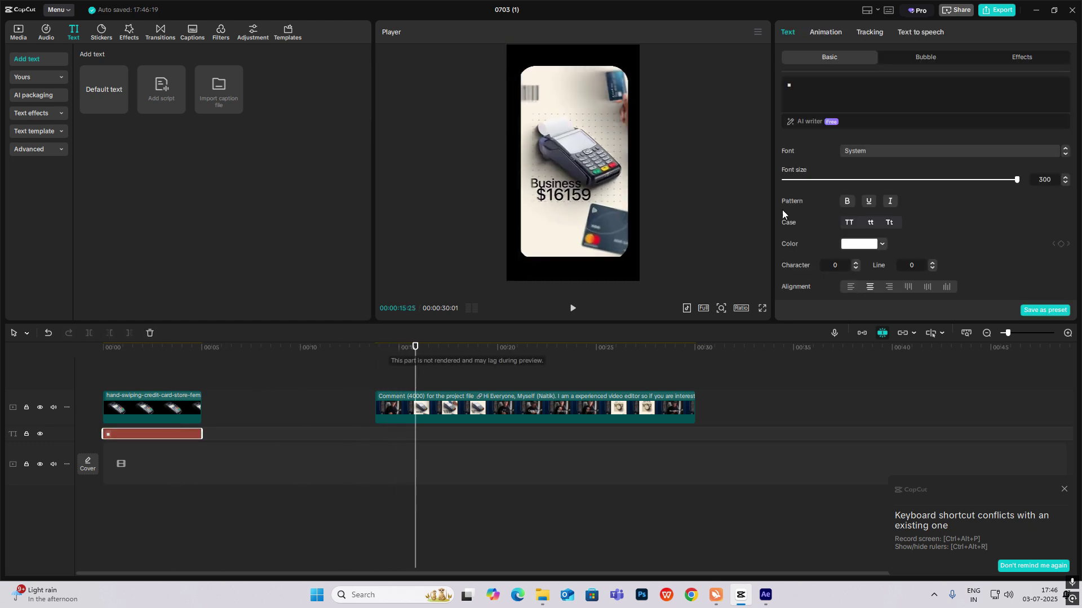
scroll(865, 252, down, 3)
click(858, 144)
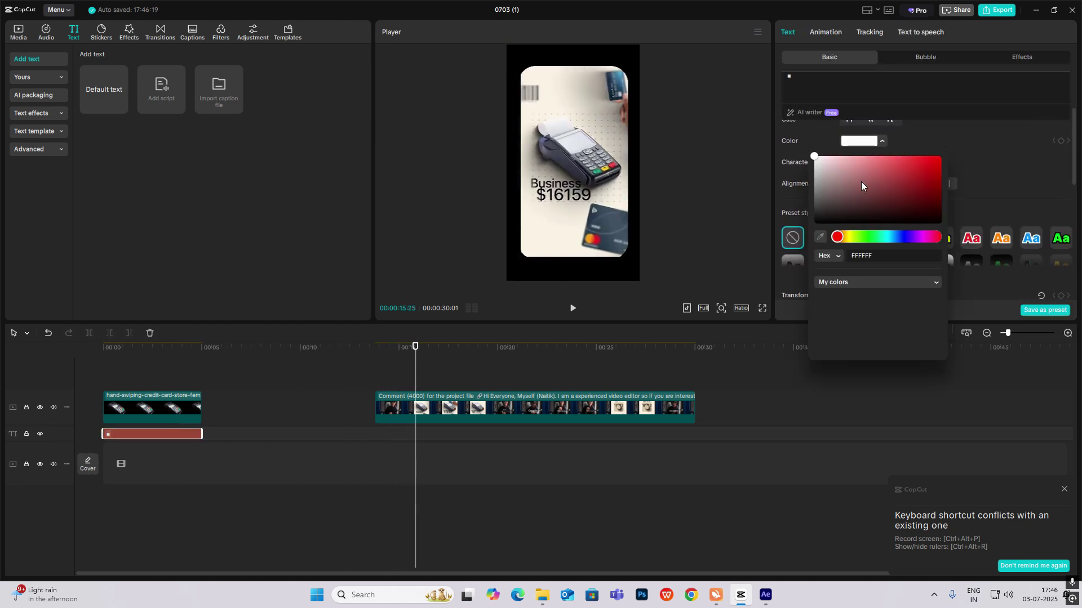
click(820, 237)
click(559, 234)
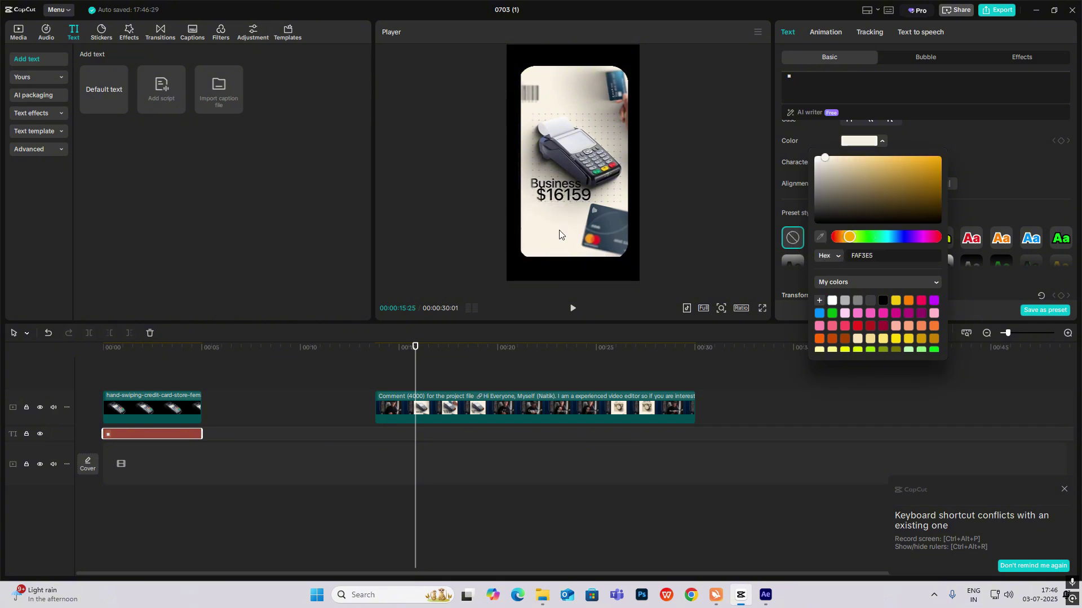
click(157, 376)
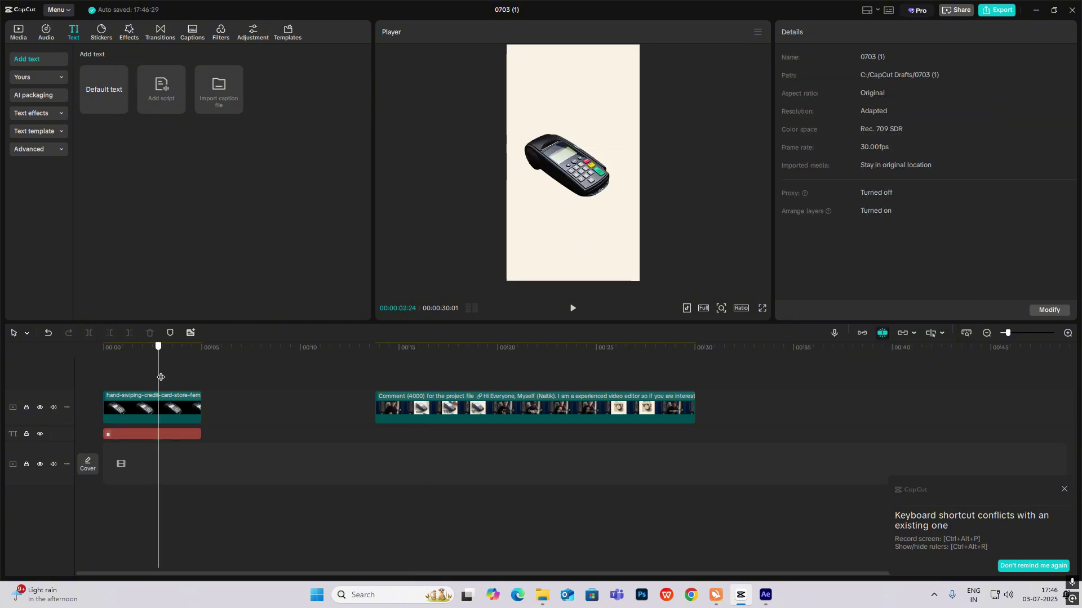
Add the blue credit card image on a new top track, rotated about -15.5° and placed at the frame's lower right corner (X 160, Y -206).
click(171, 413)
click(168, 434)
click(17, 32)
drag(245, 185, 101, 374)
mouse_move(560, 200)
mouse_down()
mouse_move(592, 274)
mouse_move(569, 213)
mouse_up()
mouse_move(582, 236)
mouse_down()
mouse_move(573, 240)
mouse_move(601, 241)
mouse_up()
drag(603, 186, 640, 275)
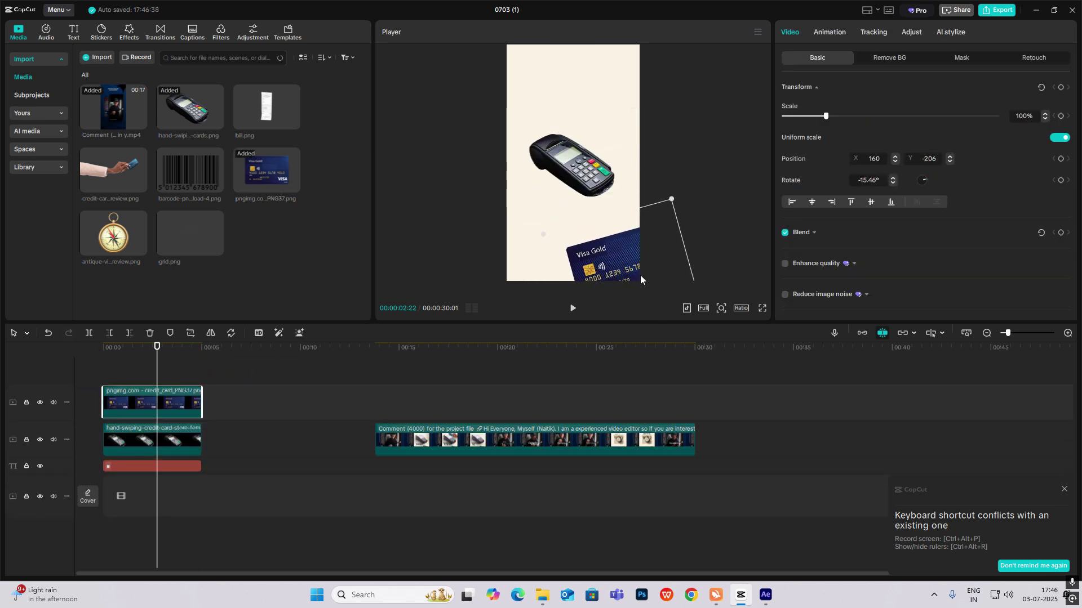
Add the barcode image on a new top track and move it to the frame's upper left edge, partly cut off.
drag(174, 164, 101, 379)
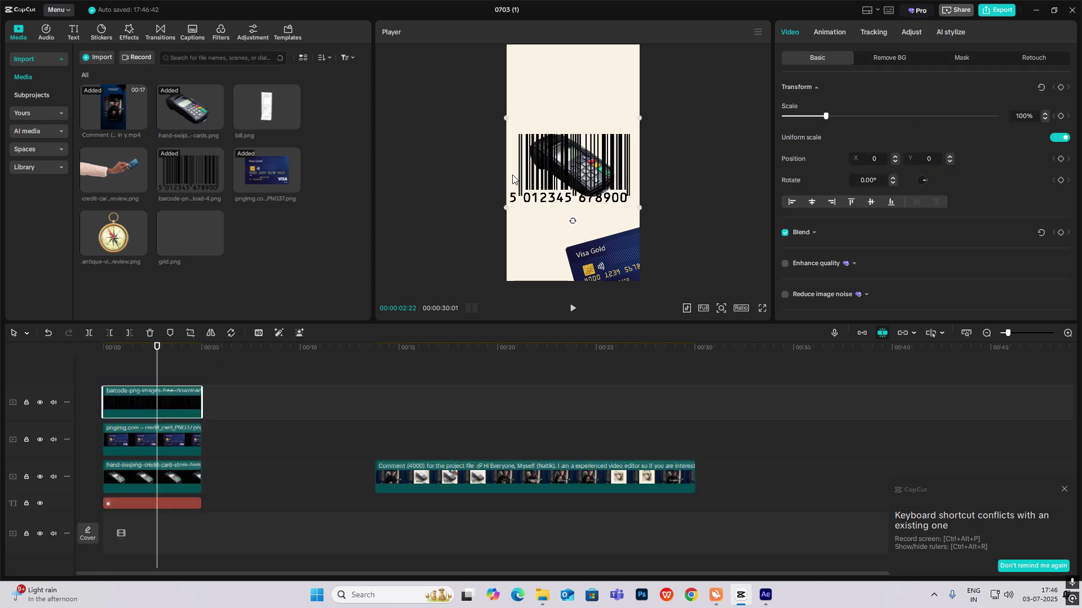
drag(513, 179, 502, 89)
click(686, 93)
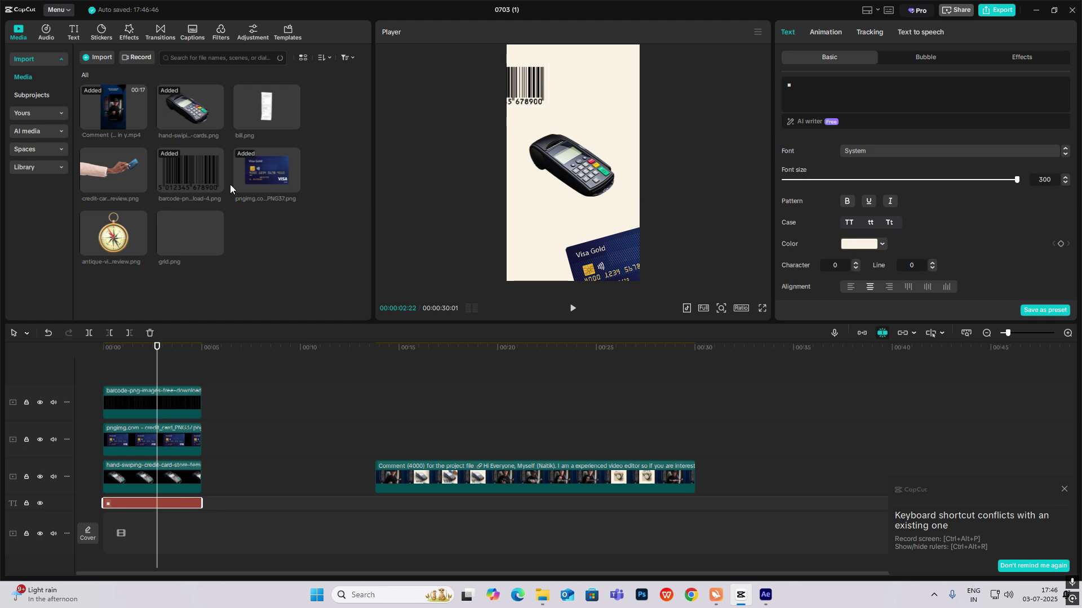
Add grid.png at the timeline start and layer it between the card terminal image and the cream background.
drag(212, 238, 103, 461)
drag(609, 168, 608, 169)
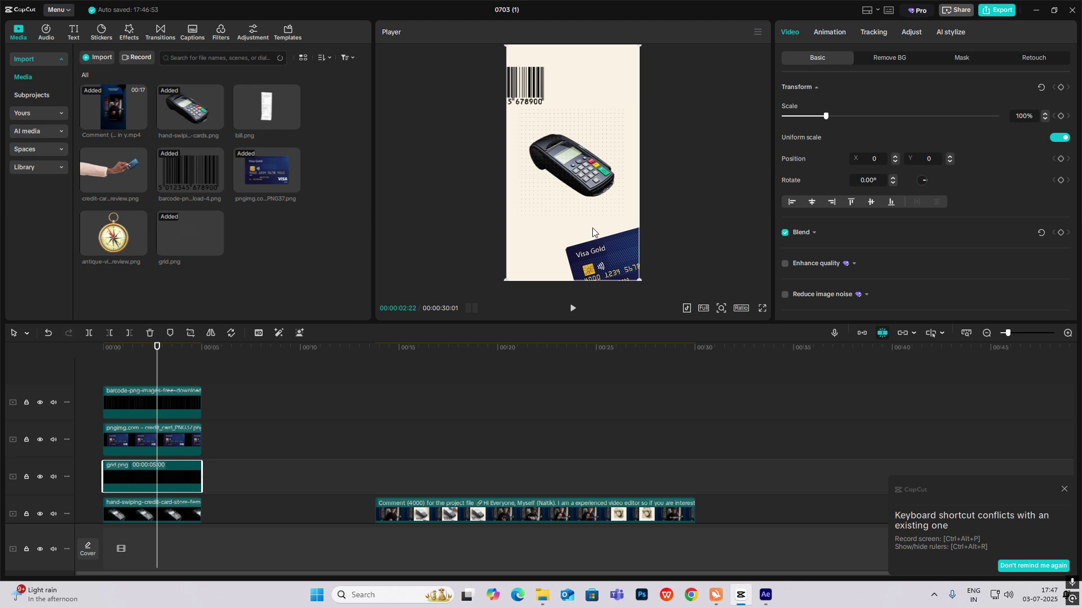
drag(170, 476, 144, 519)
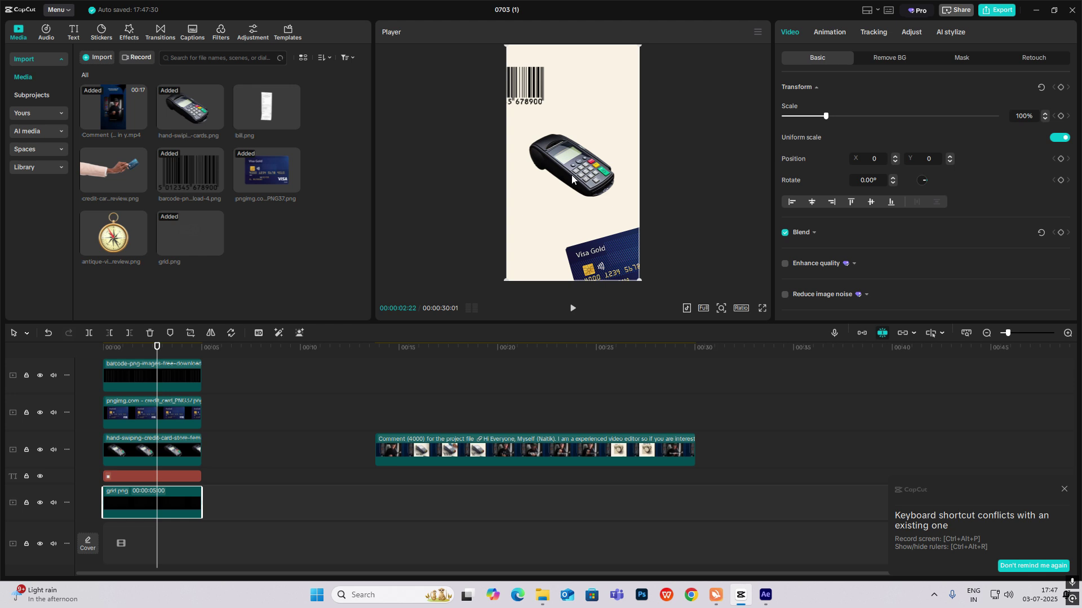
key(ctrl+z)
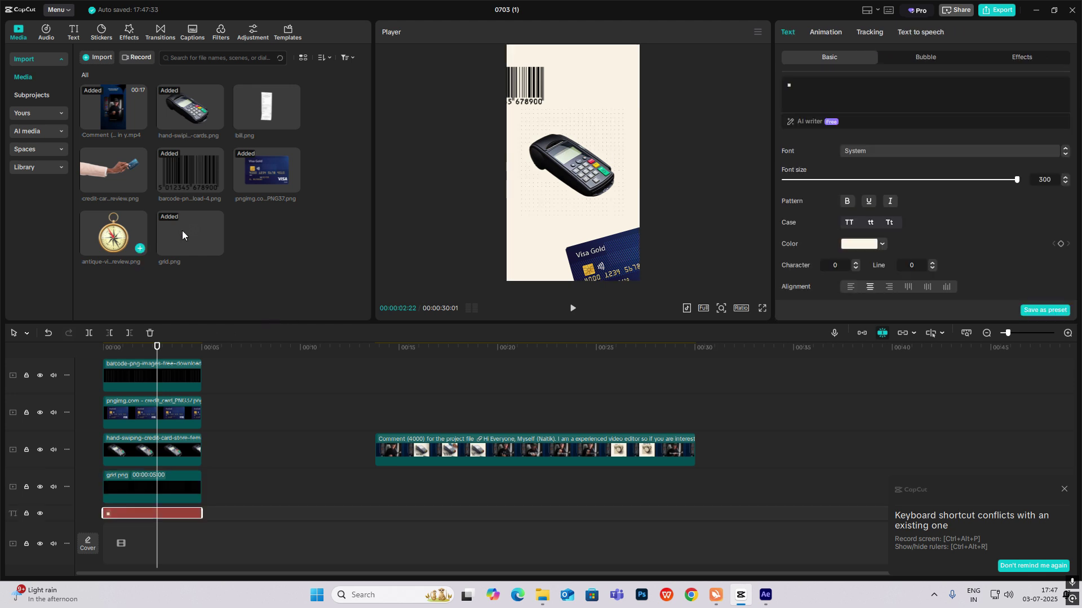
Add the image of the hand holding a credit card on a new top track and mirror it horizontally.
drag(121, 172, 101, 367)
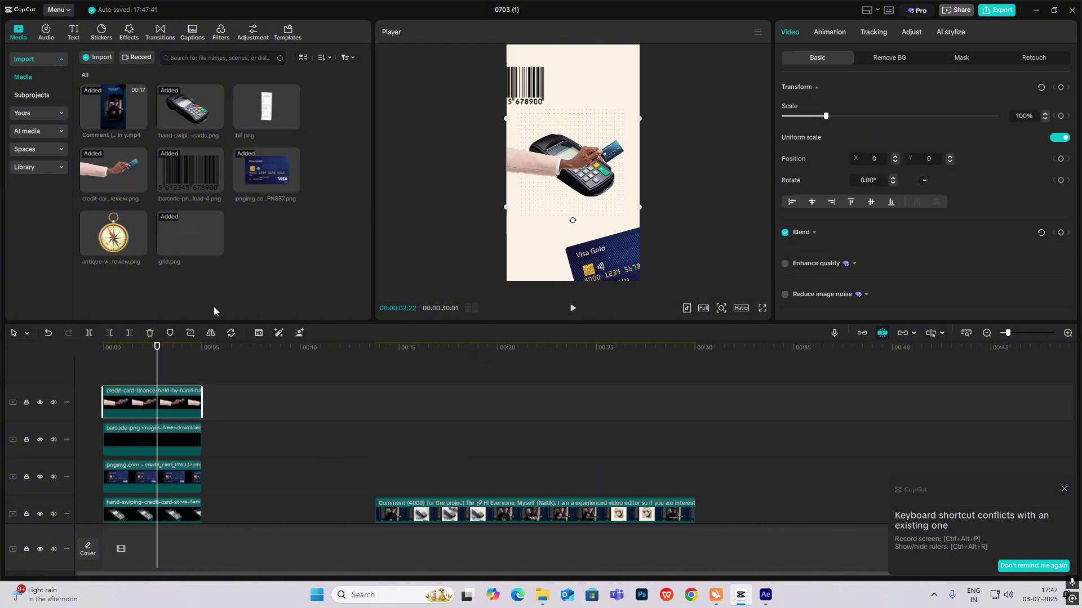
click(211, 333)
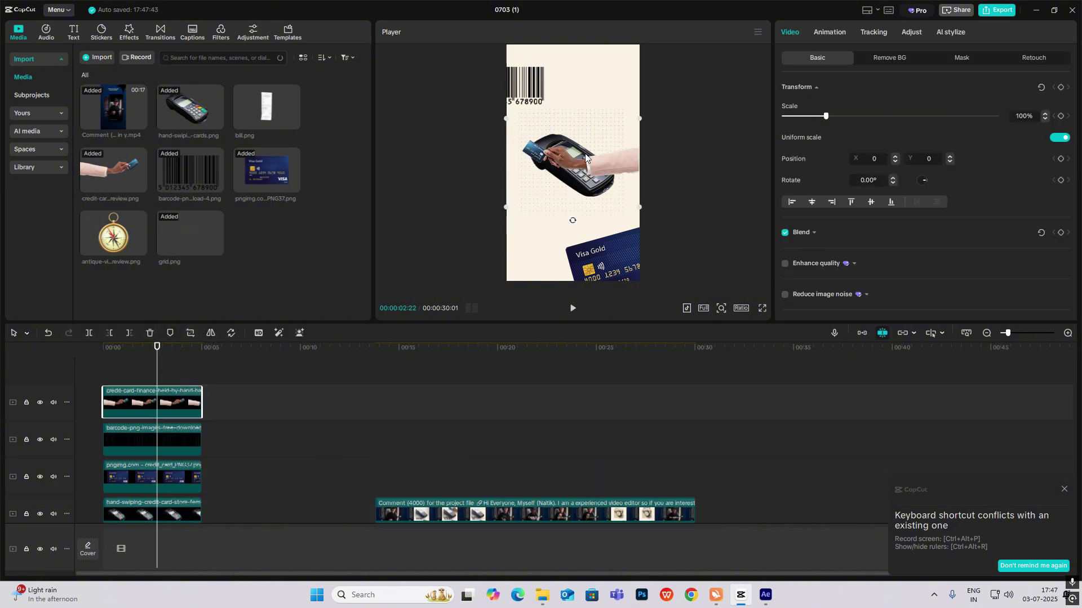
Scale the hand image to about 162%, rotate it about 22°, and move it outside the frame's right edge (X 2219, Y -64).
drag(585, 154, 577, 131)
drag(565, 198, 543, 193)
drag(585, 148, 632, 155)
drag(694, 132, 752, 94)
drag(613, 167, 706, 193)
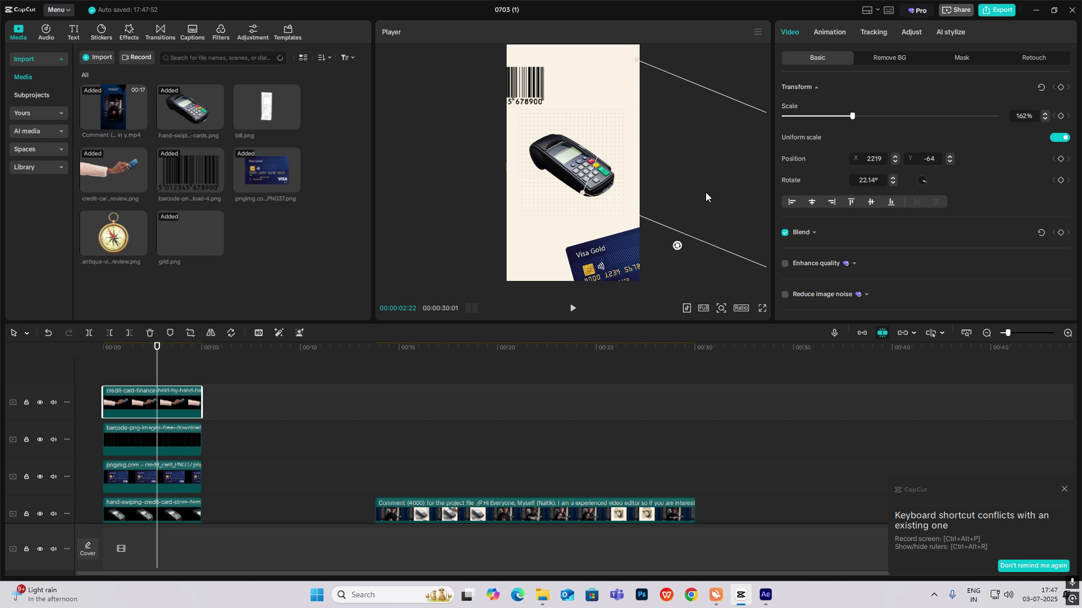
Animate the hand entering with transform keyframes from off-frame at 00:00 to X 1185, Y 146 with 0° rotation at 00:00:01:12.
click(94, 374)
click(163, 404)
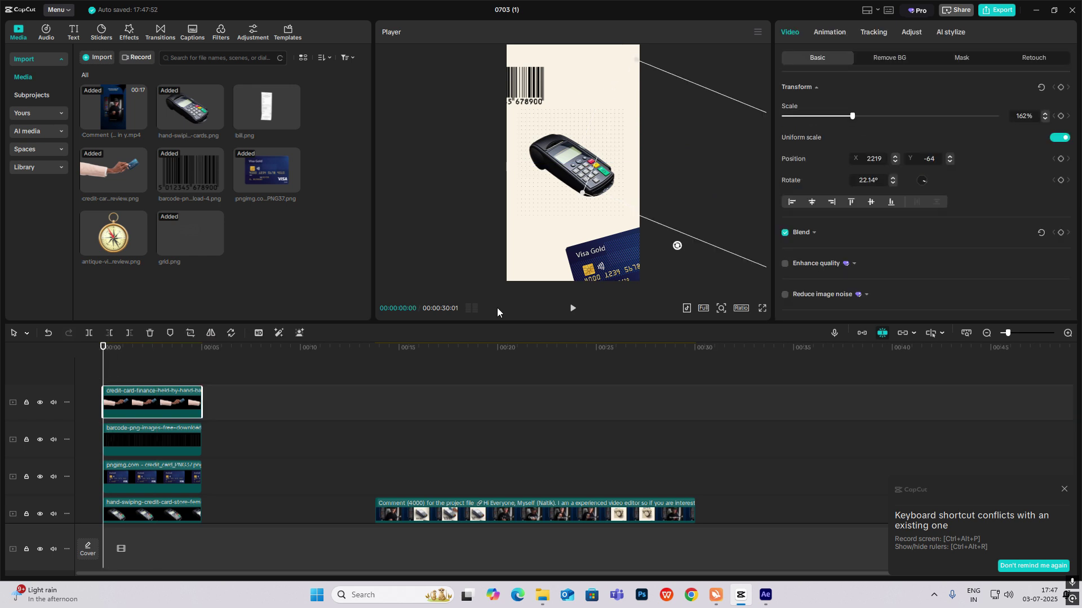
click(1060, 88)
drag(104, 378, 130, 377)
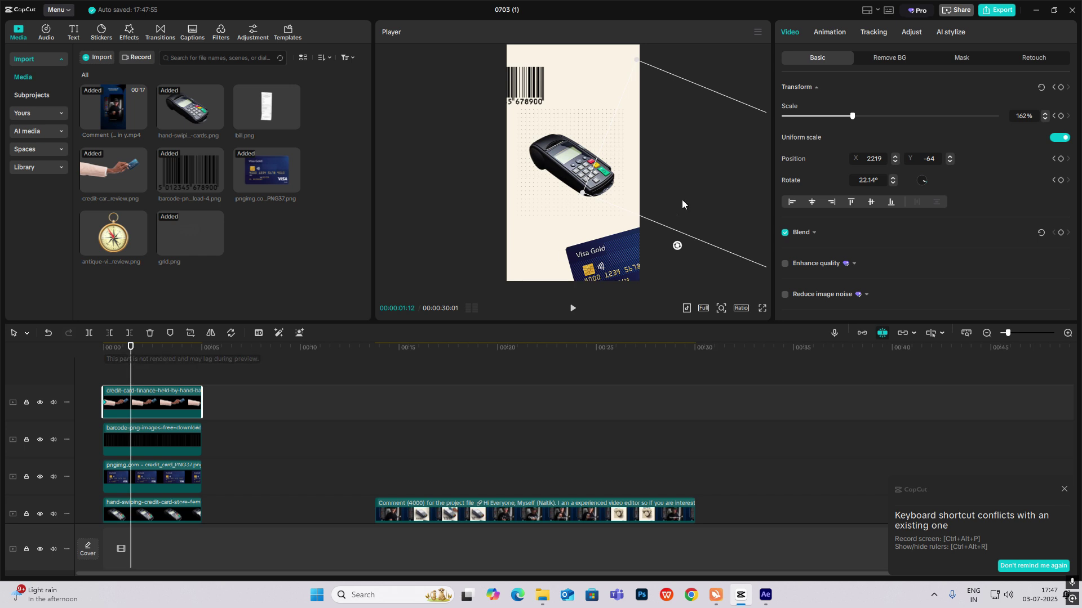
drag(683, 204, 618, 165)
drag(115, 378, 134, 385)
Apply the Cubic Out preset curve to the X position keyframes of the hand's entrance.
click(186, 412)
click(198, 415)
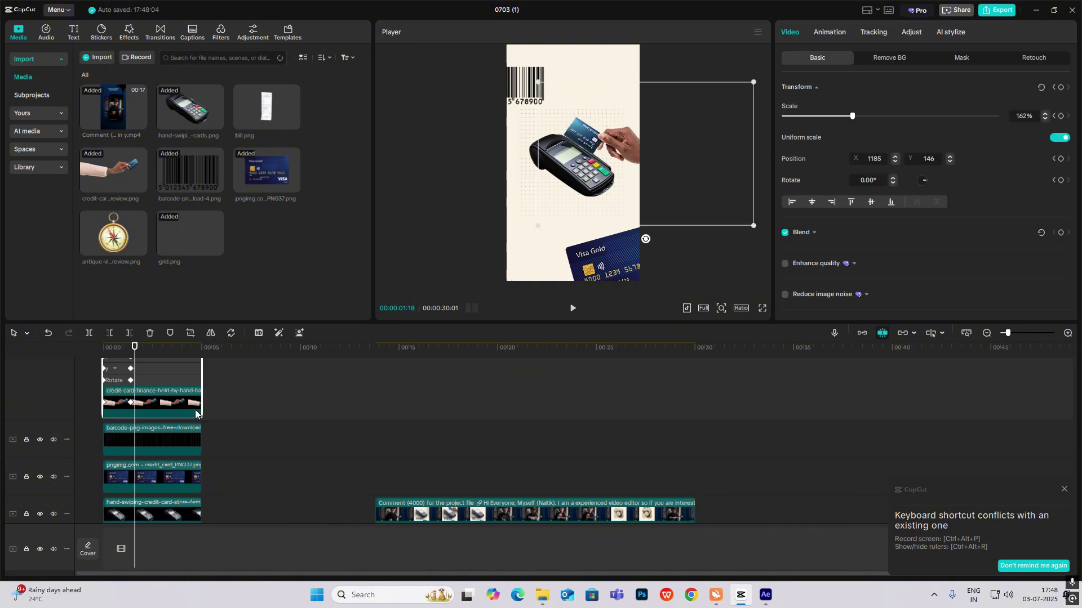
click(130, 400)
click(134, 368)
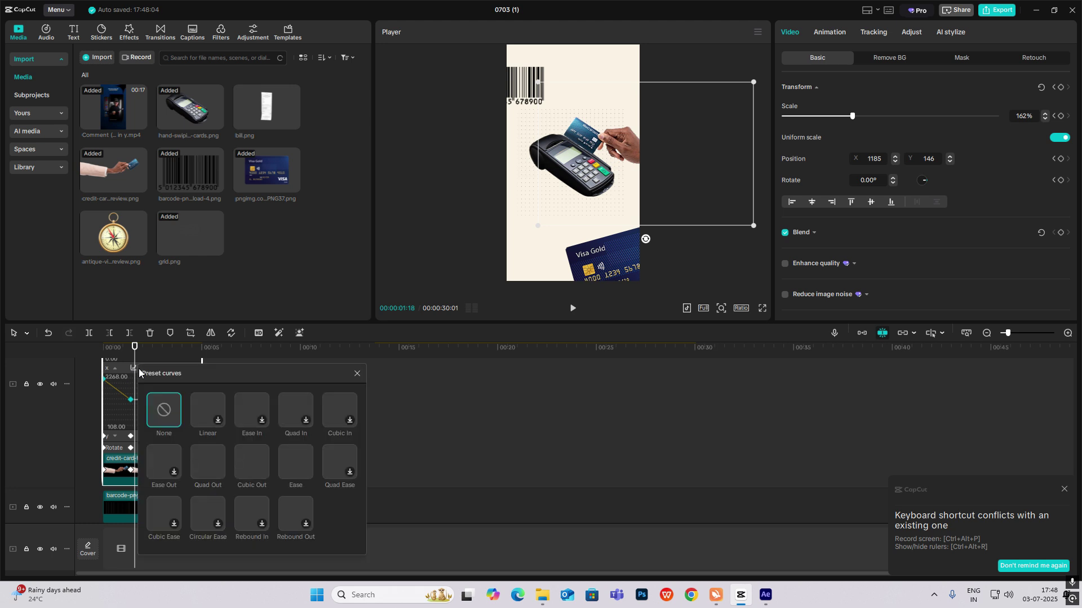
click(255, 464)
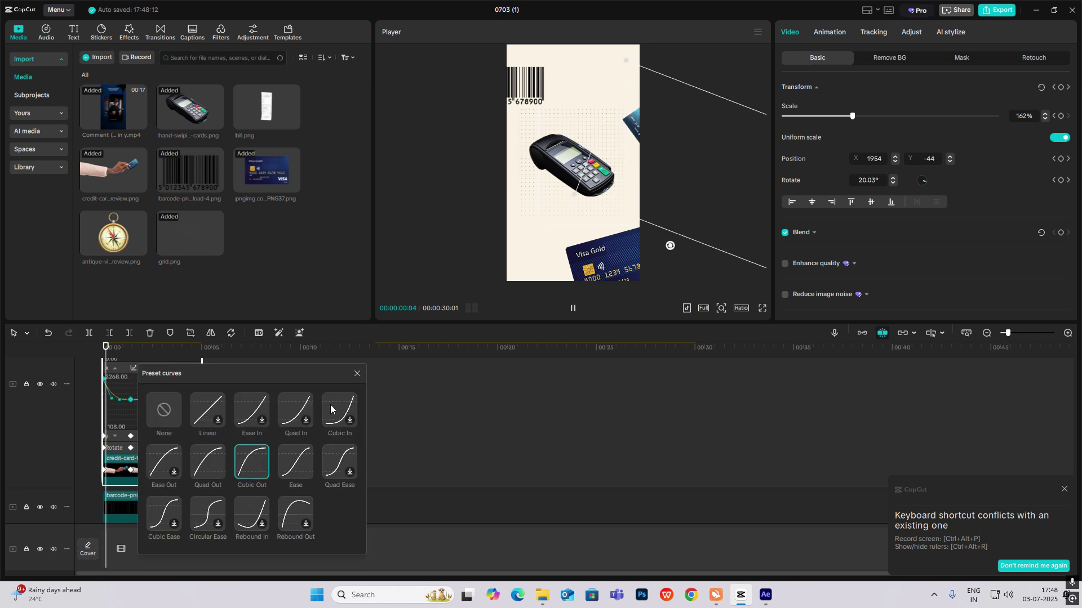
click(356, 373)
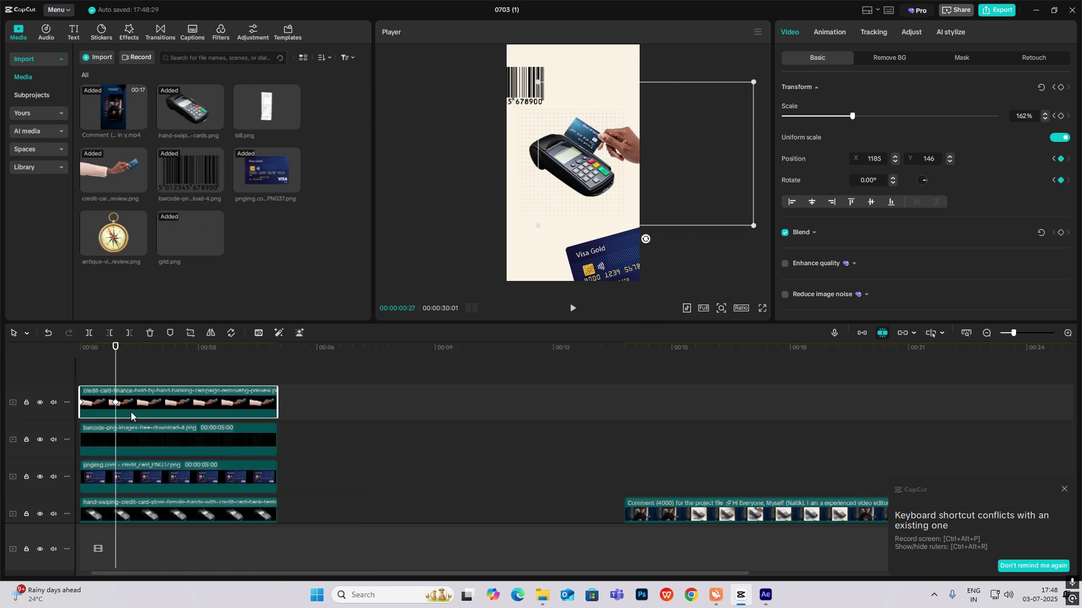
Keyframe the hand's exit by holding its position briefly and moving it out past the frame's lower right at 00:00:01:26.
drag(116, 385, 155, 373)
click(1061, 88)
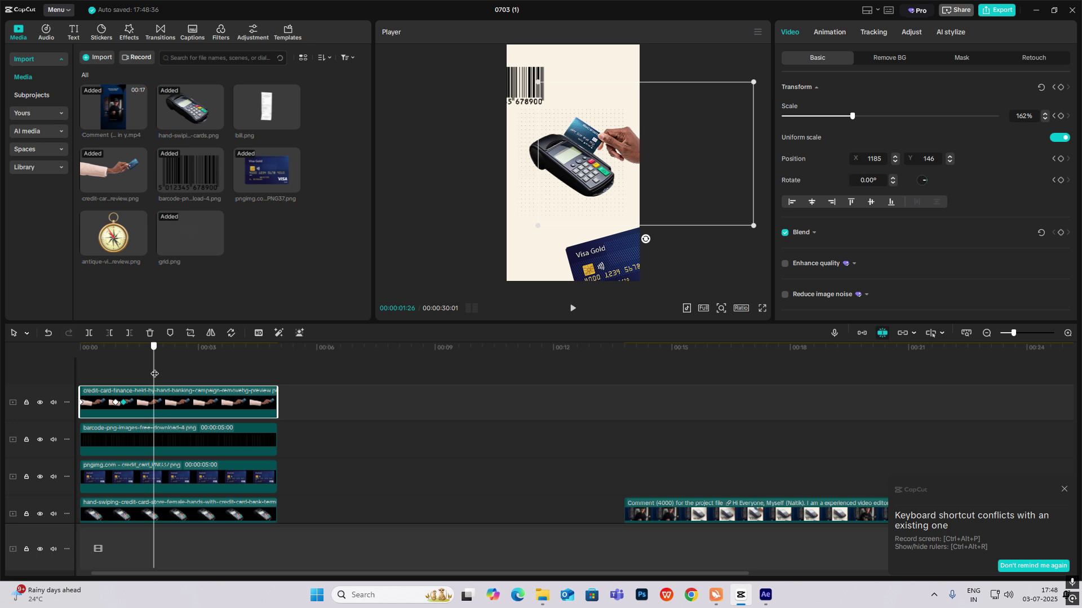
drag(607, 157, 688, 209)
Apply the Cubic Out preset curve to the Y position keyframes of the hand's exit.
drag(125, 371, 146, 380)
click(165, 397)
scroll(177, 401, up, 4)
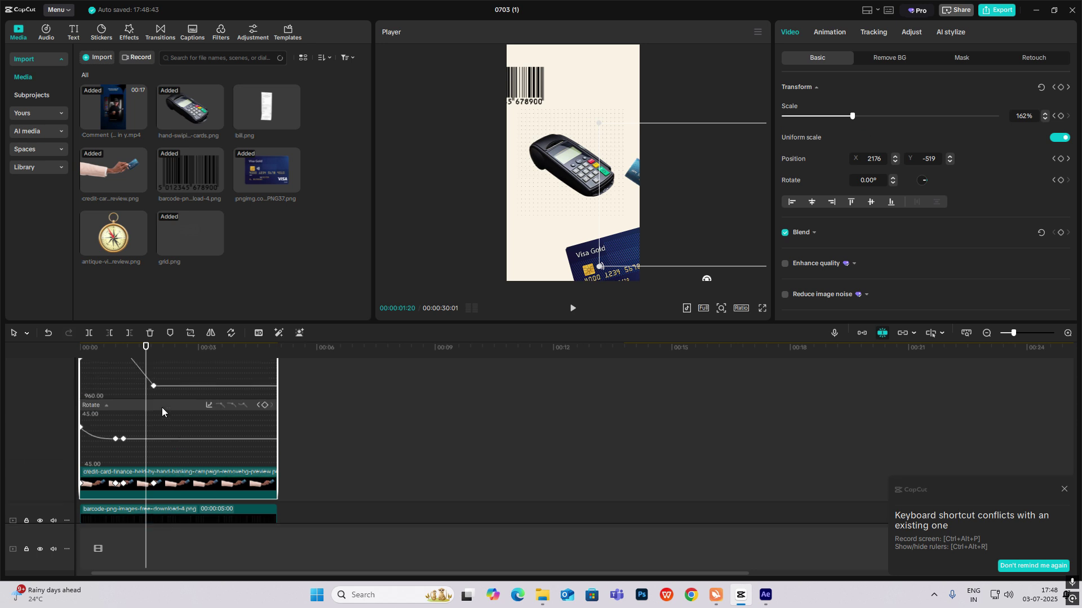
click(138, 408)
click(209, 378)
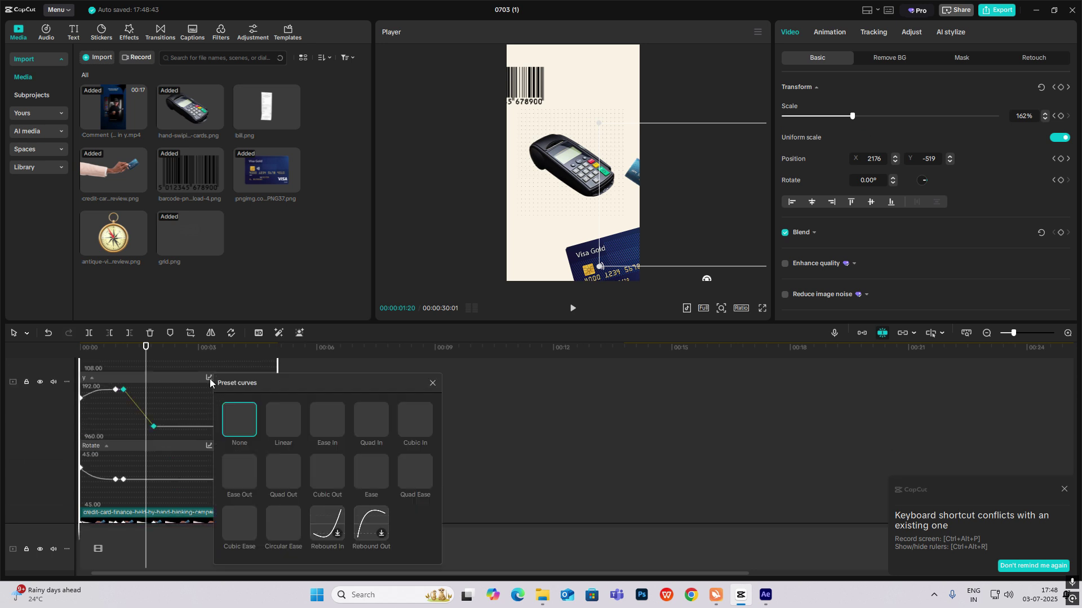
click(327, 473)
click(432, 383)
Apply the Cubic Out preset curve to the X position keyframes of the hand's exit.
scroll(169, 451, up, 2)
scroll(169, 455, up, 1)
click(138, 448)
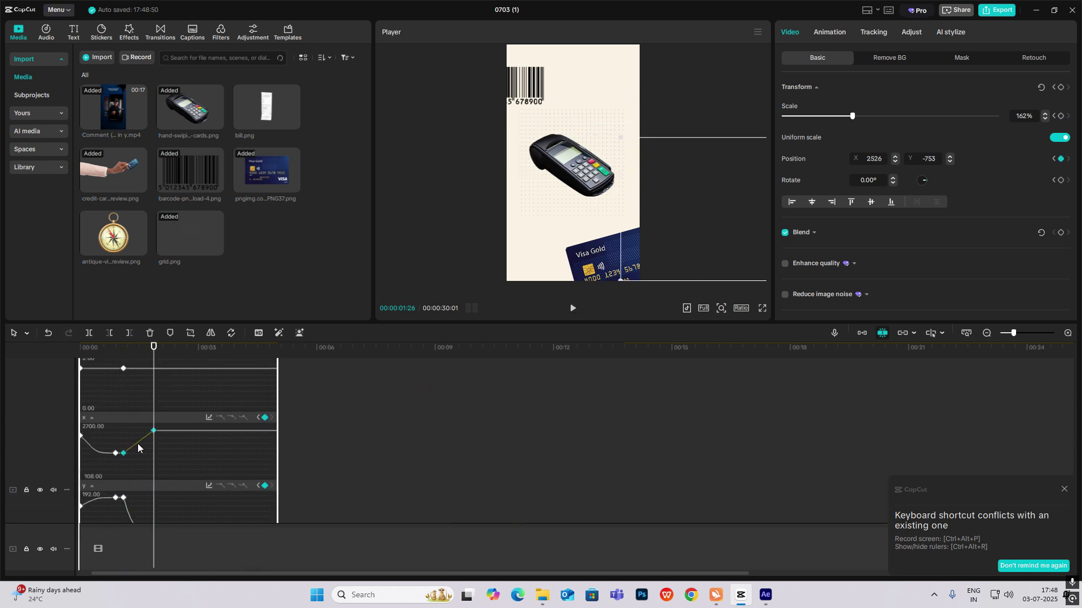
click(209, 418)
click(327, 488)
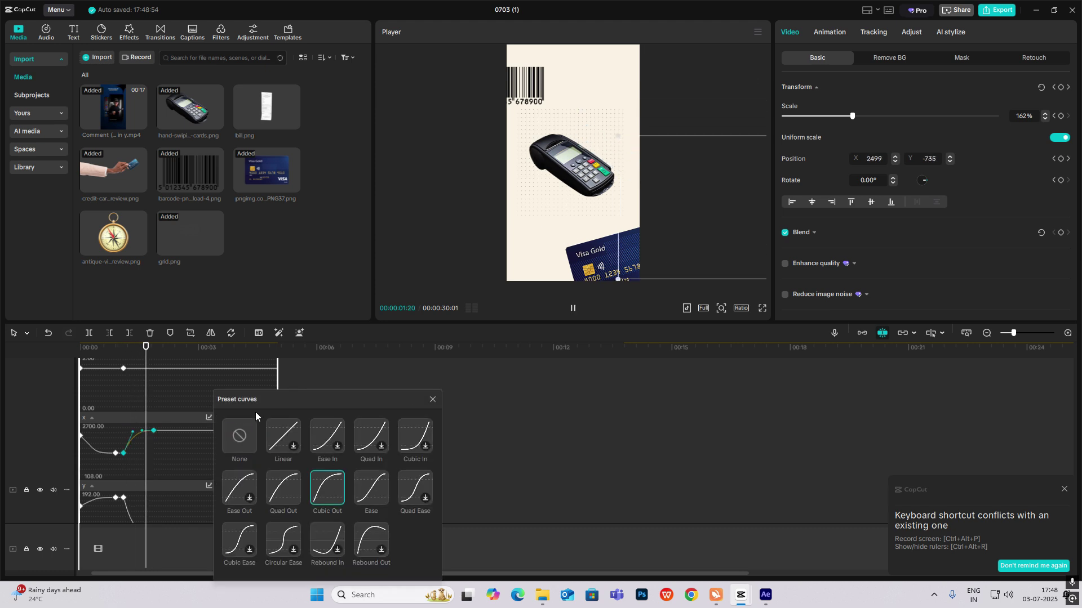
click(432, 400)
scroll(207, 417, up, 1)
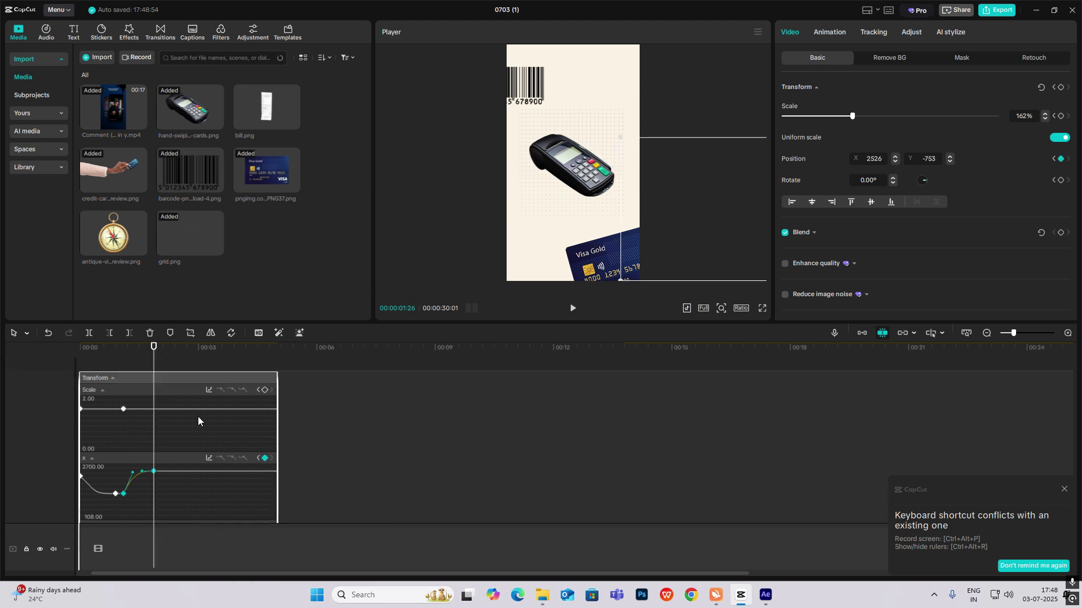
Close the hand's keyframe graph and play the animation from the start to review the hand's entrance and exit.
key(alt+k)
click(77, 372)
key(space)
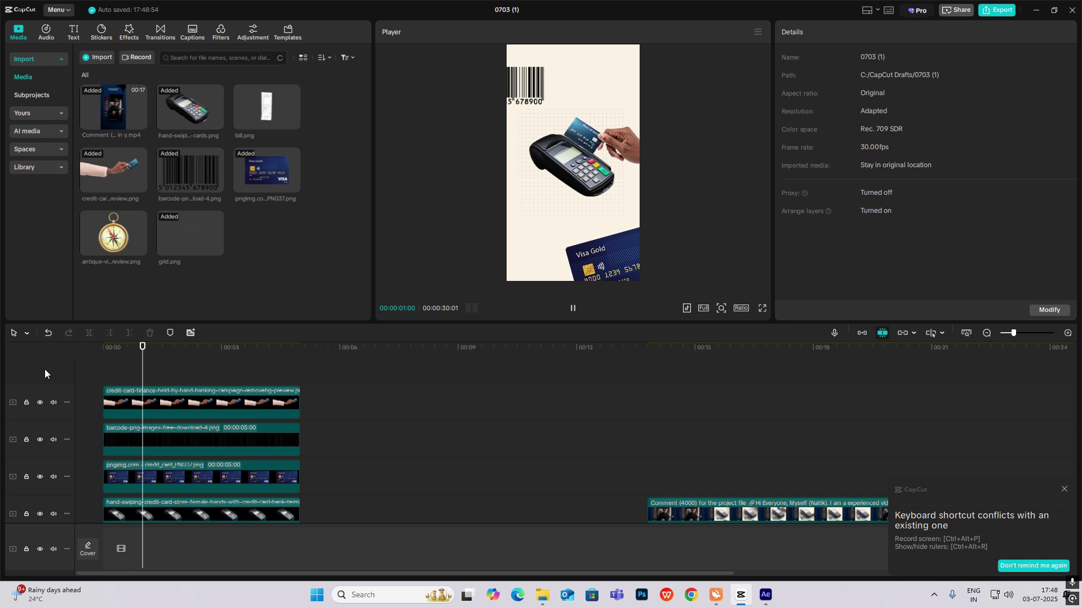
click(117, 381)
key(Home)
key(space)
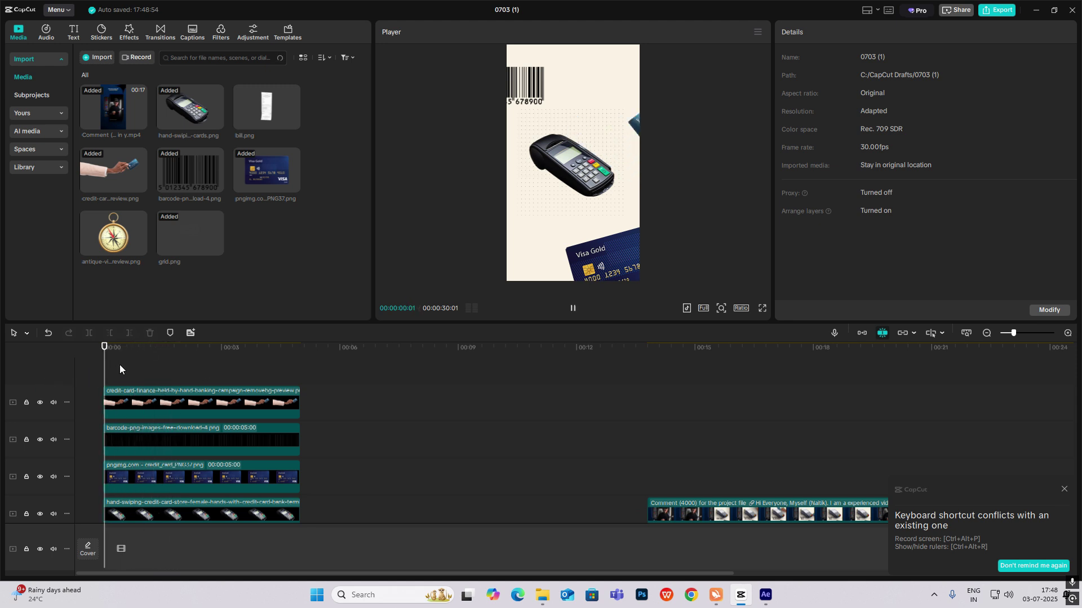
key(space)
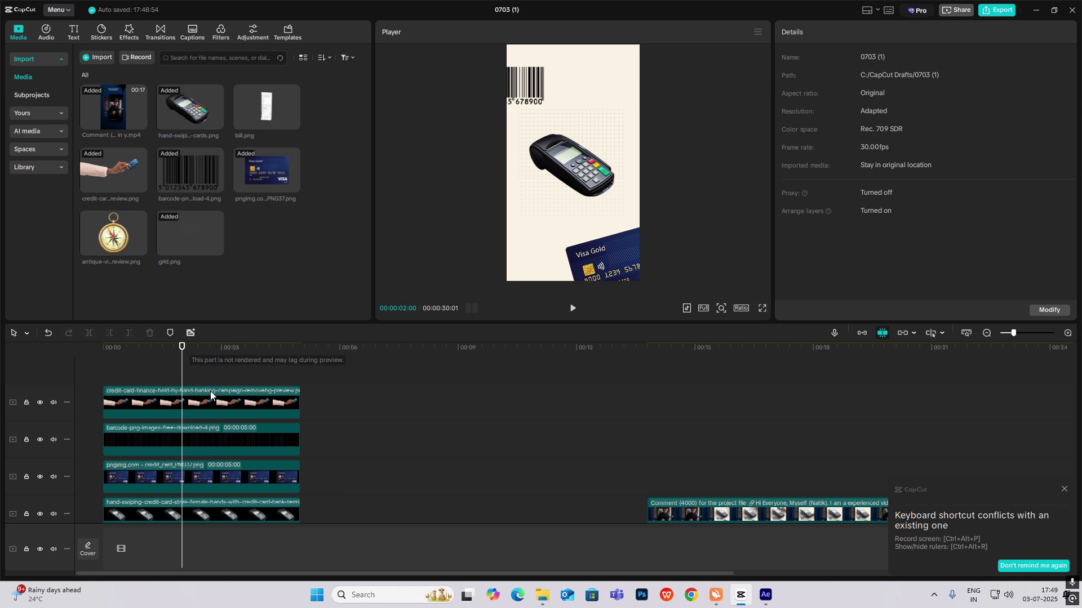
Add a Split mask to the payment-terminal image, rotated about 142° and positioned at about X -271, Y 364.
scroll(181, 426, down, 2)
click(171, 437)
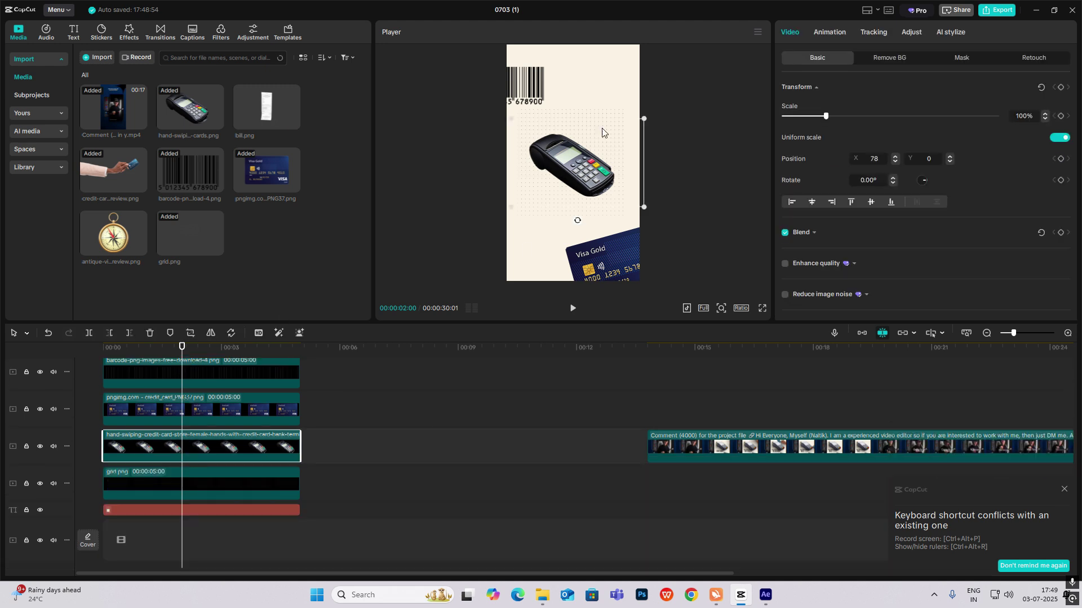
click(961, 57)
click(813, 105)
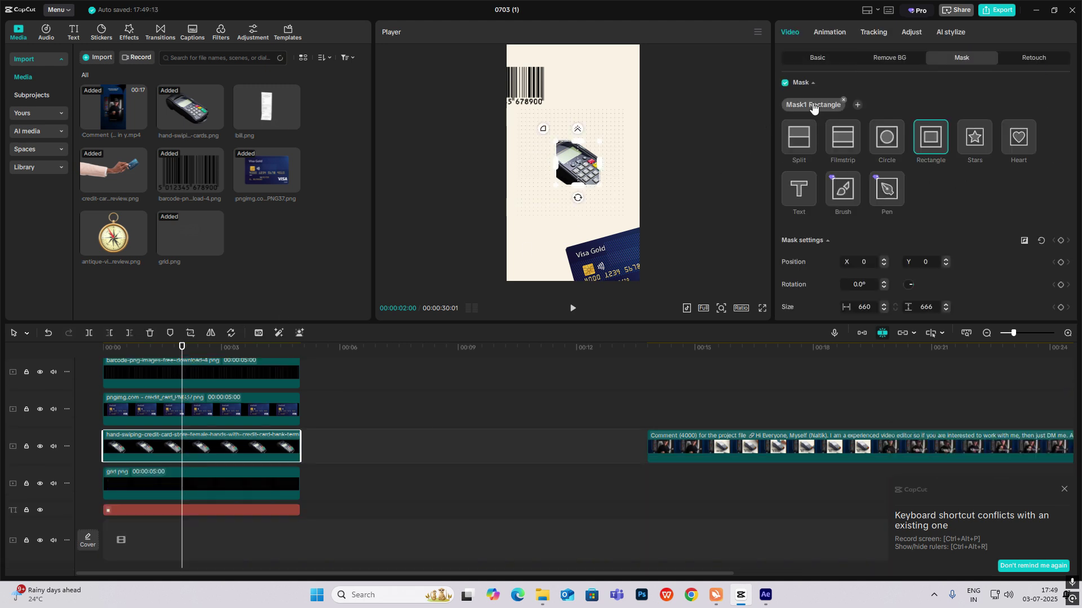
click(800, 140)
drag(582, 187, 549, 126)
drag(575, 162, 677, 292)
Align the split mask's line with the terminal's paper slot at about X -347, Y 264 and 152° rotation.
click(721, 309)
drag(706, 327, 730, 327)
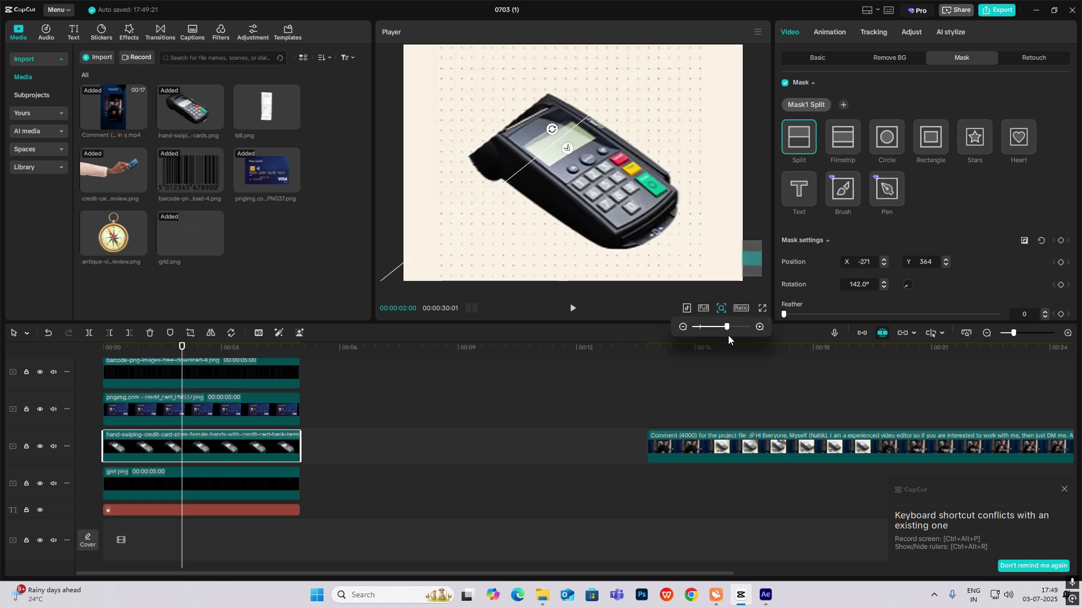
drag(543, 107, 527, 108)
drag(527, 107, 505, 123)
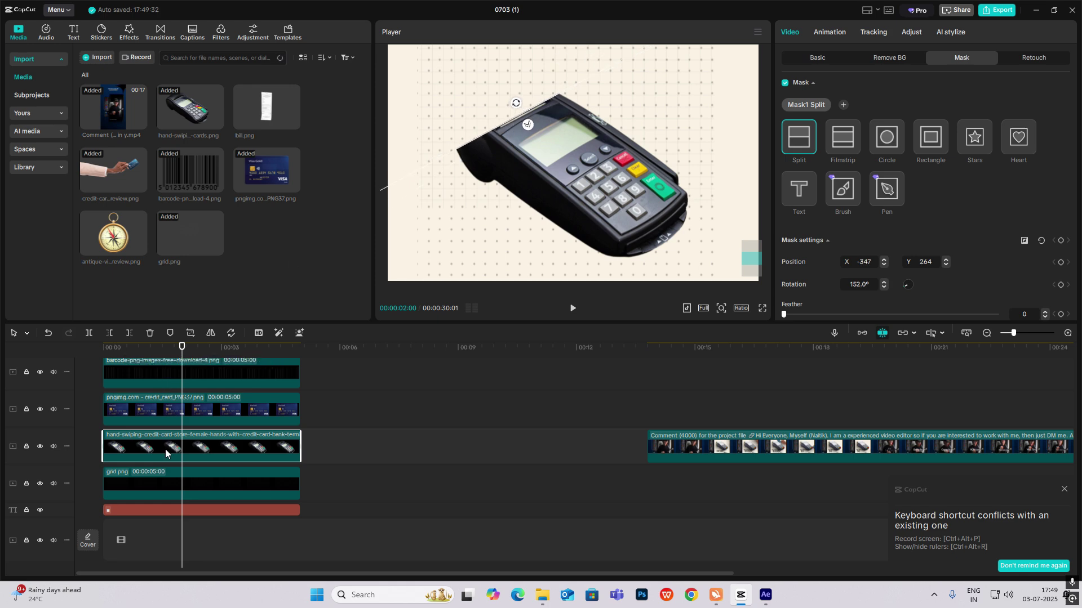
Duplicate the masked terminal clip, disable the mask on one copy, and place that unmasked copy beneath the masked one.
drag(167, 452, 175, 436)
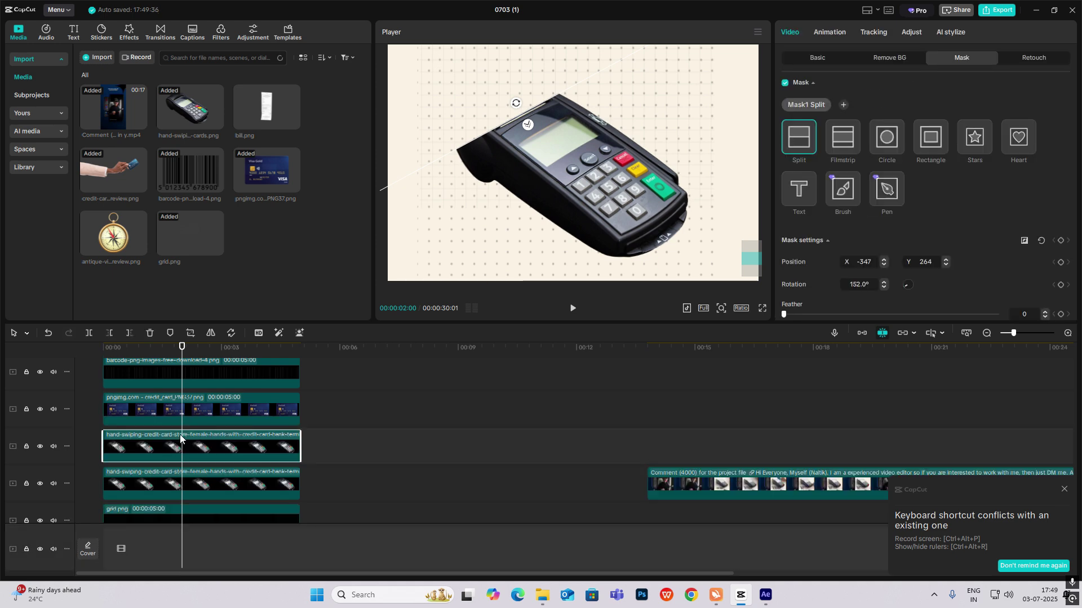
click(785, 84)
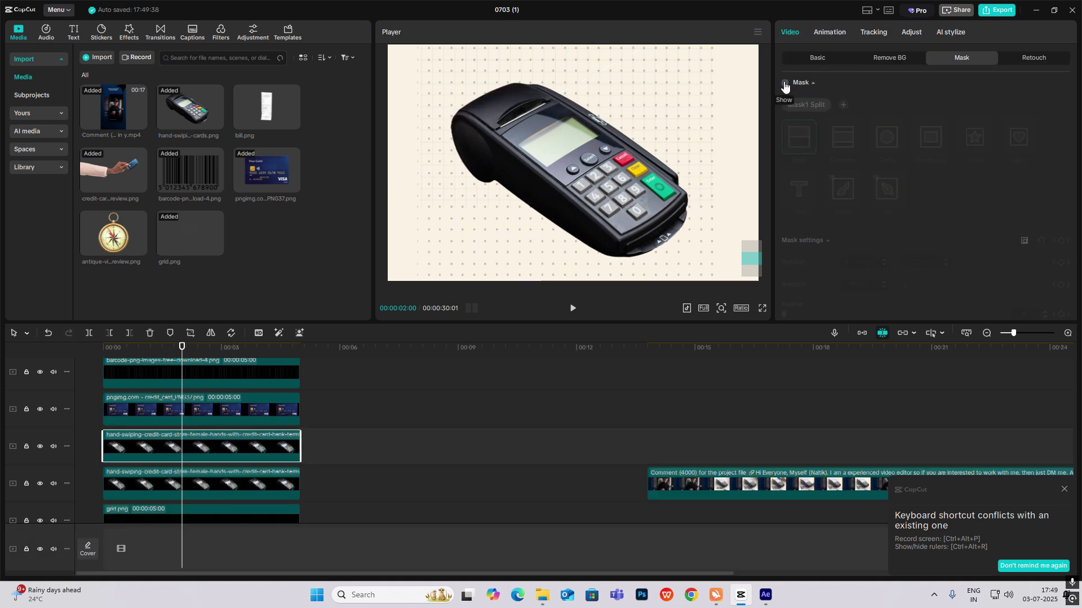
scroll(220, 425, down, 1)
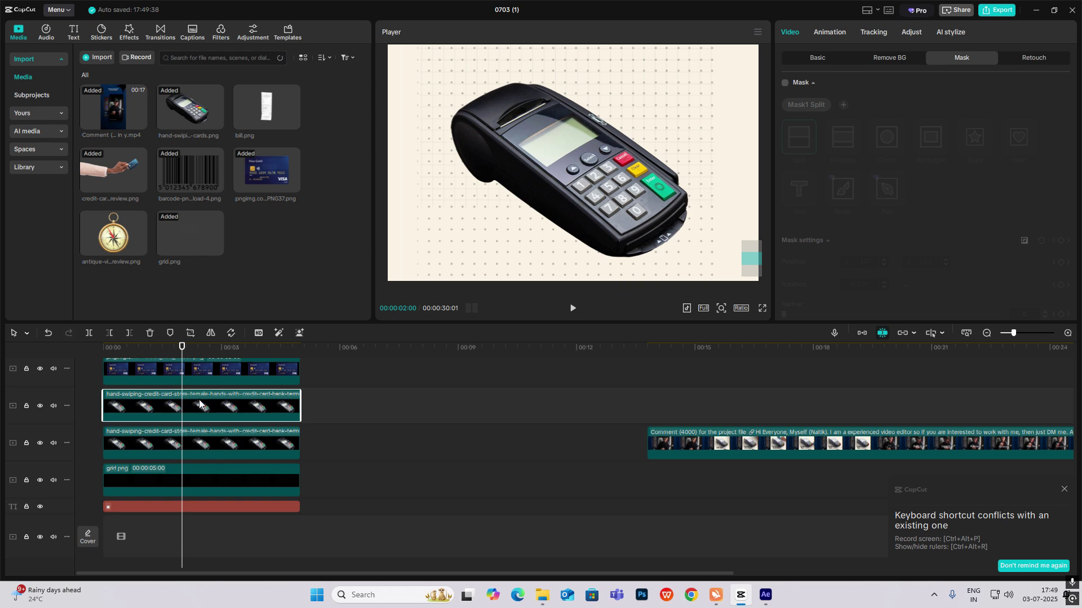
drag(199, 445, 171, 464)
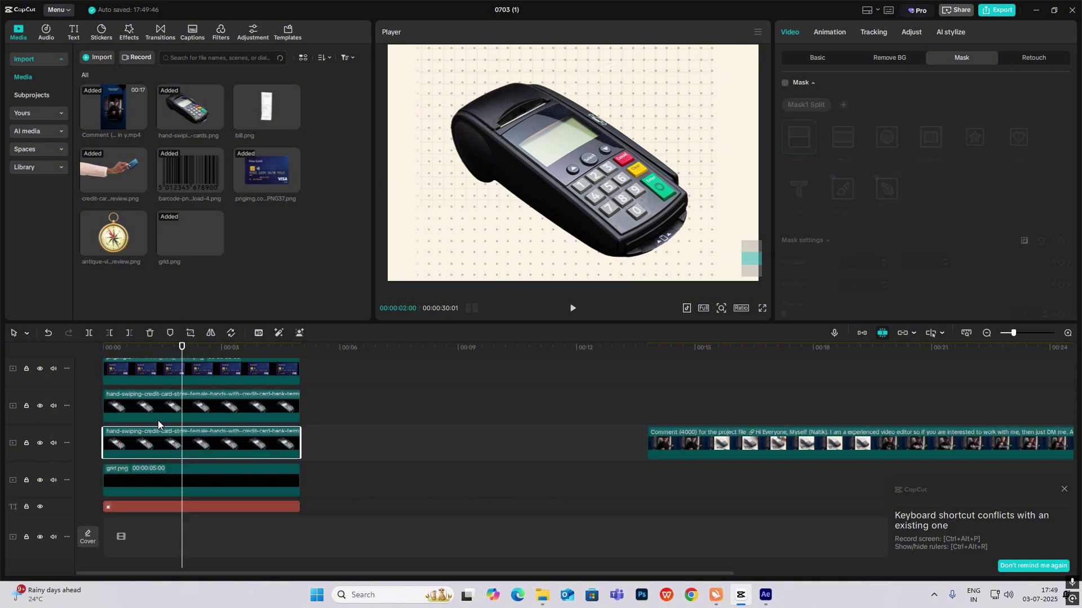
click(184, 404)
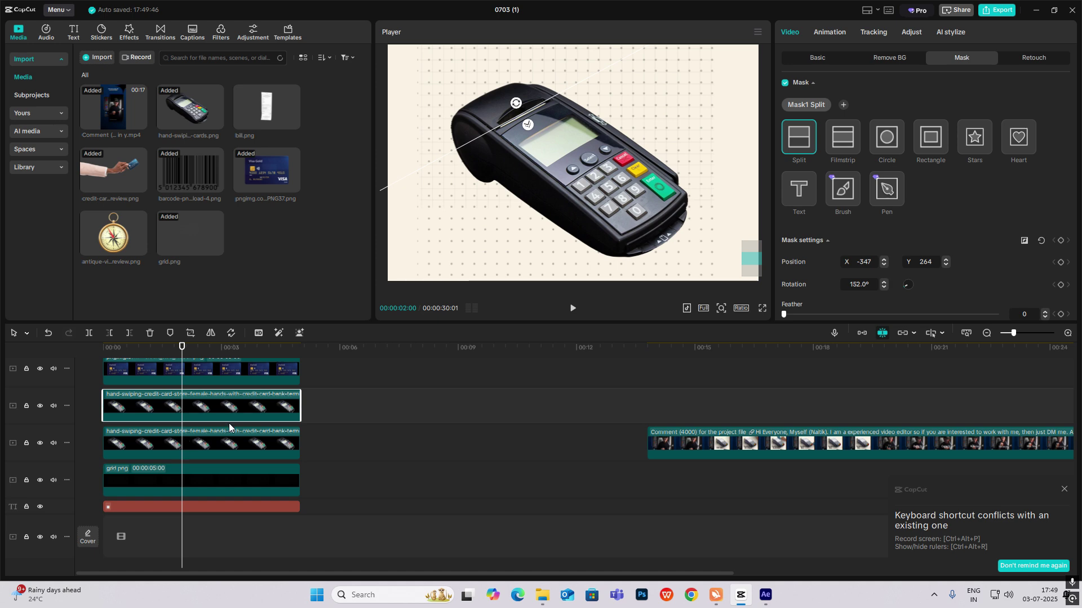
Place bill.png between the two terminal layers, then shrink and tilt it so it emerges from the terminal's paper slot.
mouse_move(245, 124)
drag(245, 124, 105, 431)
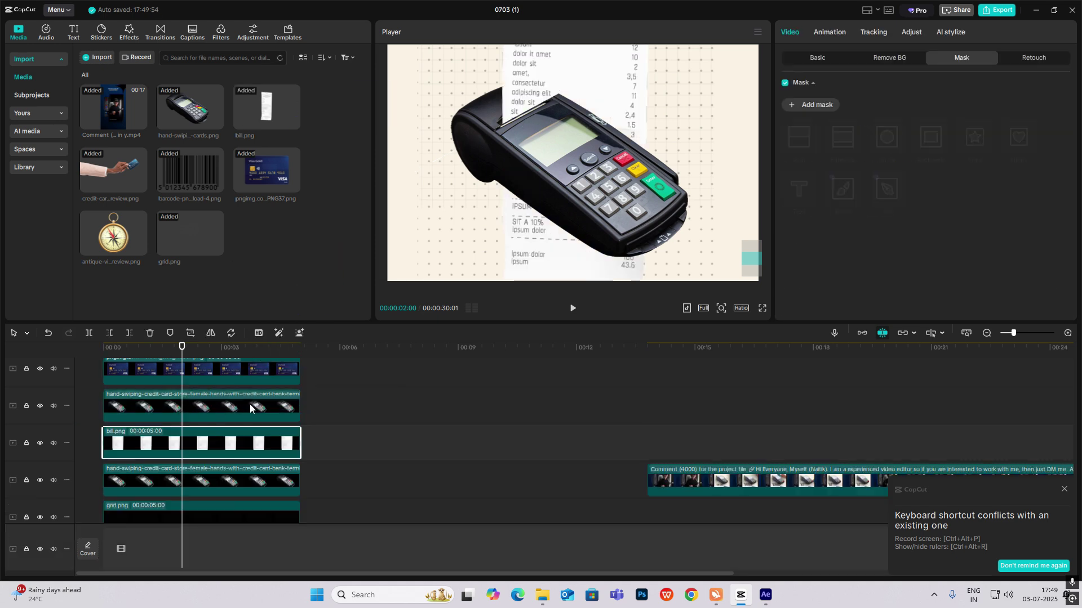
drag(572, 63, 551, 98)
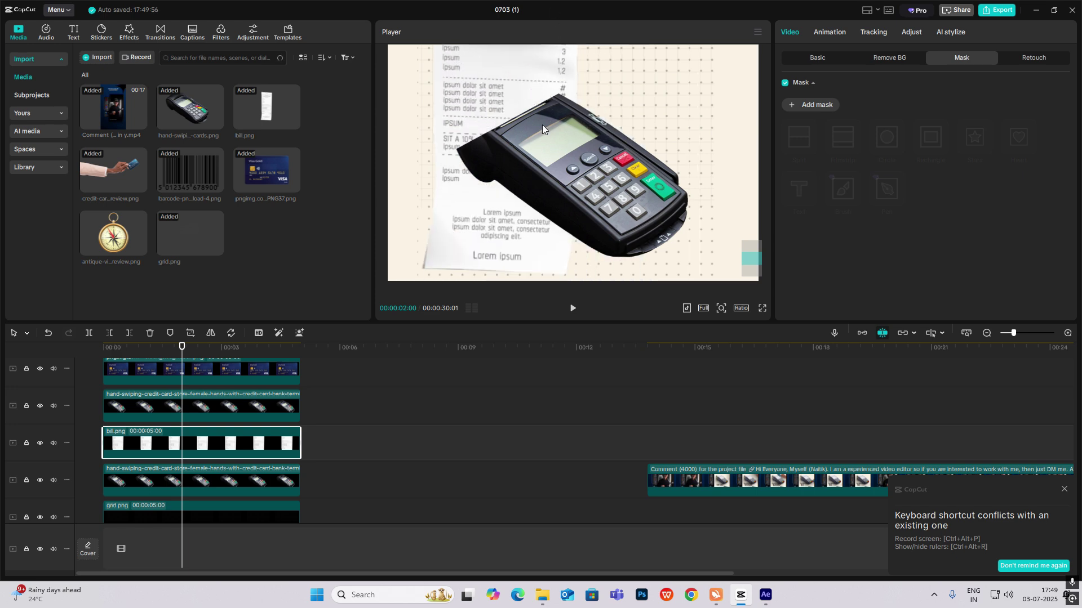
click(721, 310)
click(701, 327)
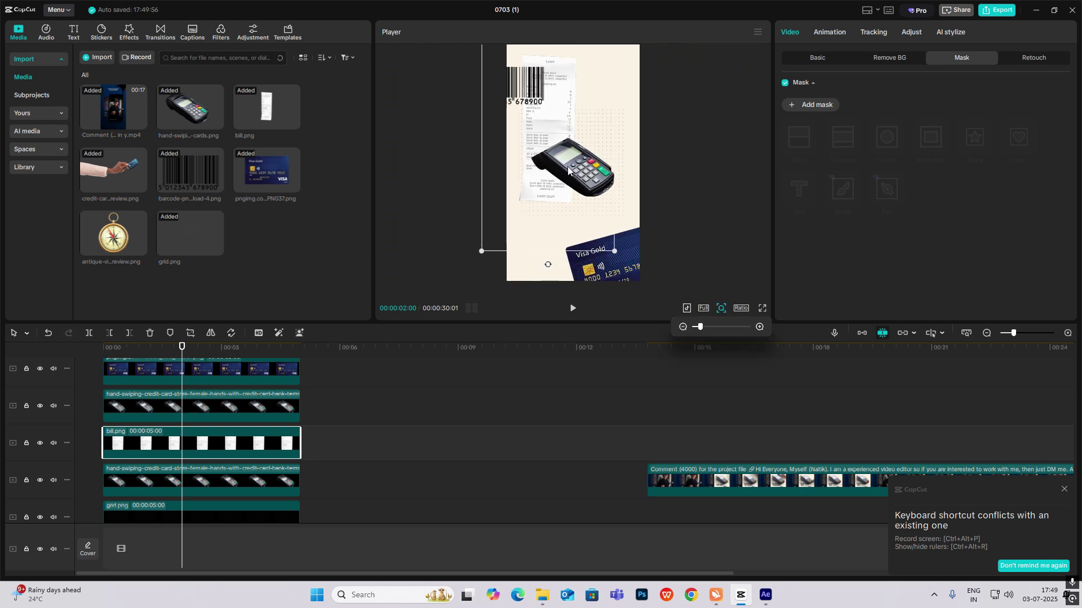
drag(551, 266, 611, 178)
Fit the bill to the paper slot at 41% scale and -40.53° rotation, tucking it inside the terminal at X -18, Y -66.
mouse_move(724, 314)
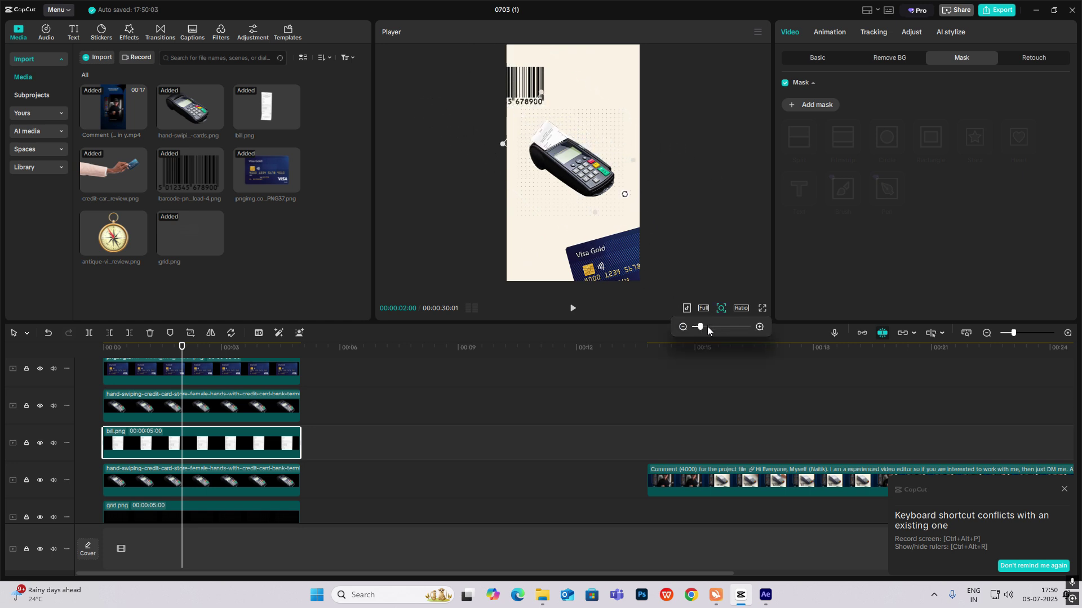
drag(707, 326, 736, 328)
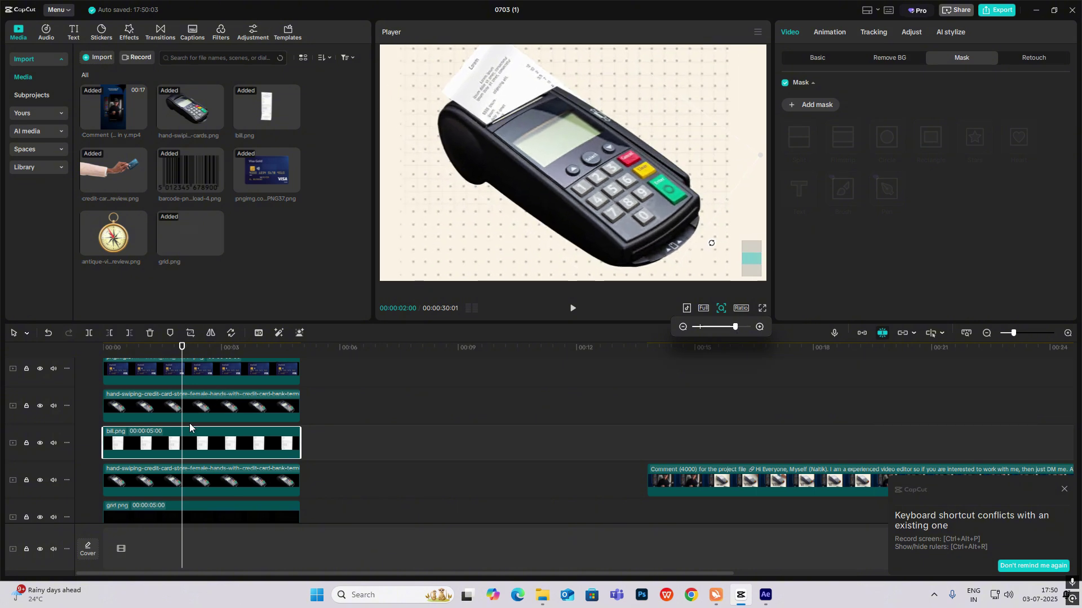
drag(711, 243, 651, 262)
drag(503, 78, 508, 84)
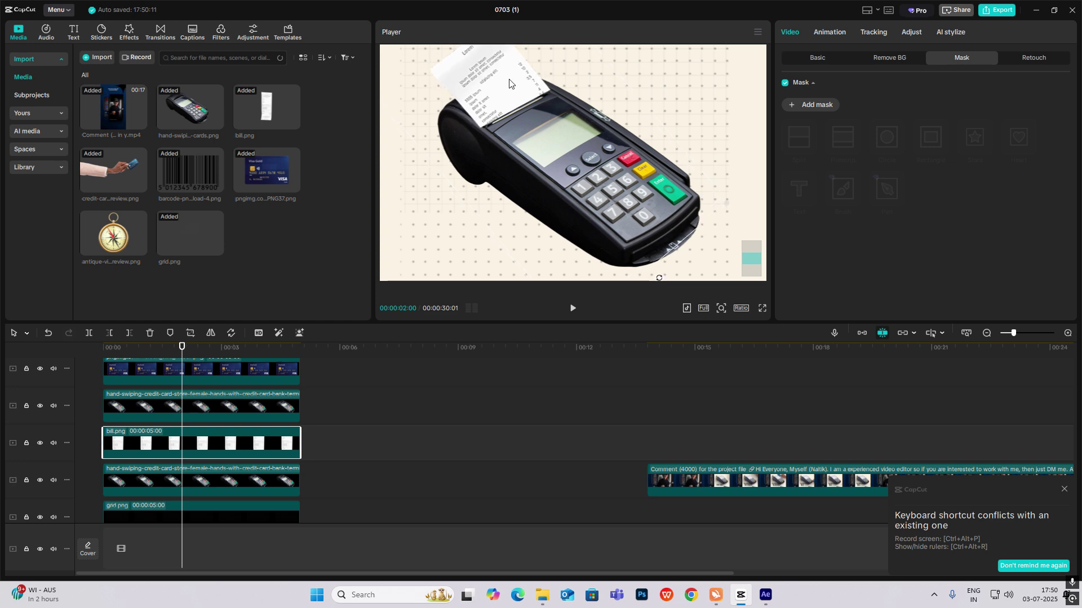
click(721, 308)
drag(735, 327, 710, 327)
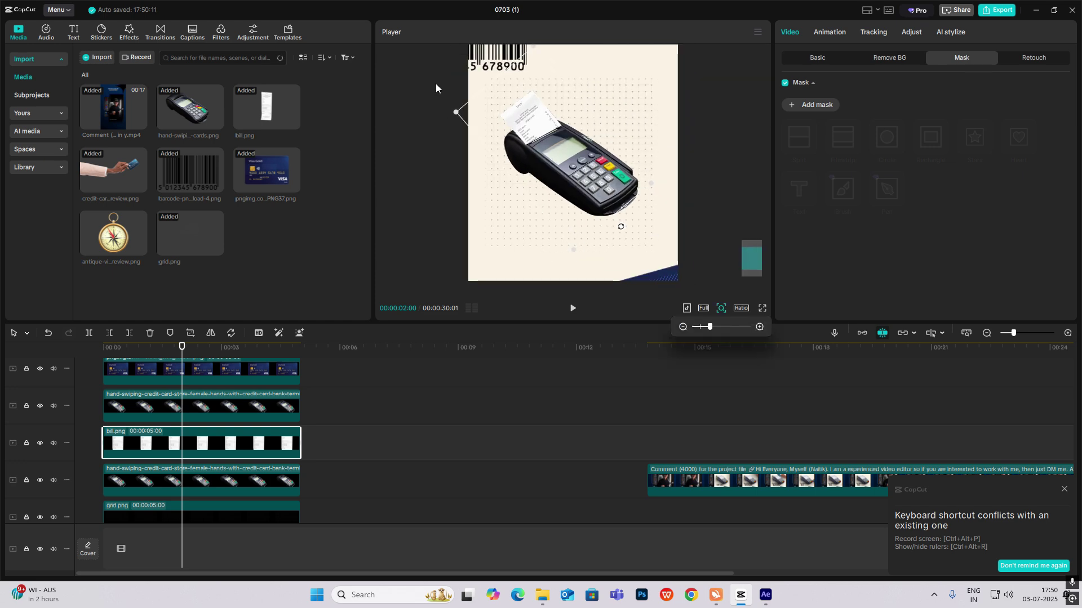
drag(455, 113, 471, 118)
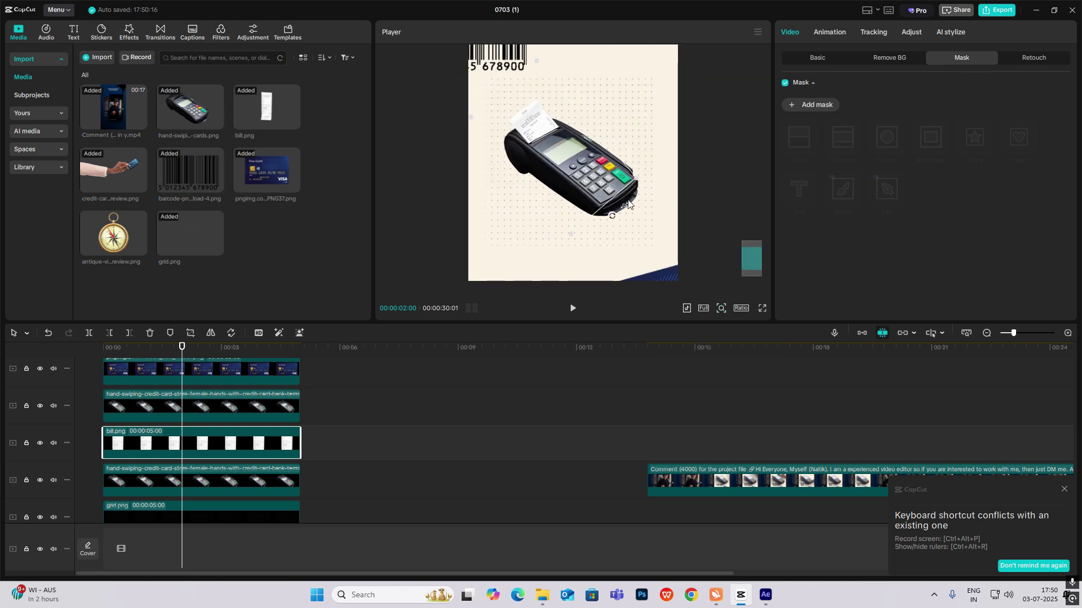
click(722, 309)
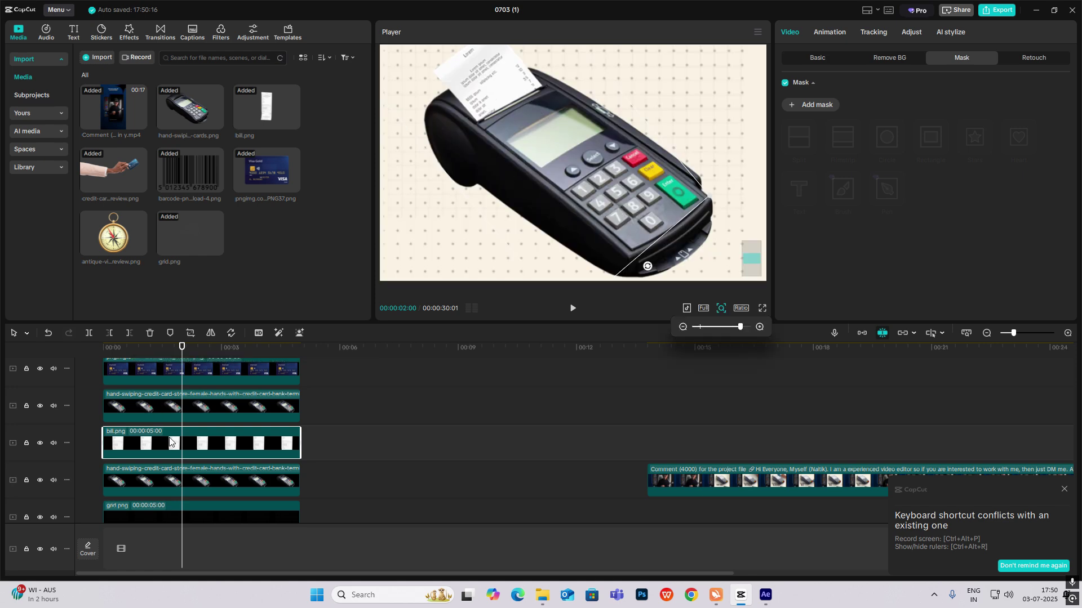
drag(488, 79, 525, 121)
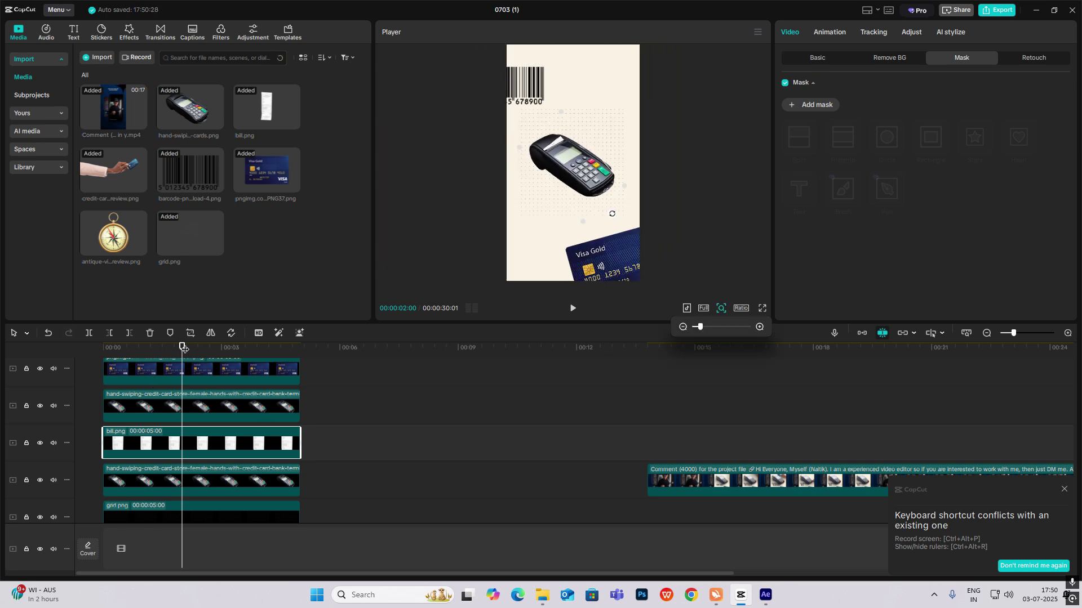
Keyframe the bill's transform at 00:00:01:06 and slide it out of the slot to X -302, Y 286 at 00:00:02:22.
drag(183, 348, 151, 367)
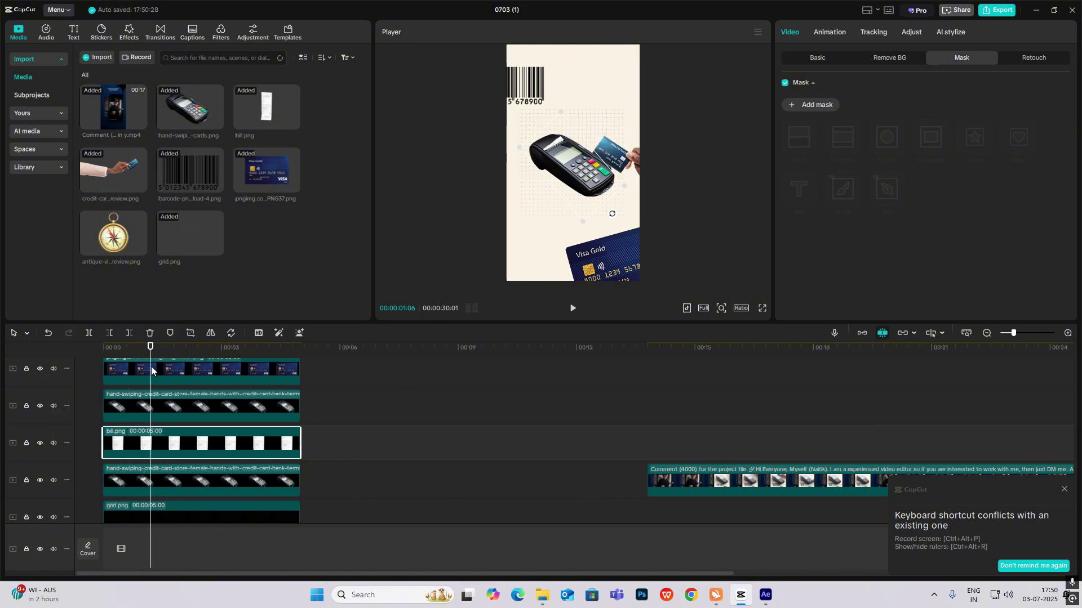
scroll(151, 366, up, 1)
click(817, 58)
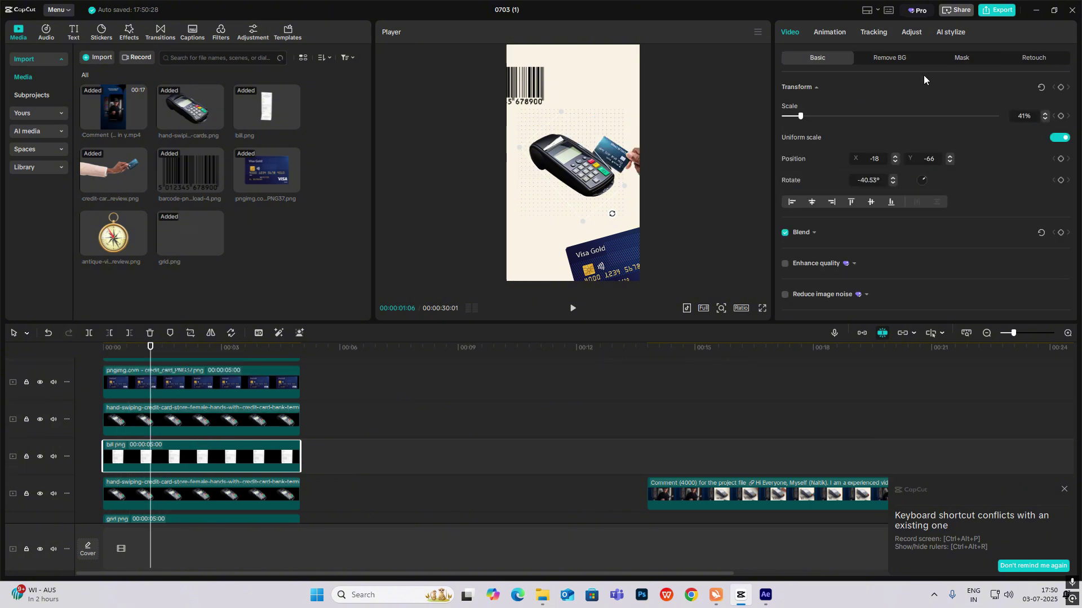
click(1061, 87)
drag(150, 347, 211, 348)
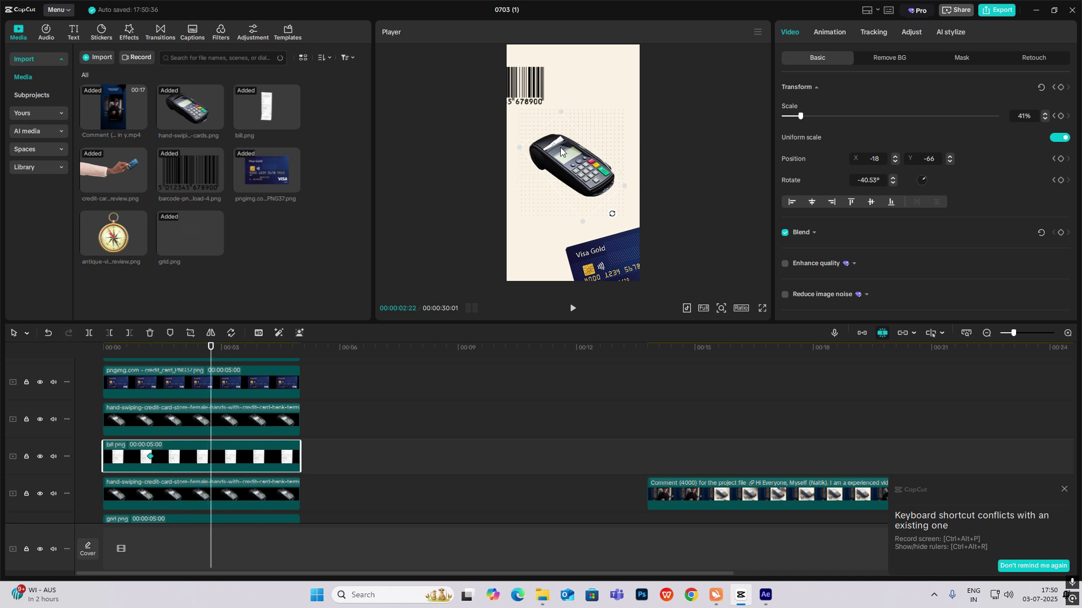
drag(560, 147, 536, 126)
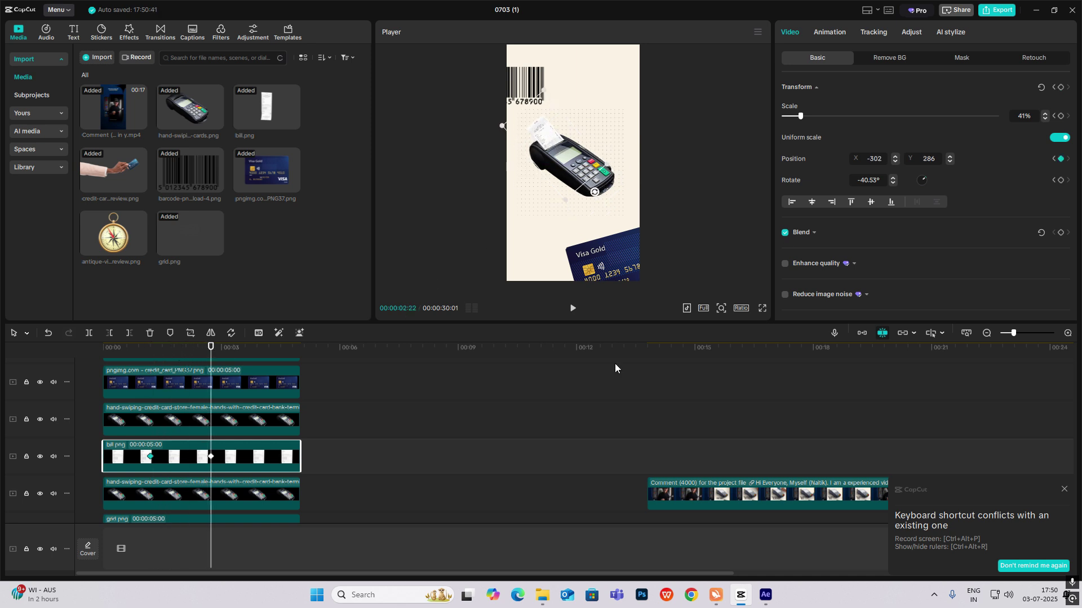
Apply the Cubic Out preset curve to the bill's X position keyframes.
double_click(218, 463)
scroll(218, 501, up, 2)
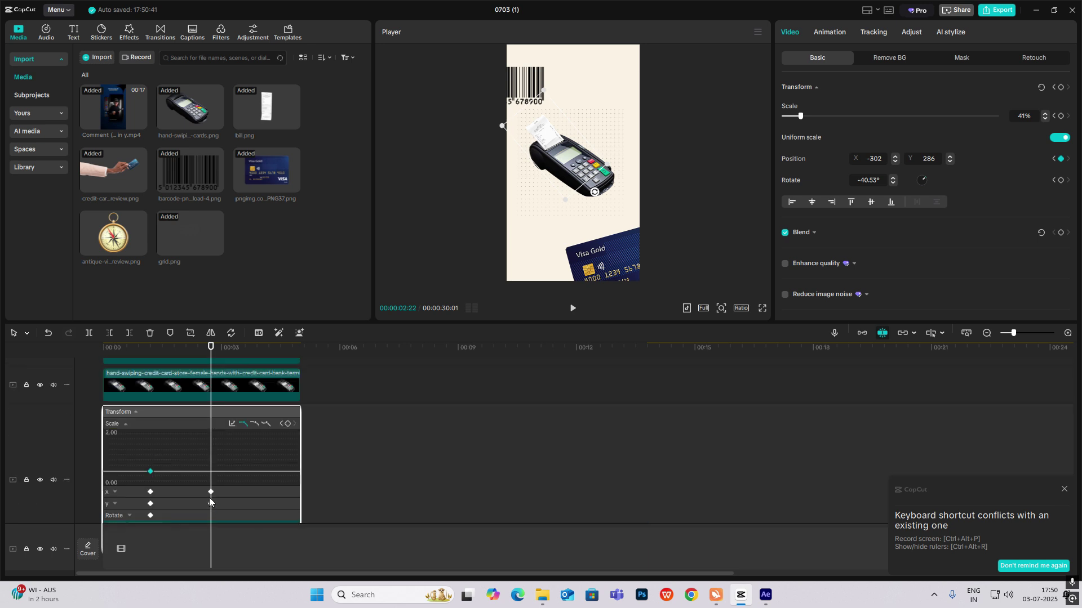
click(115, 491)
click(183, 476)
click(232, 435)
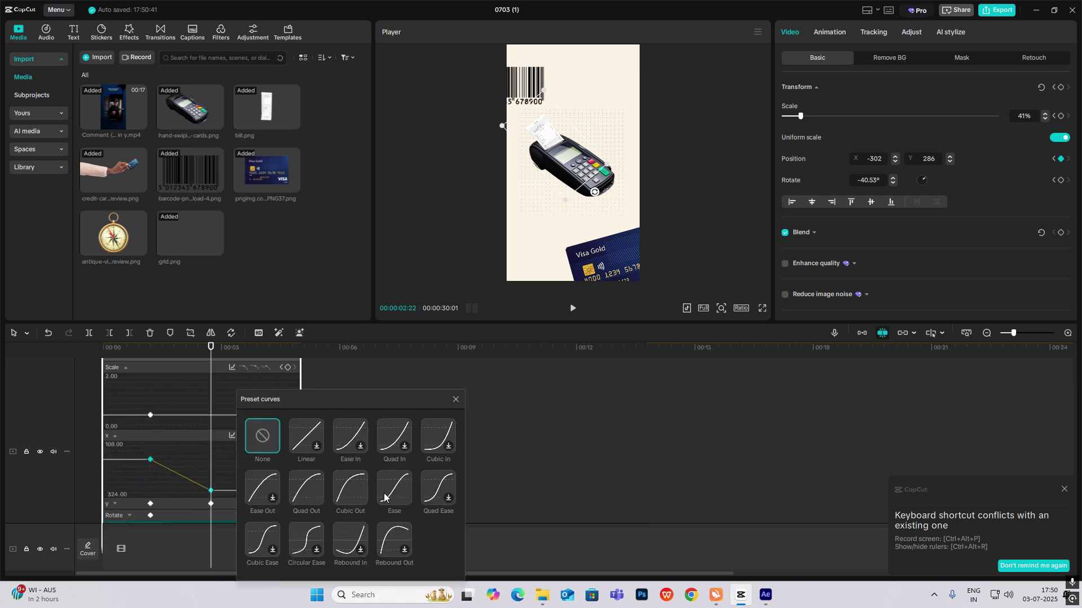
click(358, 488)
Apply the Cubic Out preset curve to the bill's Y position keyframes.
scroll(232, 462, down, 1)
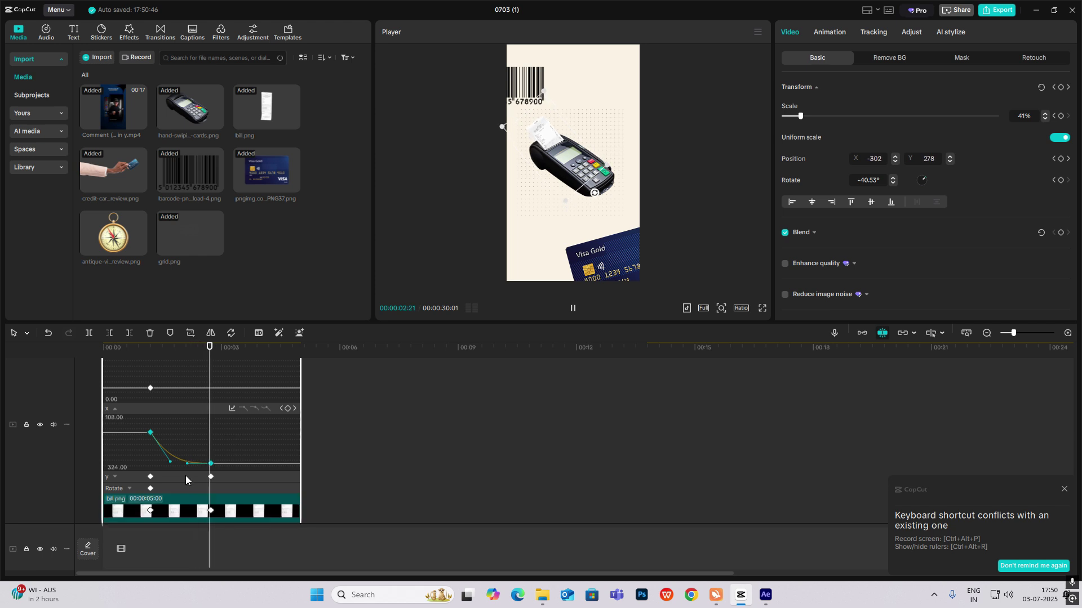
click(114, 475)
click(177, 460)
click(232, 421)
click(367, 495)
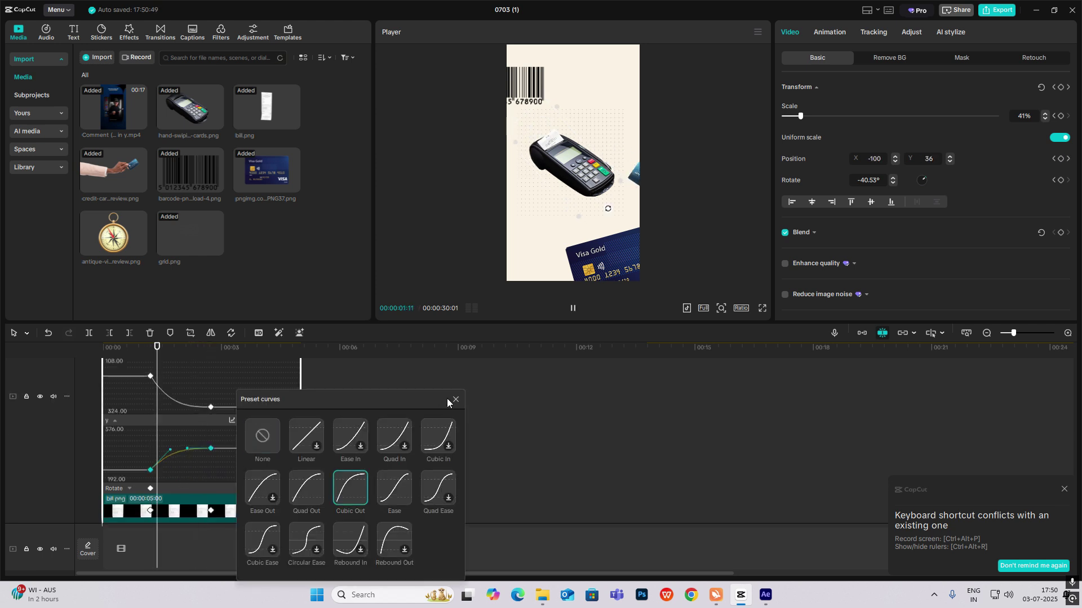
Hide the bill clip's keyframe curves and play the animation back from the start.
scroll(224, 435, down, 1)
key(alt+k)
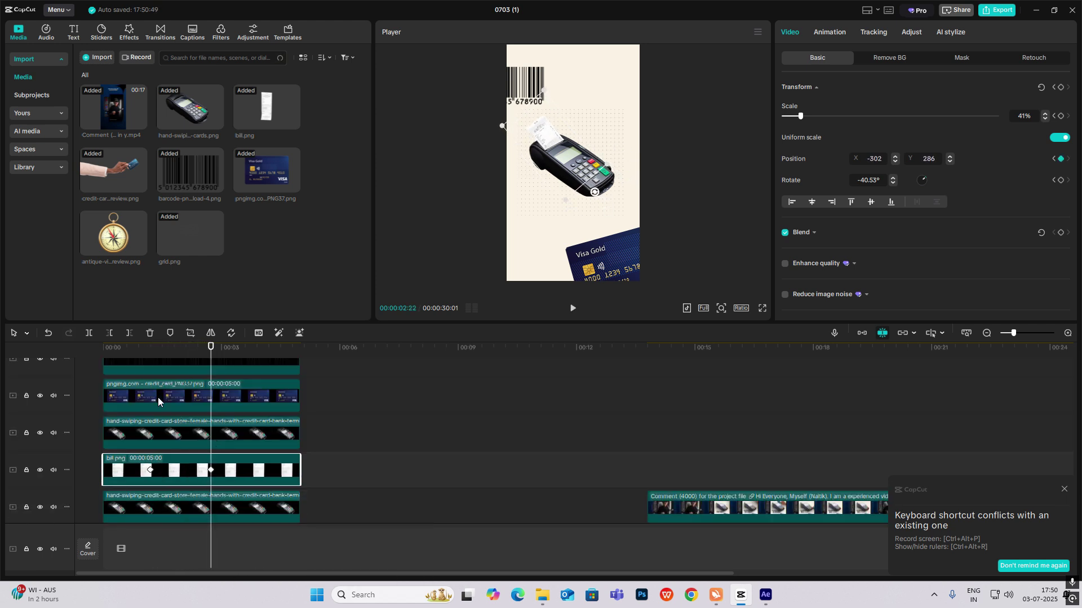
drag(211, 348, 38, 372)
key(space)
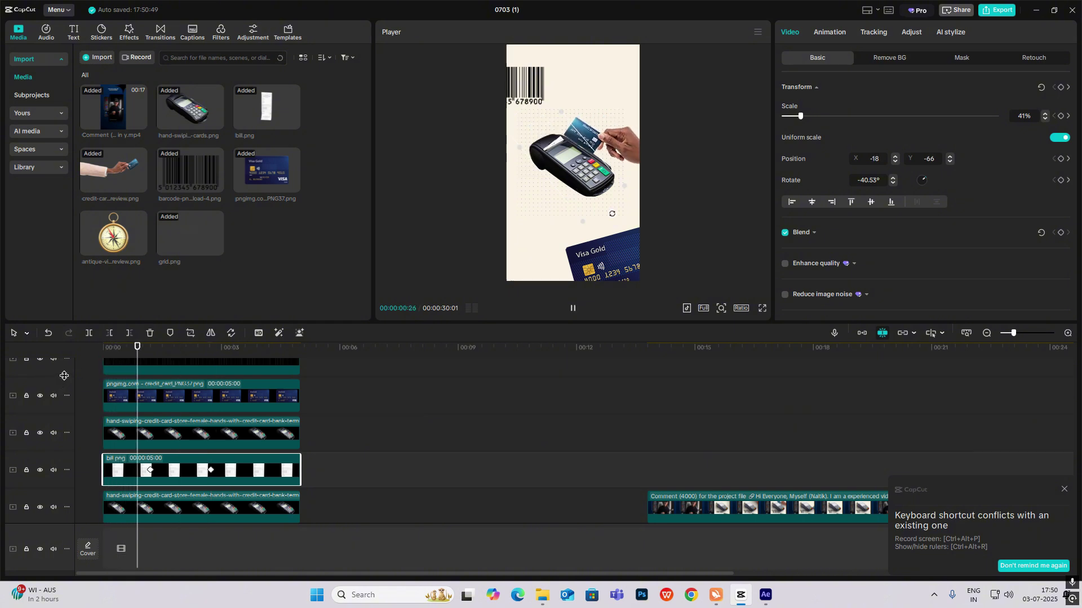
click(644, 234)
drag(197, 348, 69, 419)
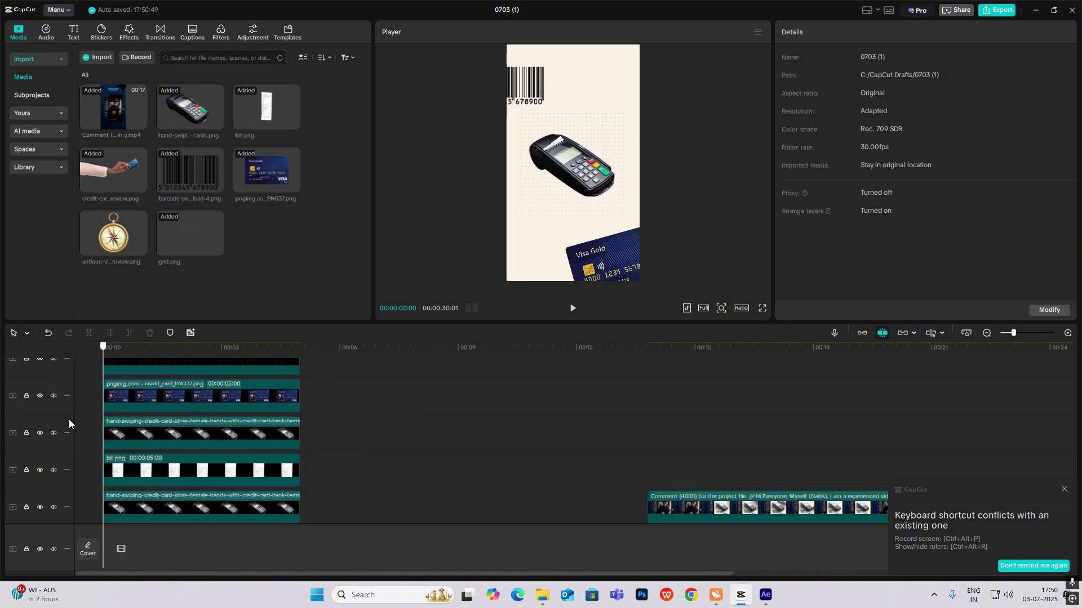
scroll(205, 421, down, 2)
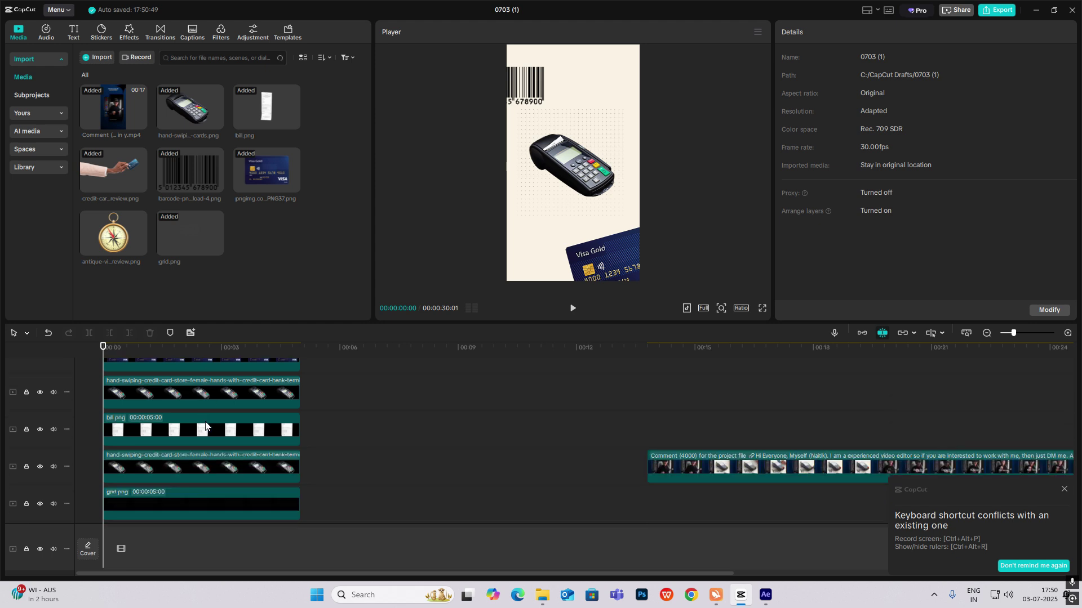
Duplicate the lower terminal layer beneath itself and offset the copy to X 0, Y -91.
click(184, 397)
scroll(192, 427, up, 2)
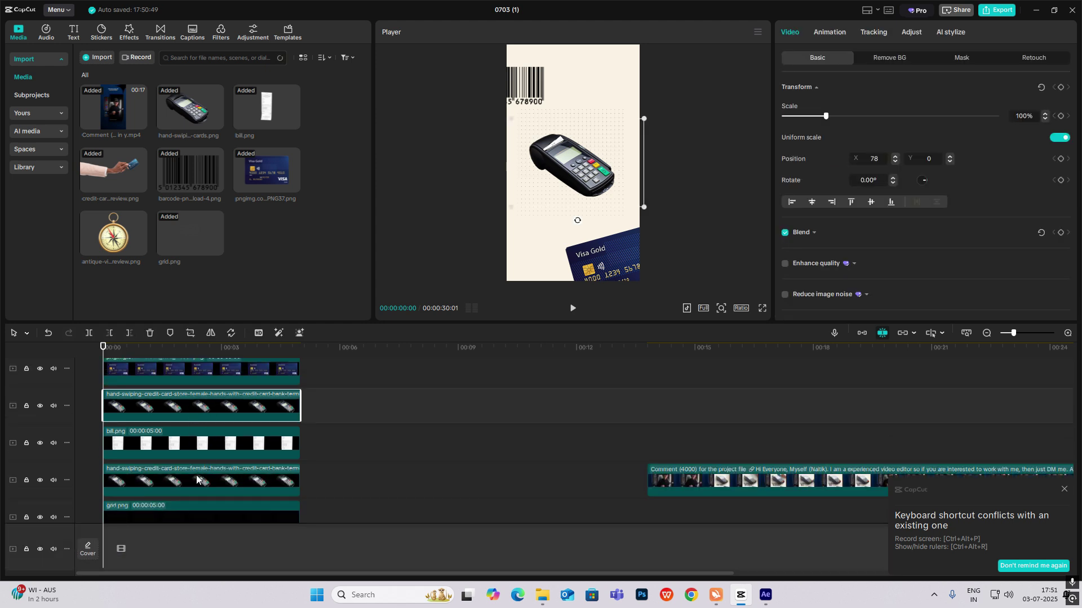
click(199, 478)
scroll(191, 463, down, 3)
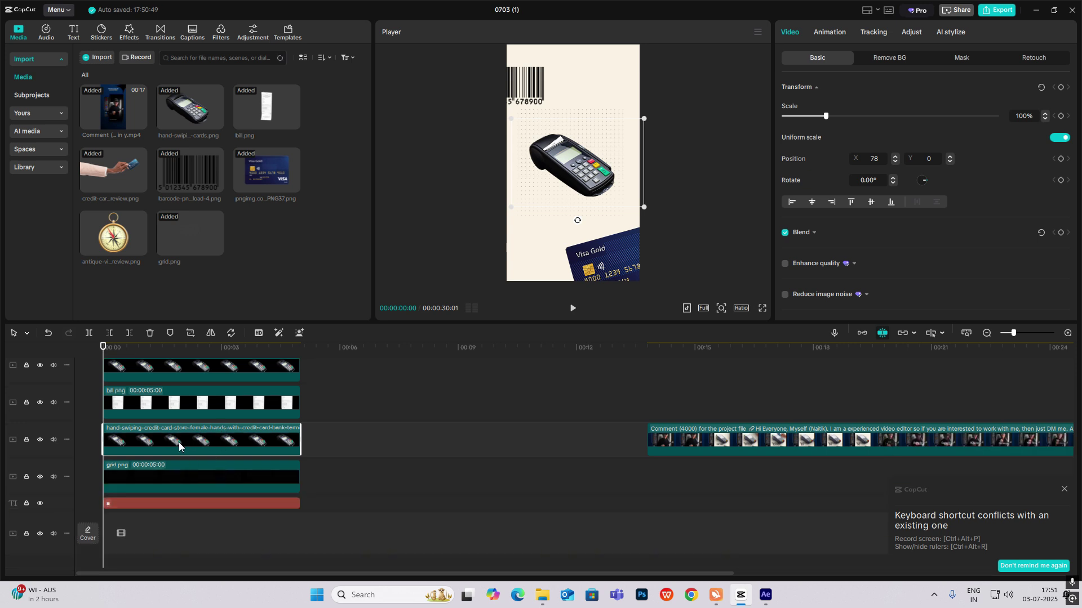
alt+drag(179, 447, 177, 458)
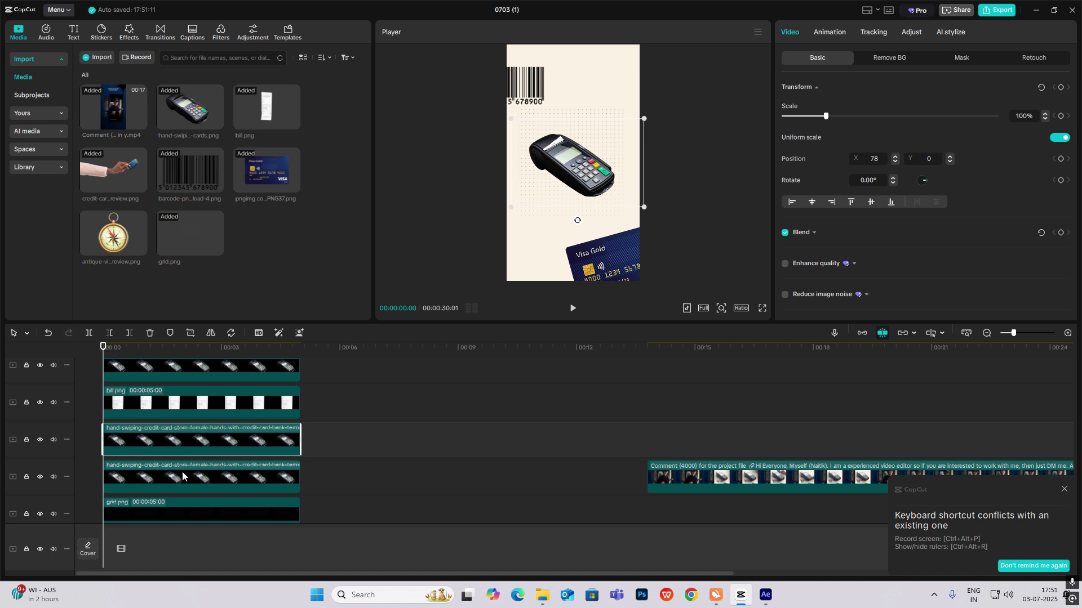
click(183, 476)
drag(580, 176, 574, 181)
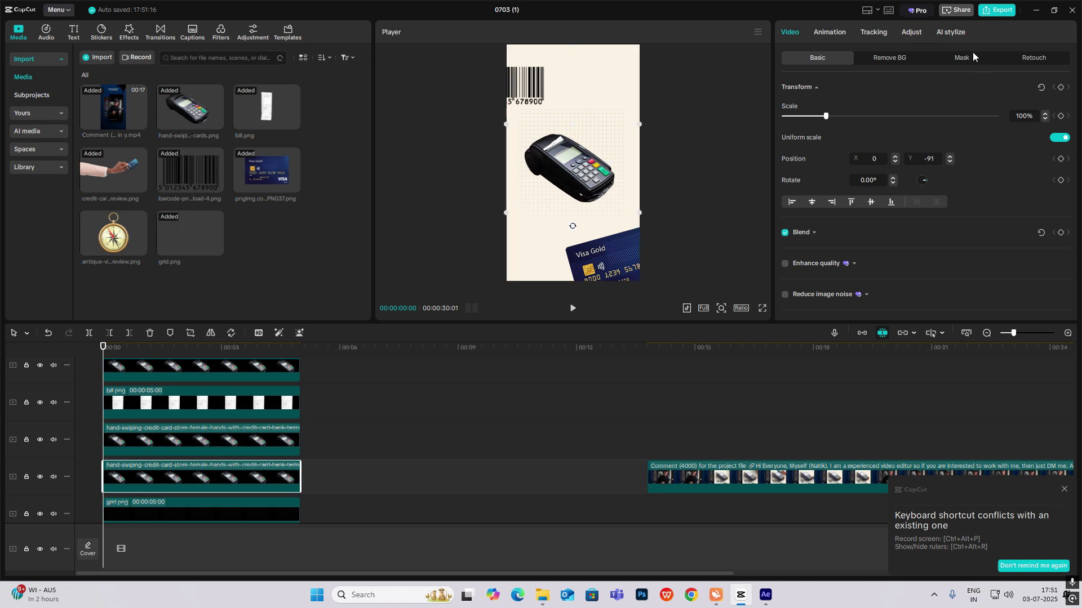
Flatten the terminal copy's Luma curve to black and move the copy out below the original terminal.
click(911, 33)
click(932, 62)
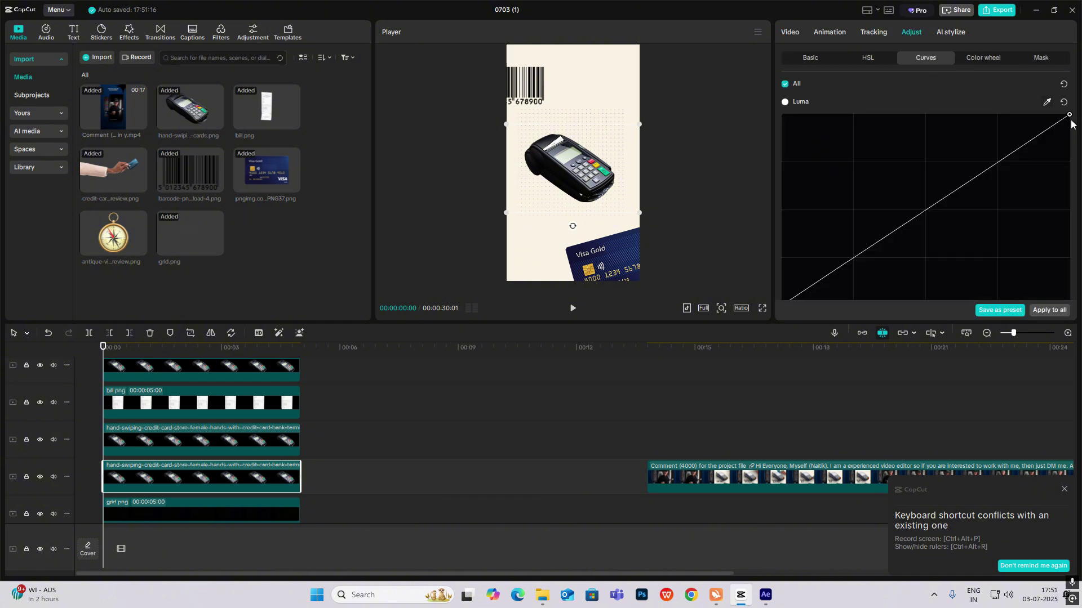
scroll(939, 208, down, 2)
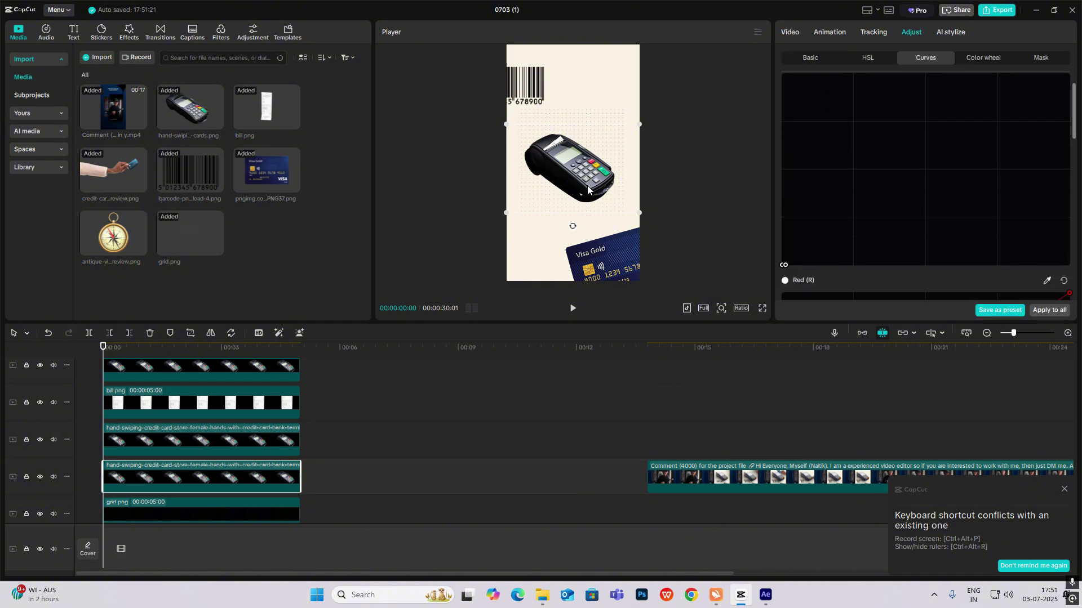
drag(587, 190, 579, 219)
scroll(915, 218, down, 1)
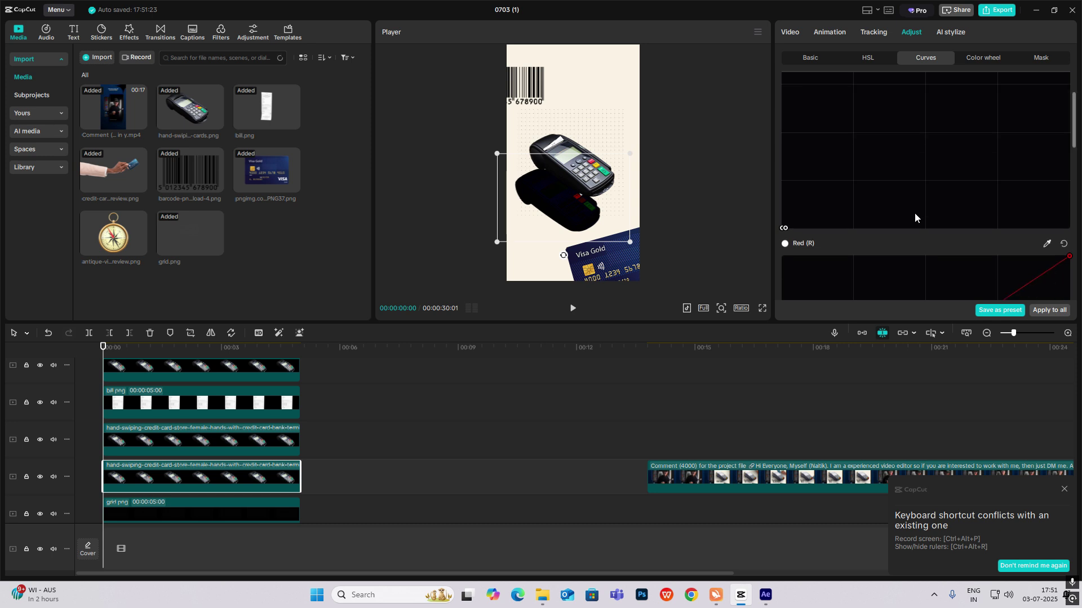
Pull the copy's Red, Green and Blue curves down to zero and place it slightly offset behind the terminal as a shadow.
scroll(915, 218, down, 1)
drag(1068, 207, 648, 498)
scroll(1030, 238, down, 4)
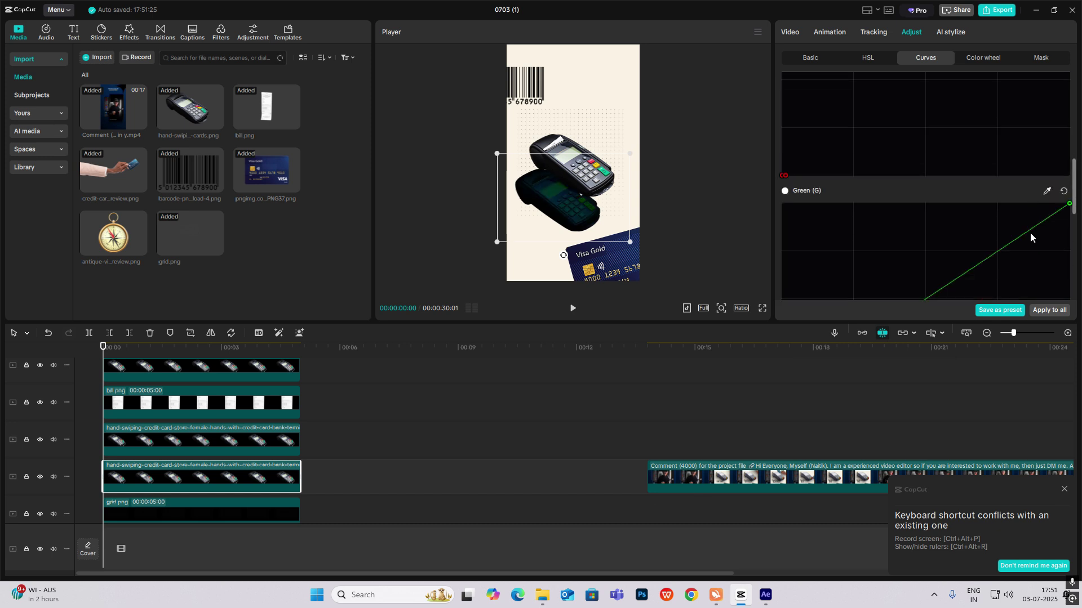
scroll(1030, 238, down, 1)
drag(1067, 191, 782, 394)
scroll(1007, 203, down, 5)
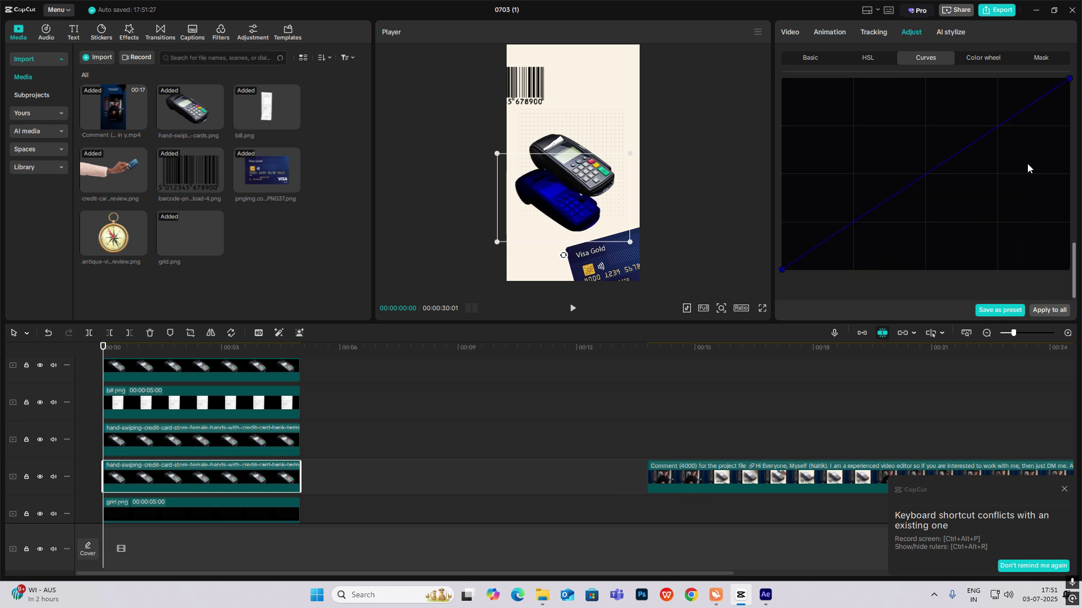
scroll(1027, 164, down, 1)
drag(1068, 77, 701, 429)
drag(566, 189, 579, 164)
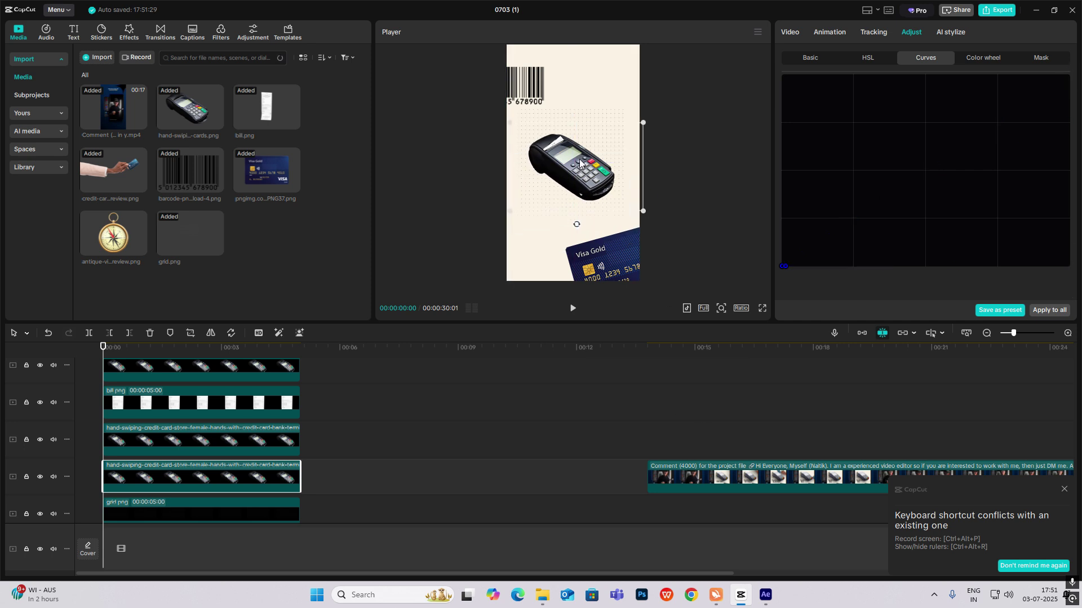
Find the Blur video effect, apply it to the terminal's shadow copy and set its strength to 100.
click(138, 34)
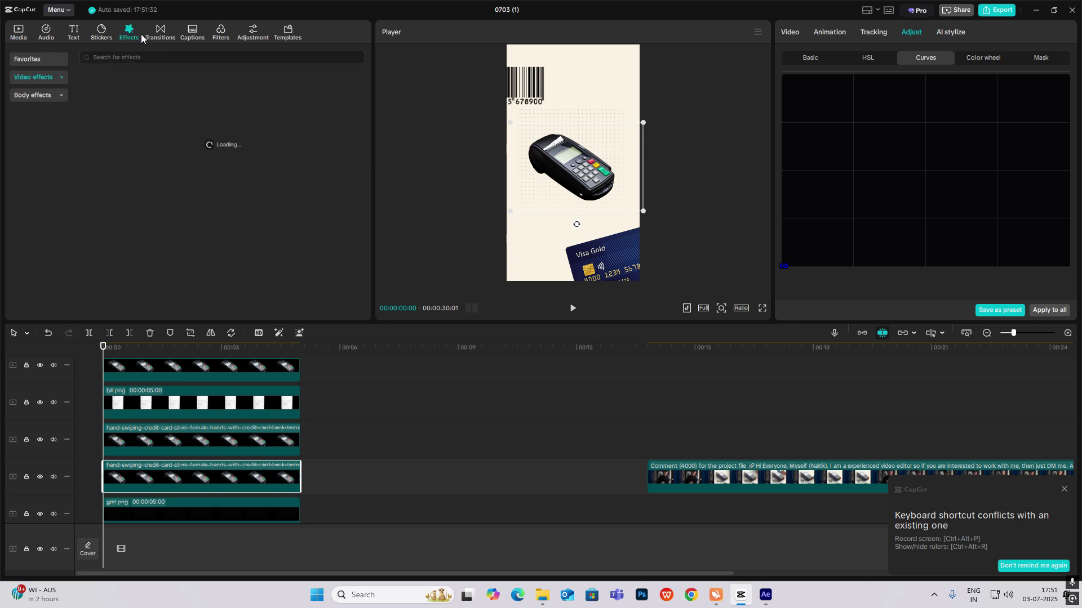
click(134, 58)
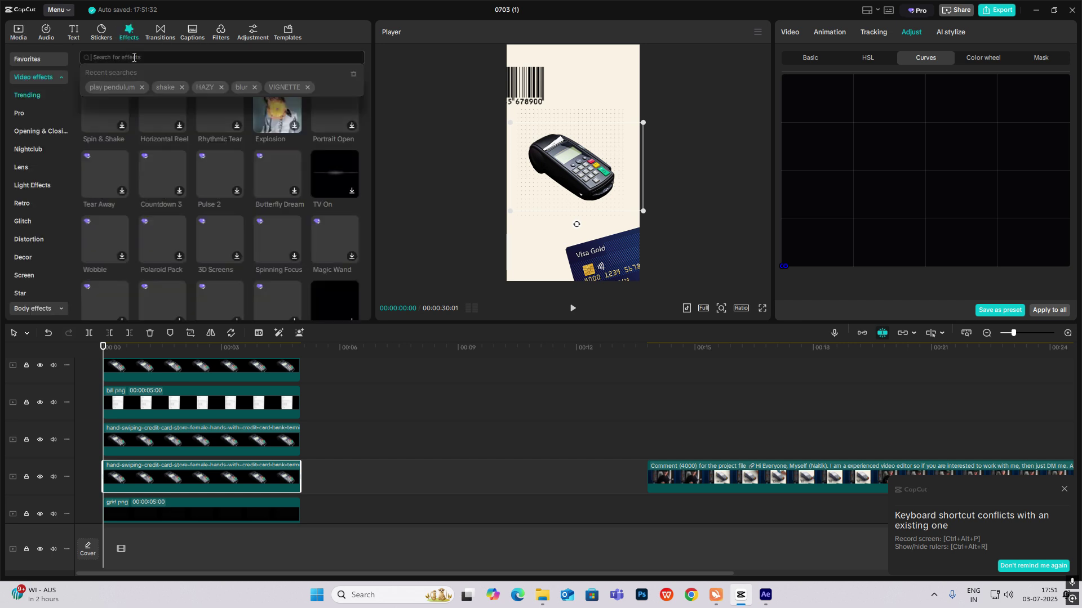
click(241, 87)
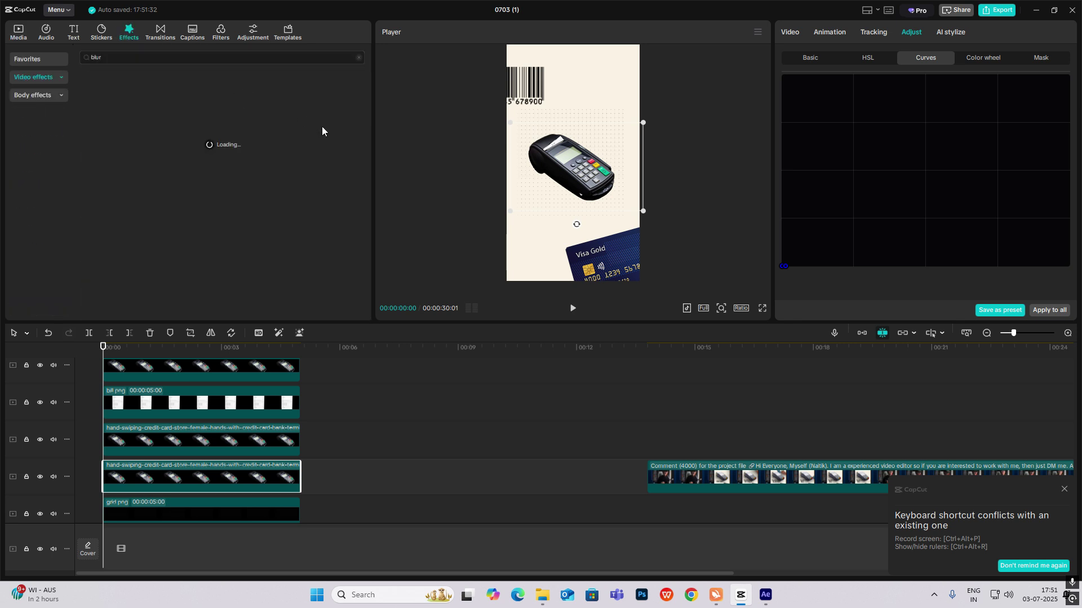
drag(277, 161, 136, 499)
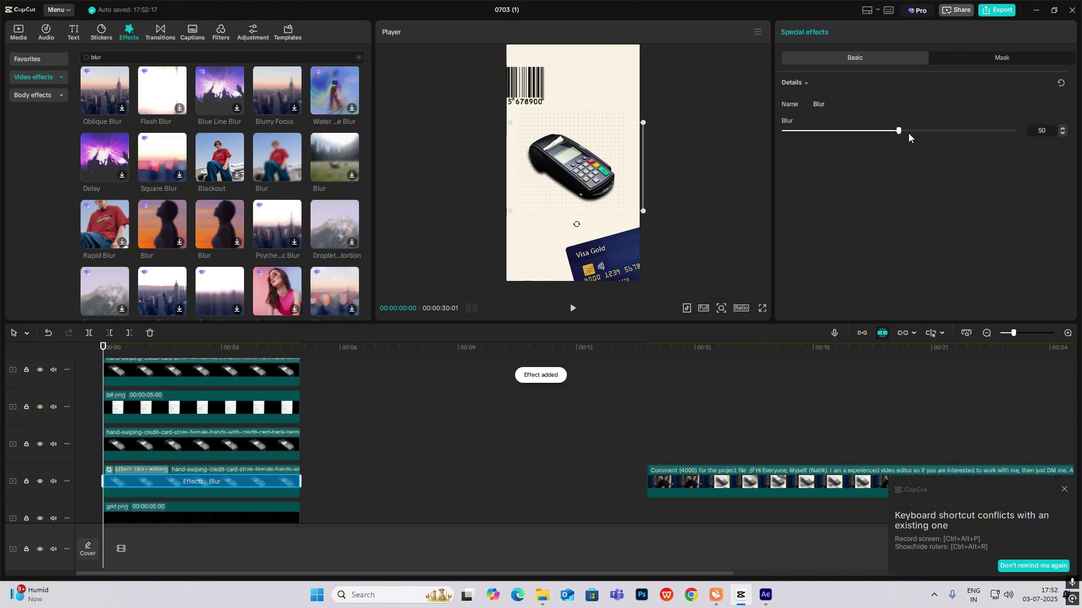
drag(909, 137, 1017, 133)
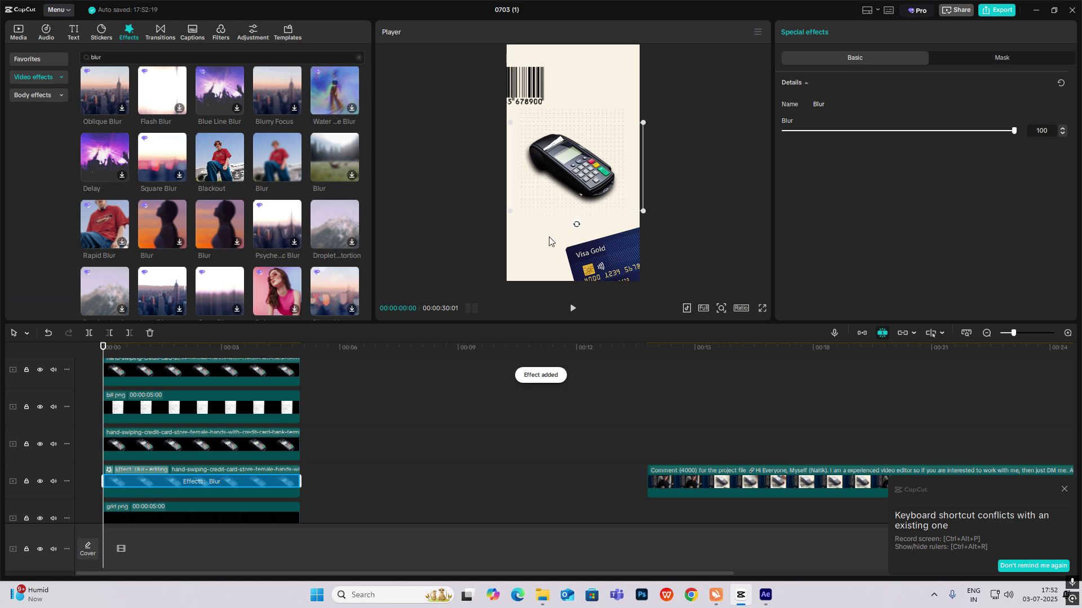
Lower the blend opacity of the terminal's blurred shadow copy.
scroll(427, 382, down, 1)
click(138, 467)
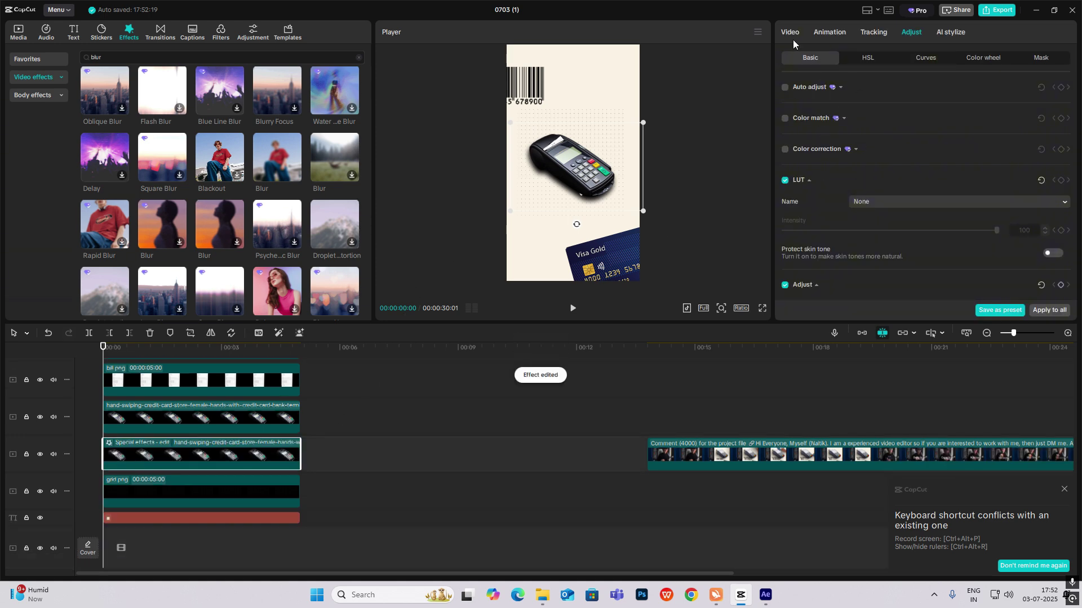
click(792, 35)
scroll(850, 202, down, 5)
scroll(849, 202, up, 1)
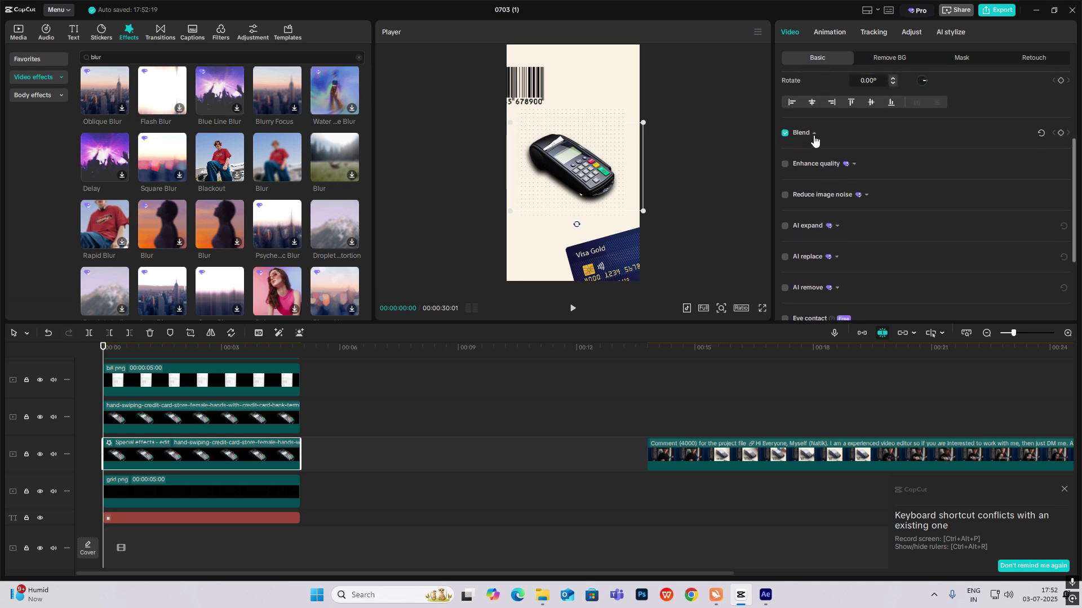
click(814, 135)
drag(998, 184, 962, 191)
click(884, 135)
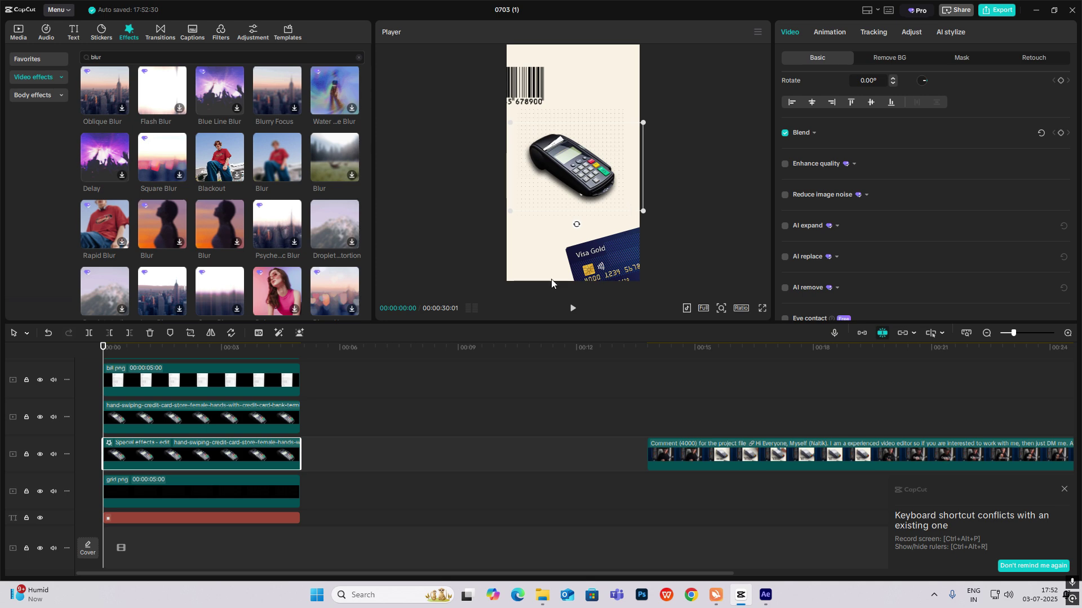
At 00:00:00:28, duplicate the card-holding hand layer and darken the lower copy with the Luma curve for a shadow.
scroll(143, 439, up, 3)
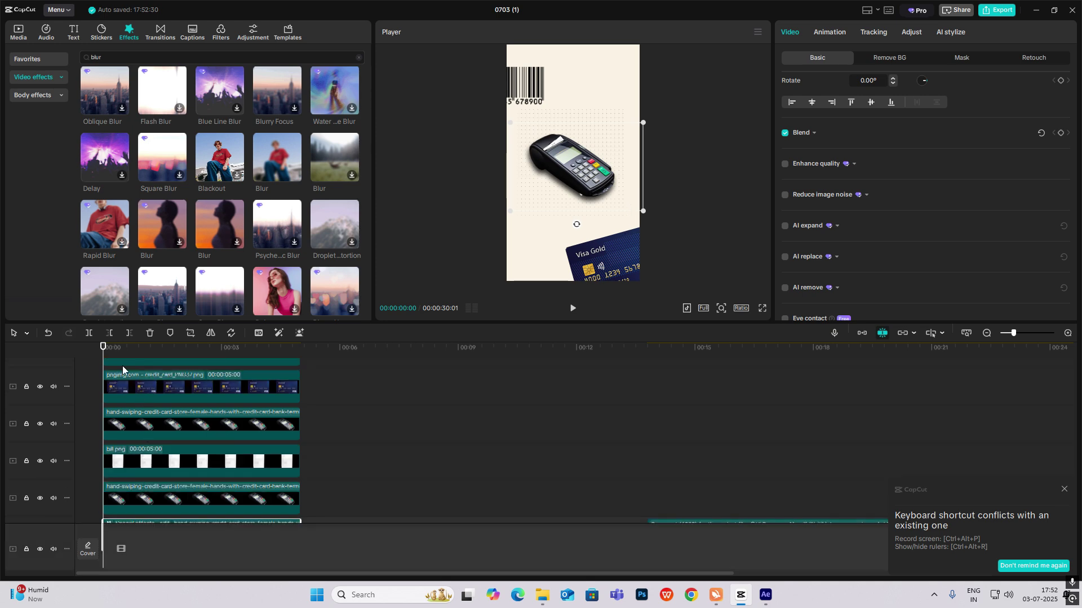
drag(103, 348, 140, 347)
scroll(163, 394, up, 3)
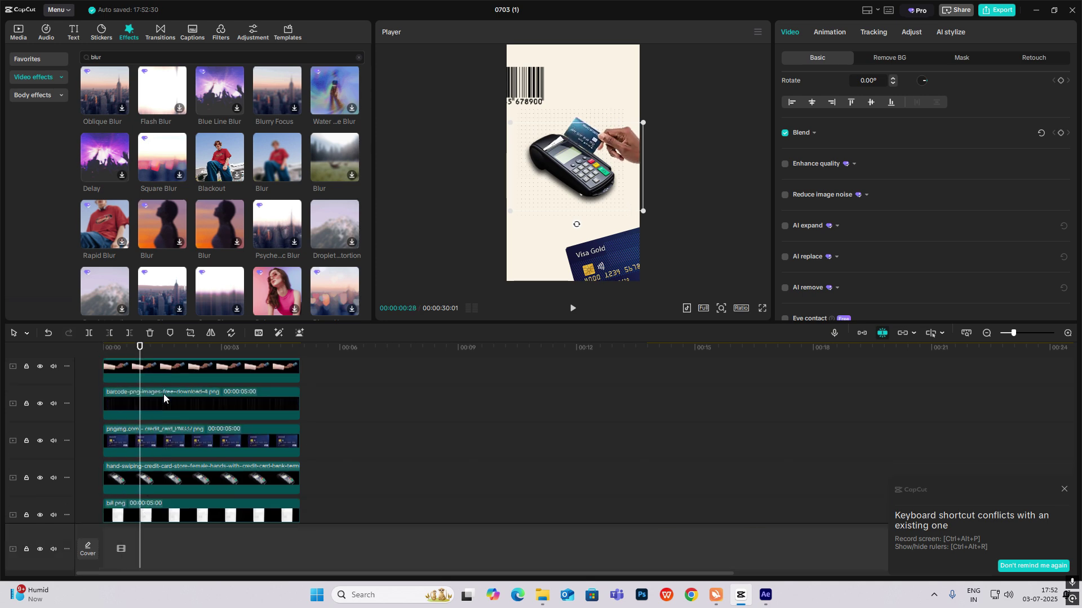
click(163, 404)
drag(208, 404, 208, 393)
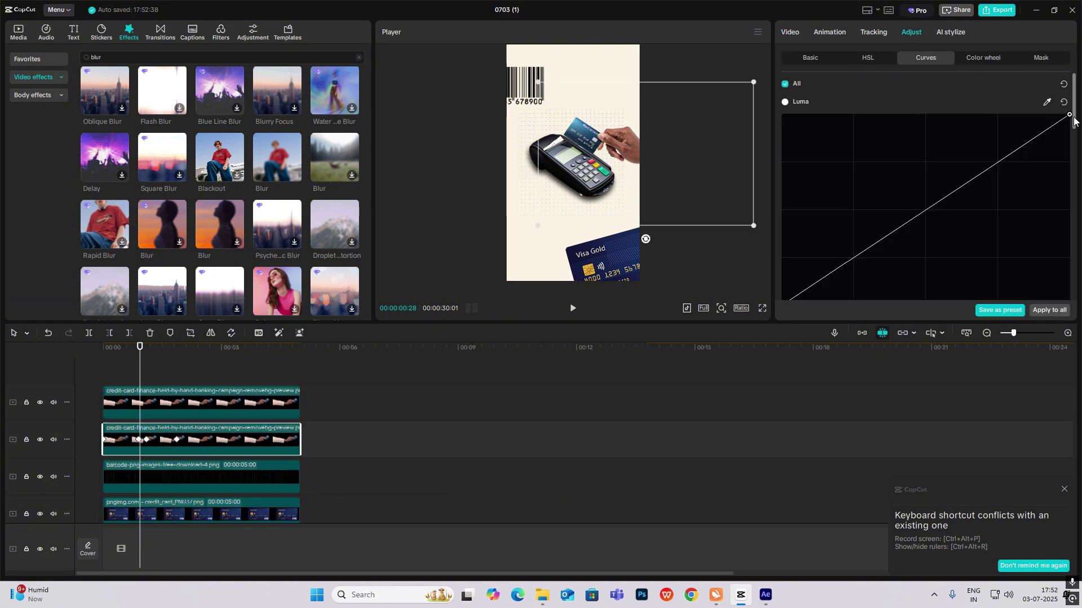
drag(1073, 118, 1070, 264)
Turn the hand's shadow copy into a compound clip and apply the Blur effect to it.
click(186, 410)
click(186, 439)
key(alt+g)
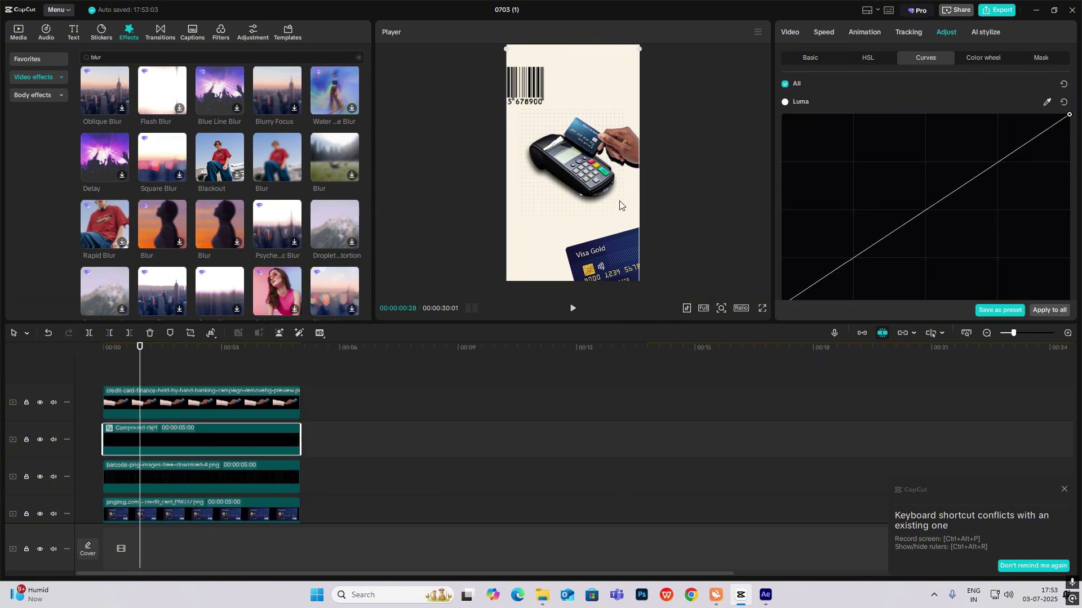
drag(276, 157, 156, 448)
Add the Hazy effect above all layers, extend it to the end of the image clips and adjust its Blur, Horizontal and Vertical amounts.
scroll(278, 214, down, 5)
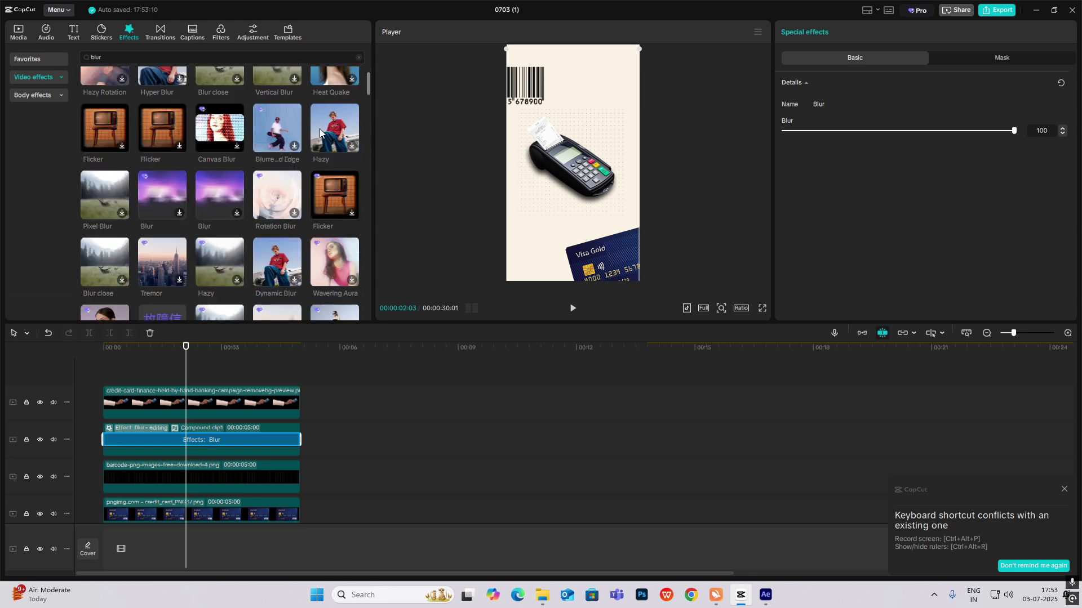
click(332, 120)
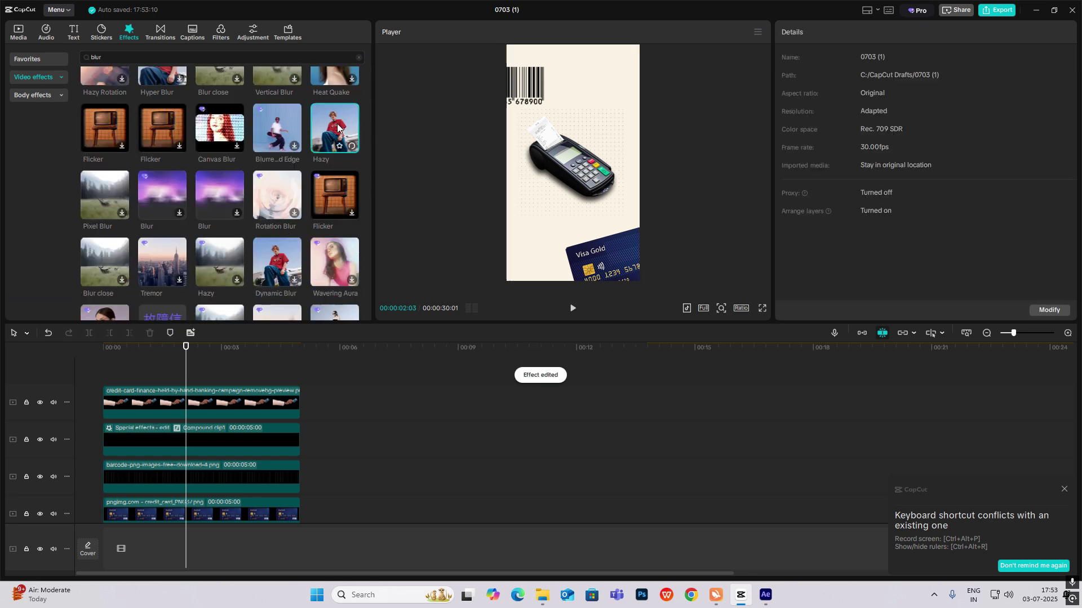
drag(337, 126, 150, 390)
drag(220, 389, 301, 390)
drag(890, 131, 898, 187)
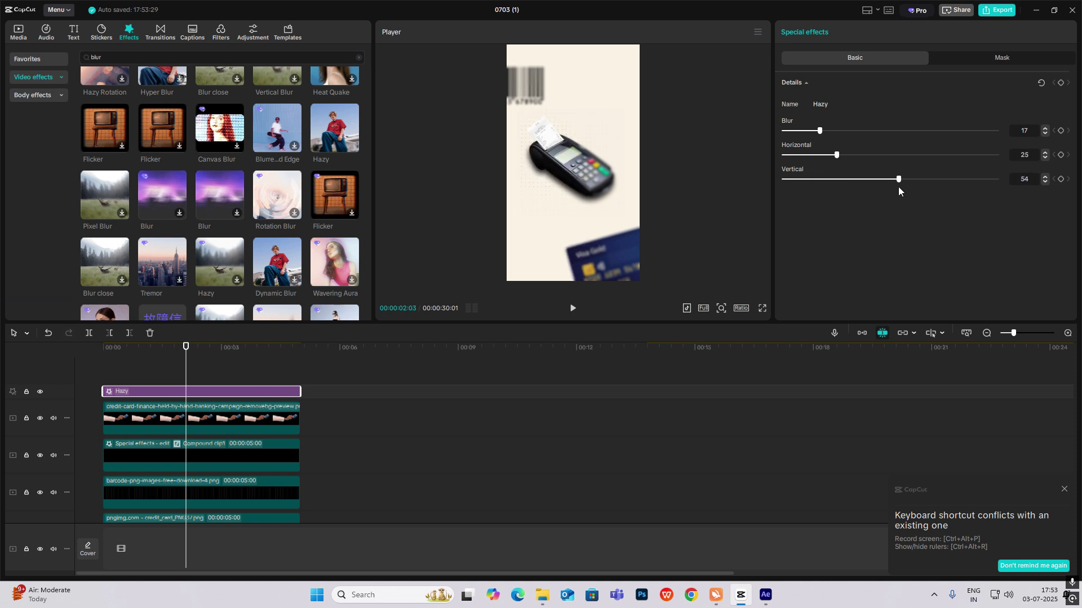
click(698, 167)
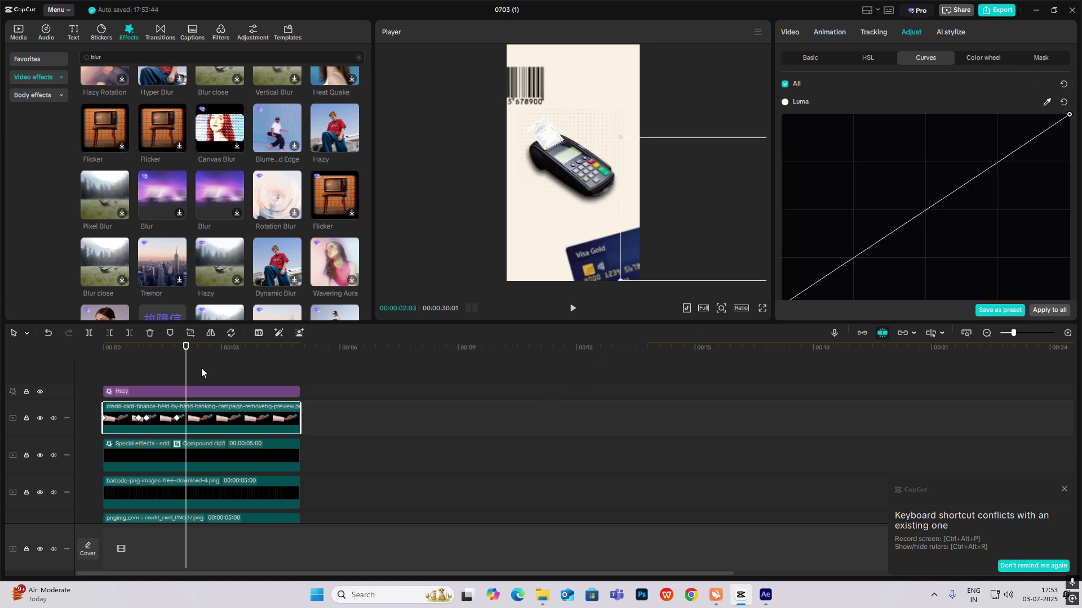
Review the composition from the start with the shadows and Hazy effect, checking the stacked layers.
drag(187, 371, 100, 371)
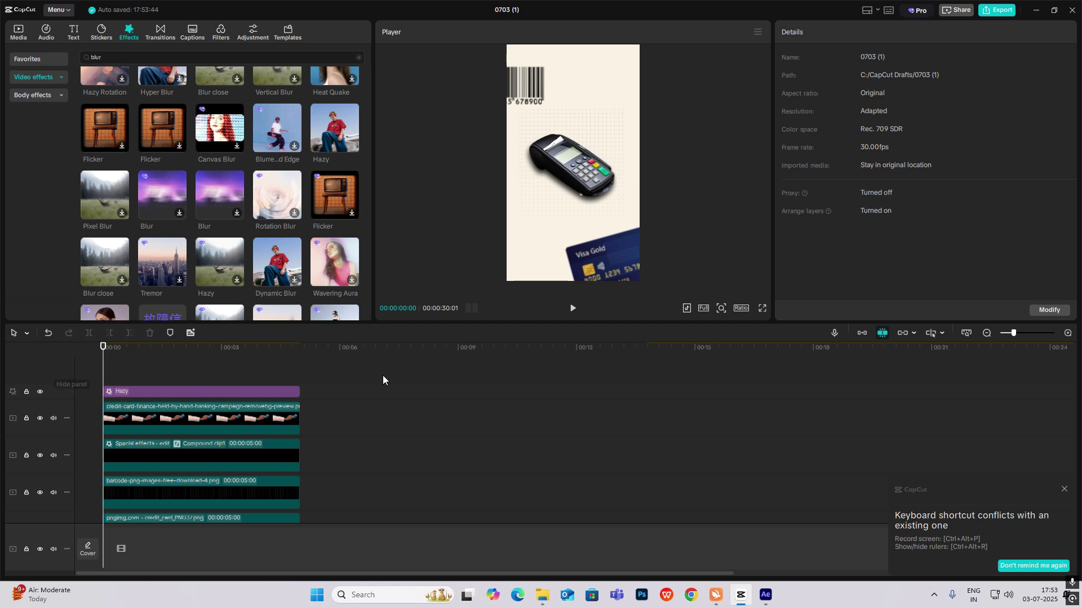
scroll(382, 382, down, 3)
scroll(732, 454, down, 2)
drag(679, 449, 830, 461)
drag(829, 393, 64, 377)
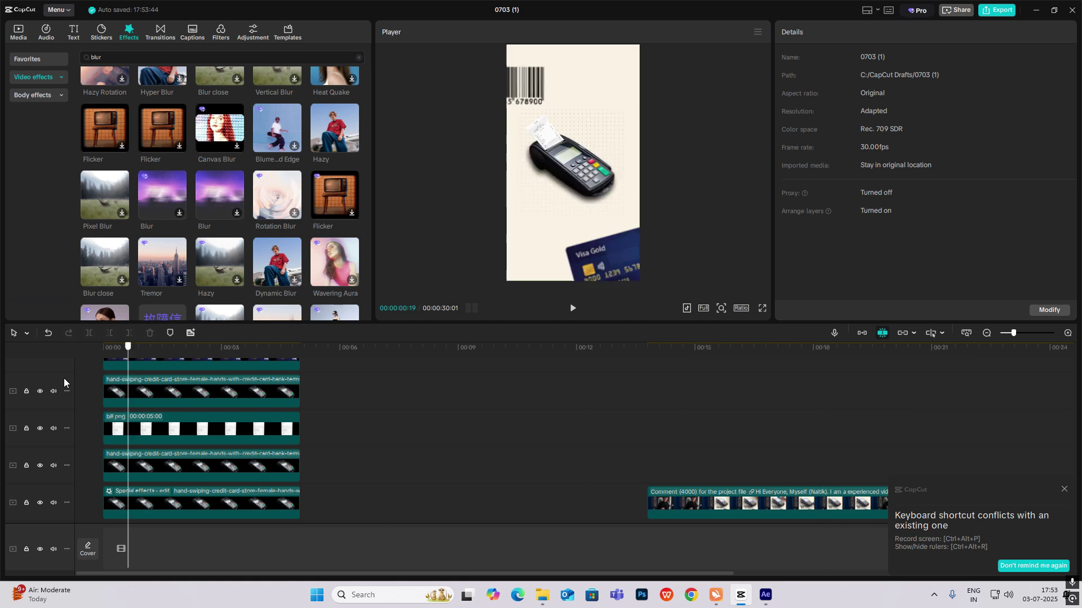
Add a default text clip at the start of the timeline reading "digital" with "Product" on a second line.
scroll(115, 398, up, 4)
click(73, 37)
drag(104, 89, 104, 353)
triple_click(861, 90)
text(digital)
key(Return)
text(P)
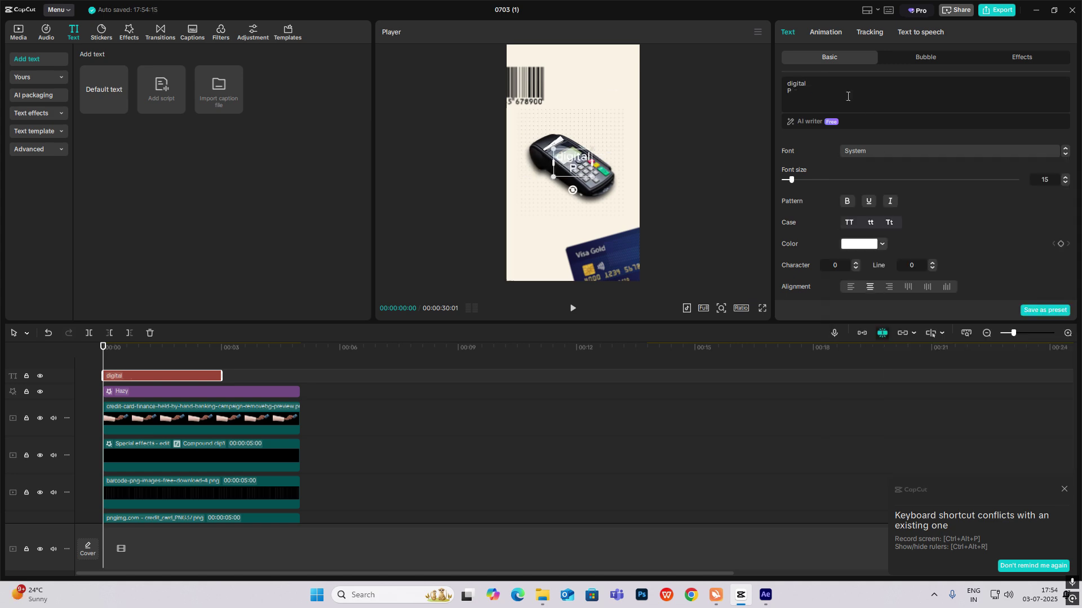
text(roduct)
Separate the words into individual "digital" and "Product" text clips in black, stacked above the terminal.
drag(811, 91, 753, 89)
drag(811, 82, 787, 81)
drag(791, 168, 788, 169)
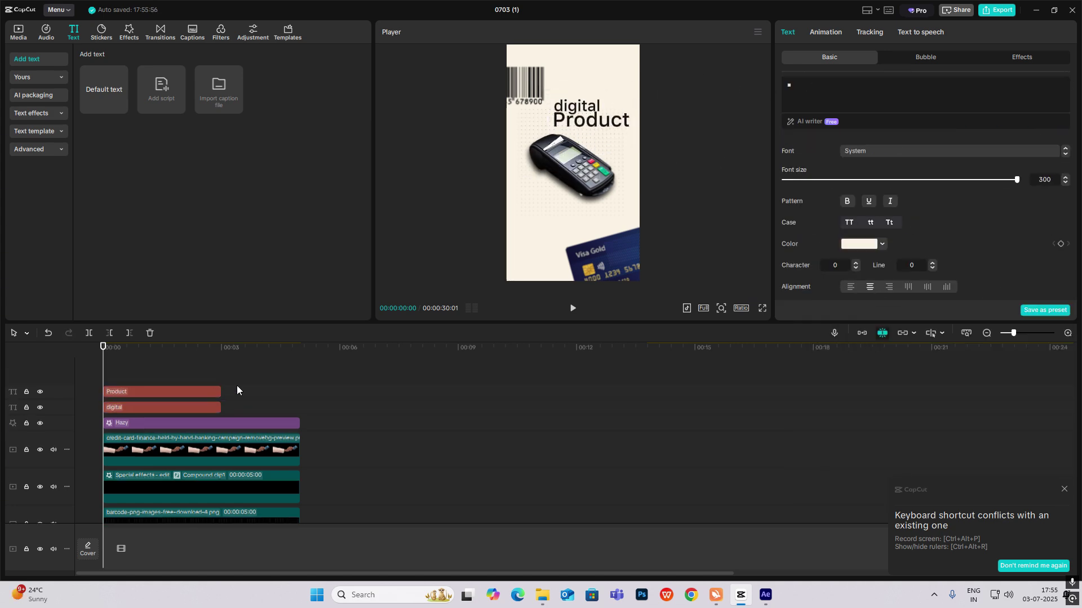
Shift the "digital" and "Product" text clips together to start shortly before the one-second mark.
drag(239, 387, 192, 412)
drag(120, 393, 147, 393)
drag(111, 384, 154, 387)
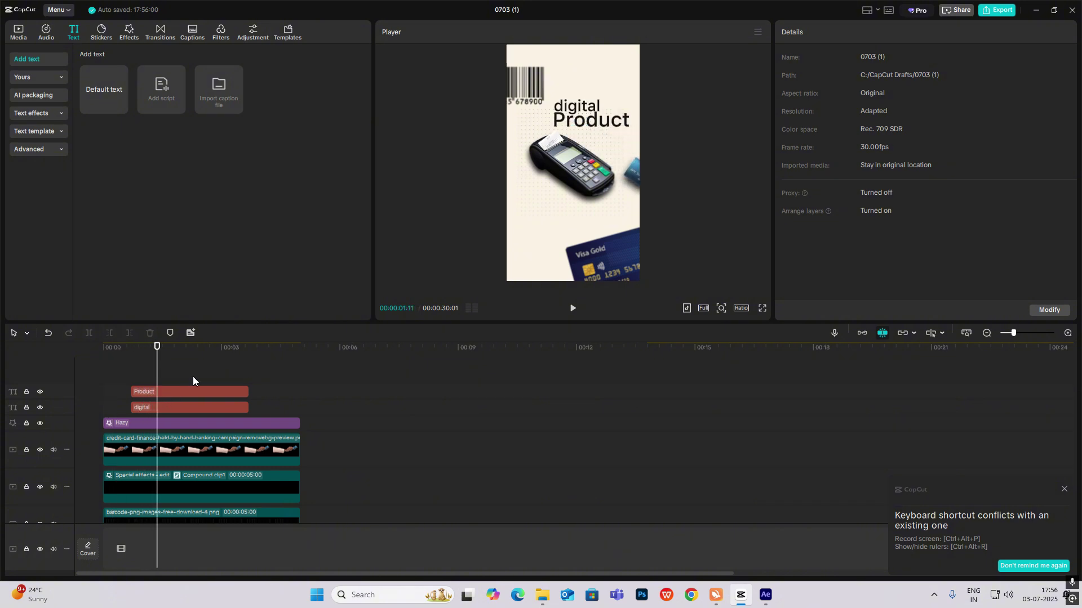
Offset the "Product" clip slightly later than "digital" and apply the Fade In animation to both text clips.
drag(155, 394, 164, 396)
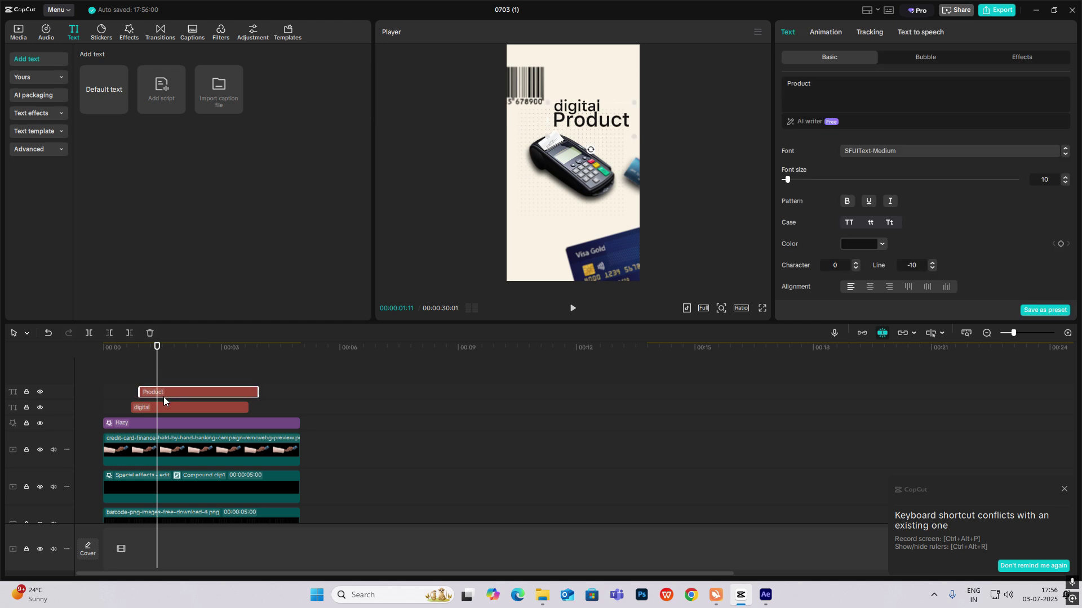
drag(224, 368, 194, 406)
click(824, 33)
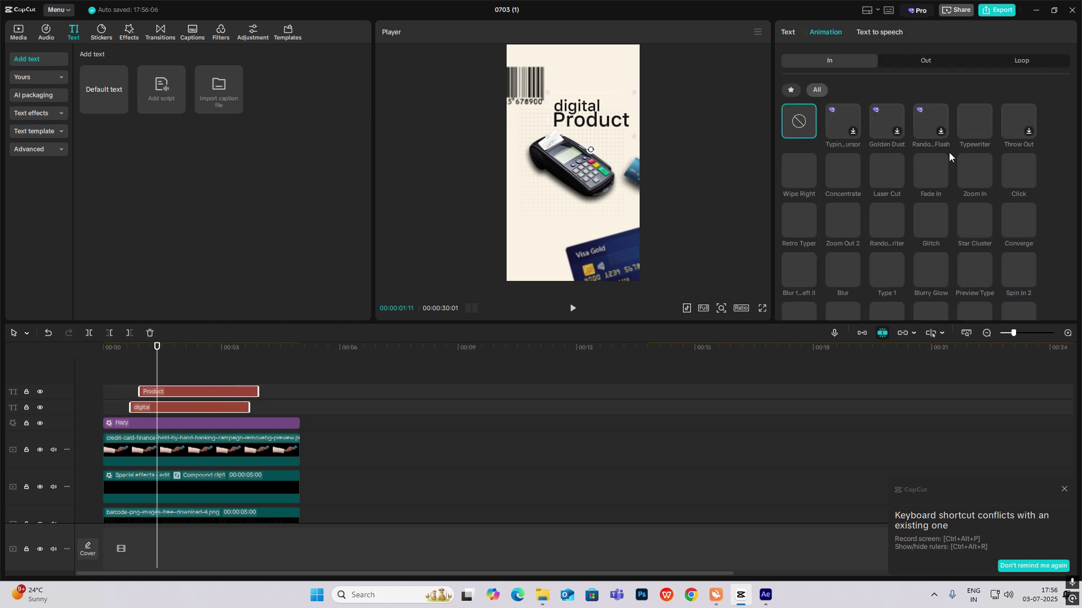
click(917, 171)
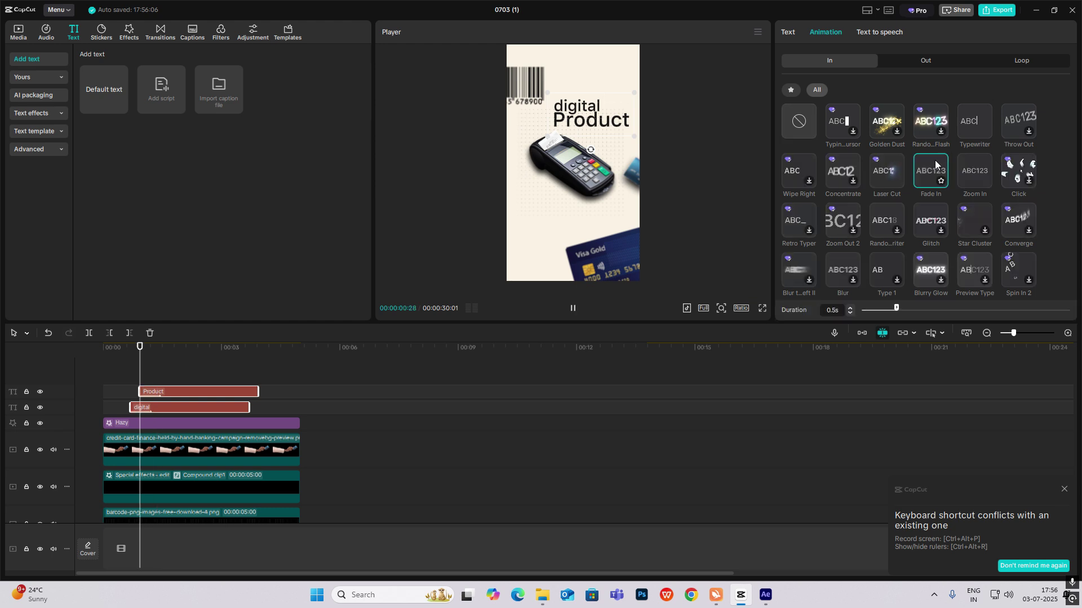
Shift both title clips slightly later so "digital" starts at about one second, and play back the fades.
click(128, 379)
key(space)
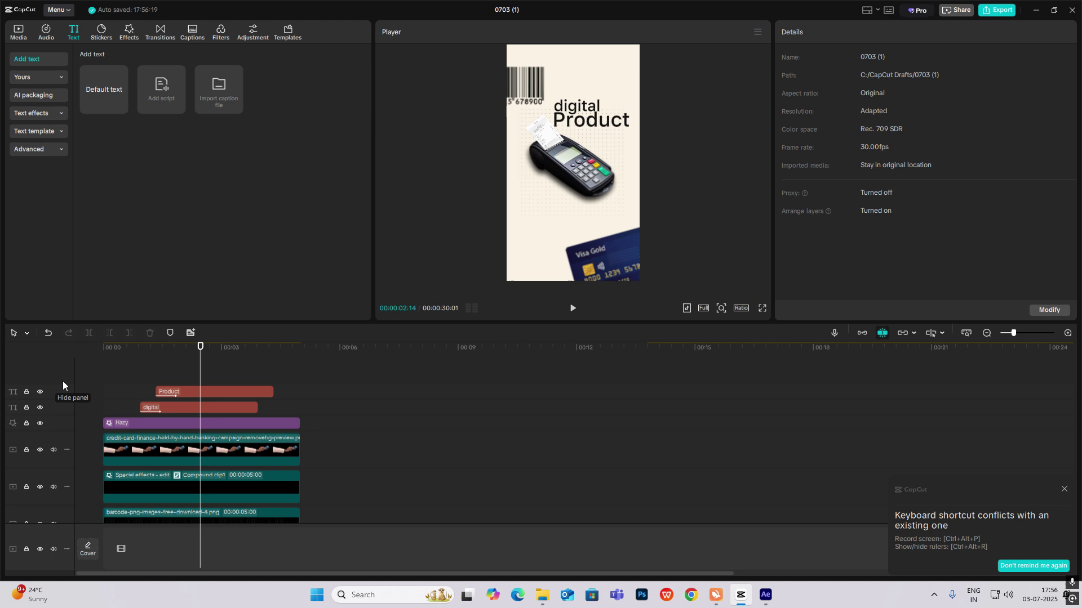
drag(200, 366, 87, 384)
scroll(366, 370, down, 2)
scroll(248, 398, up, 2)
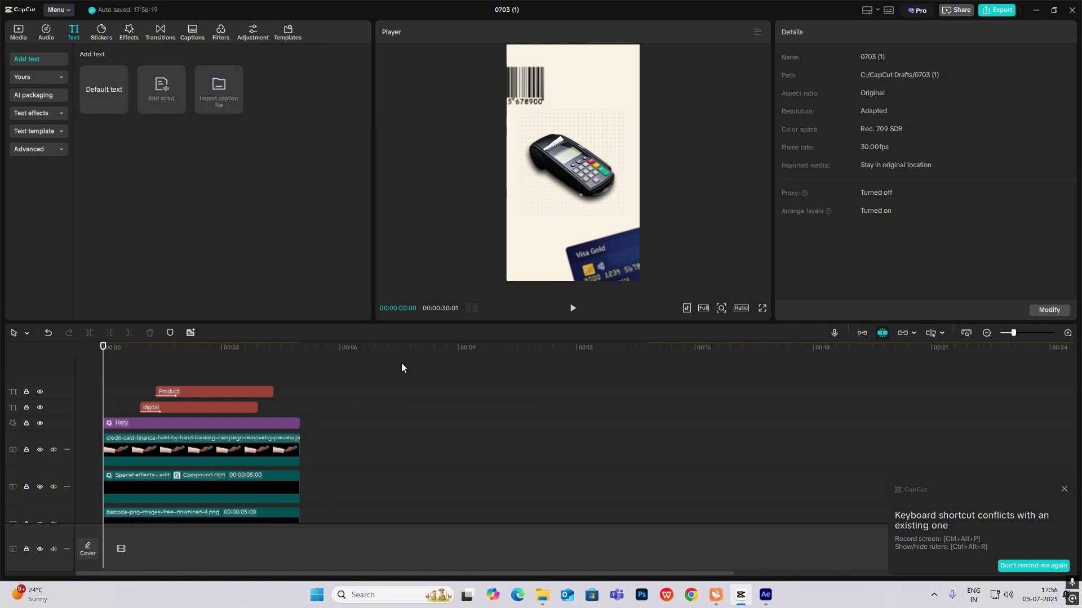
Combine all layers of the payment-terminal scene, including the texts and Hazy effect, into one compound clip.
drag(461, 366, 104, 566)
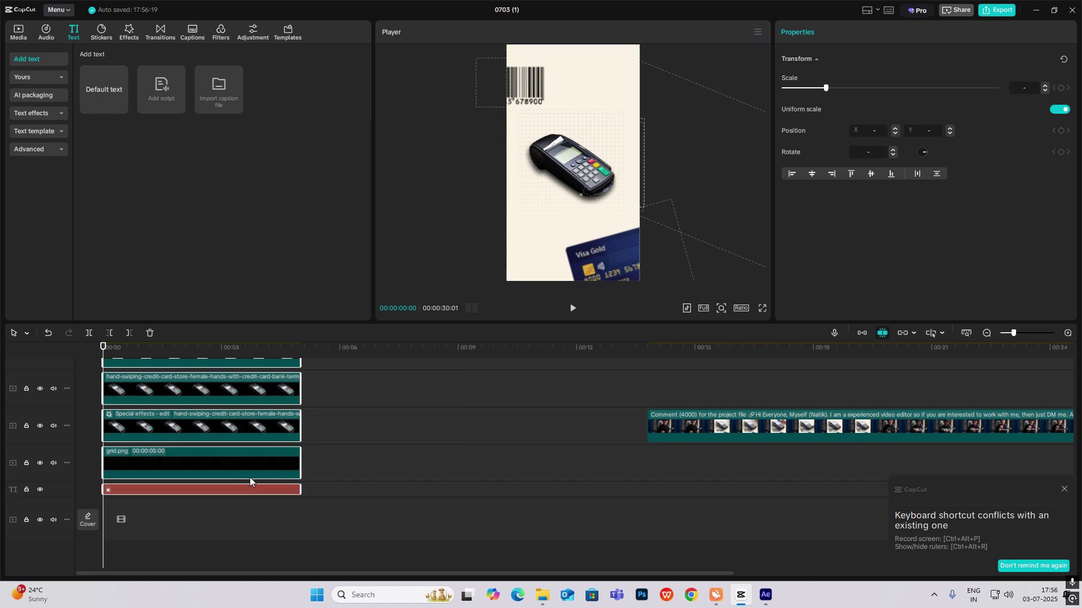
key(alt+g)
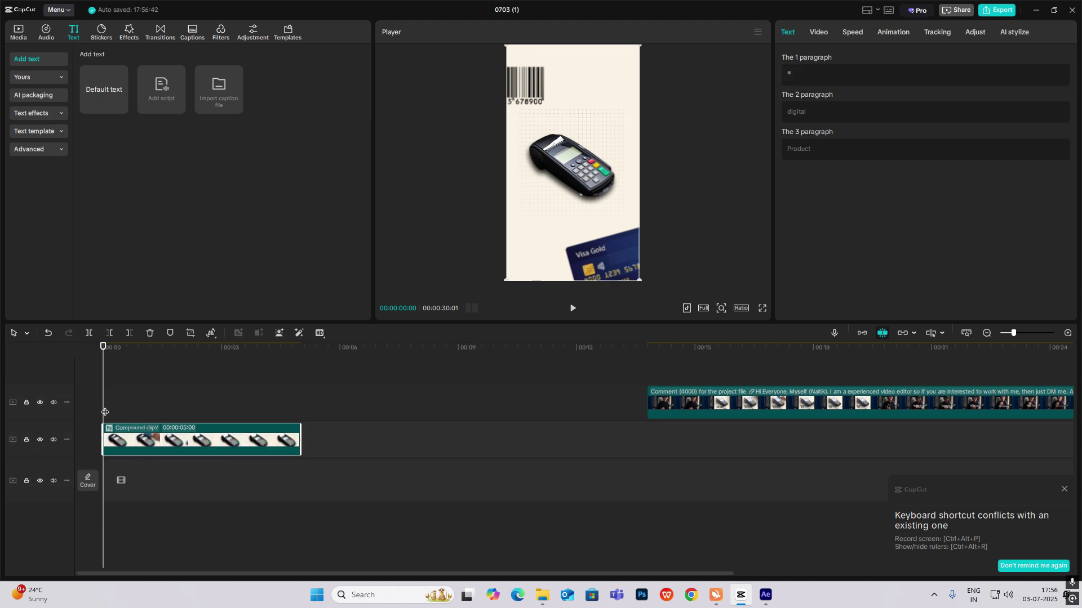
key(space)
Keyframe the compound clip's scale from 163% at the start to 100% at about one second.
drag(164, 426, 99, 440)
click(823, 31)
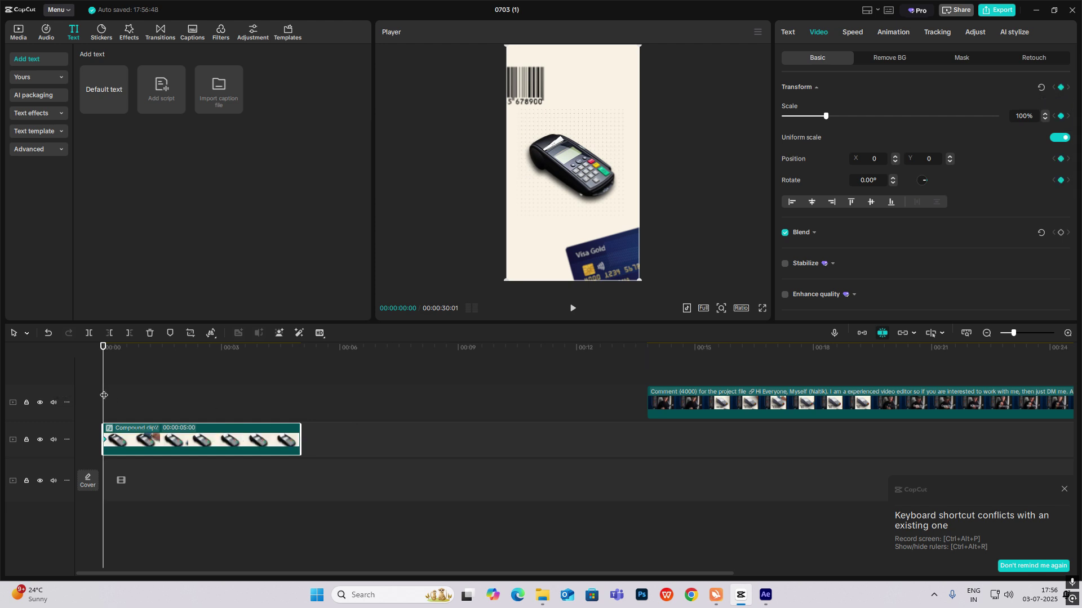
drag(103, 395, 45, 415)
click(1060, 87)
drag(833, 116, 853, 130)
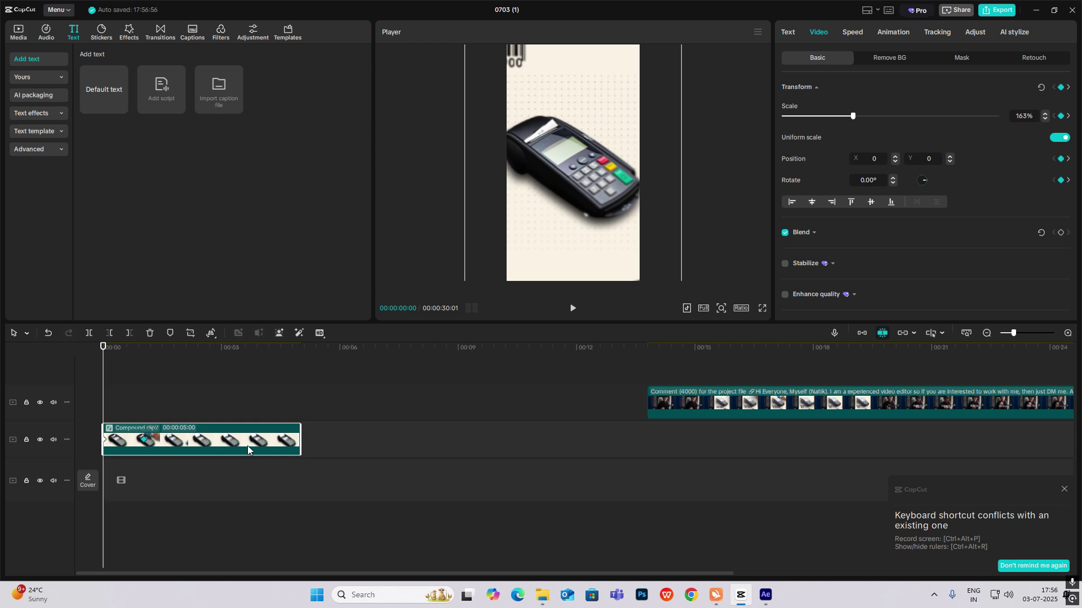
Apply the Cubic Out preset curve to the compound clip's scale keyframes.
key(alt+k)
click(232, 433)
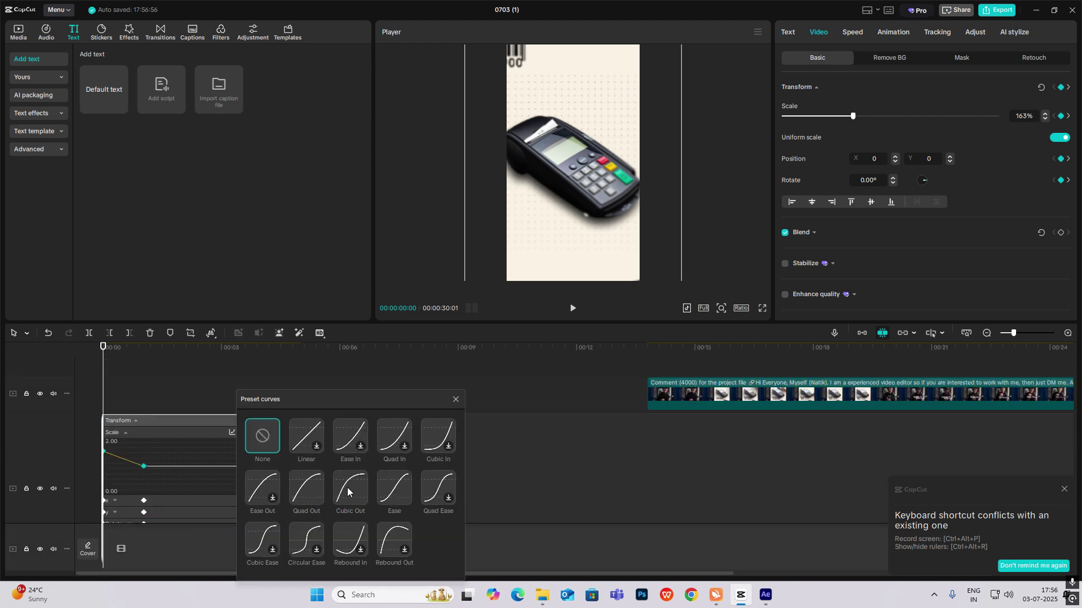
click(347, 488)
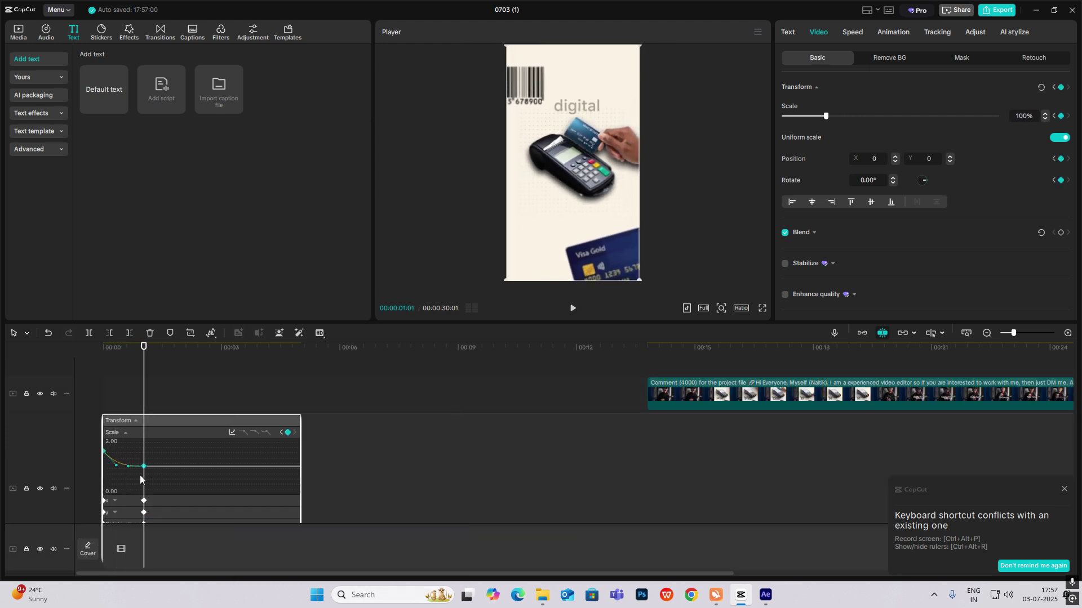
scroll(126, 501, down, 3)
key(alt+k)
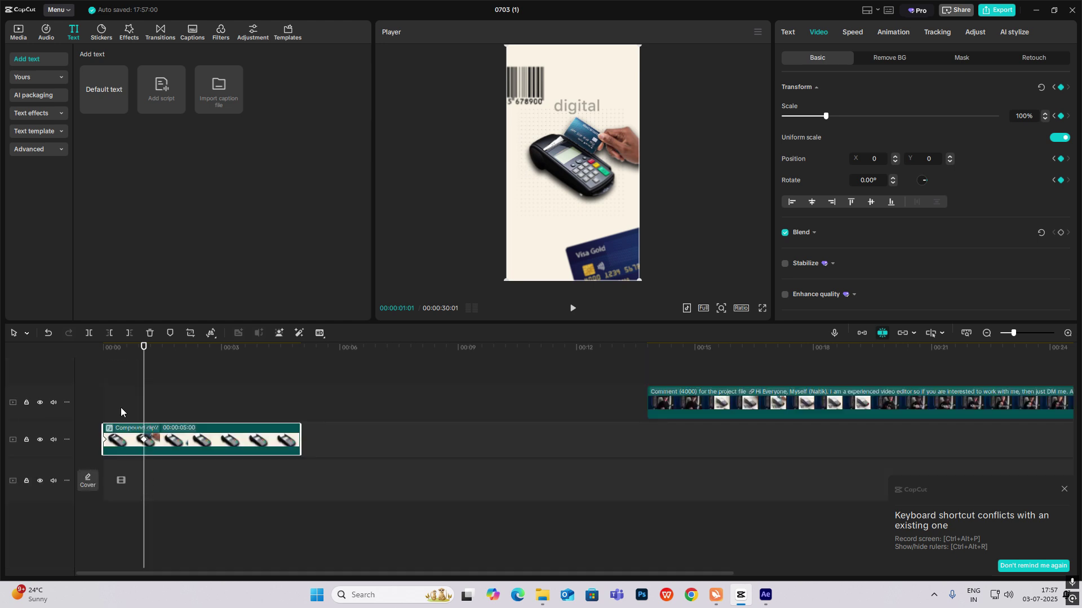
Play the eased zoom from the start and check the pocket-watch scene in the reference video.
drag(120, 407, 86, 414)
key(space)
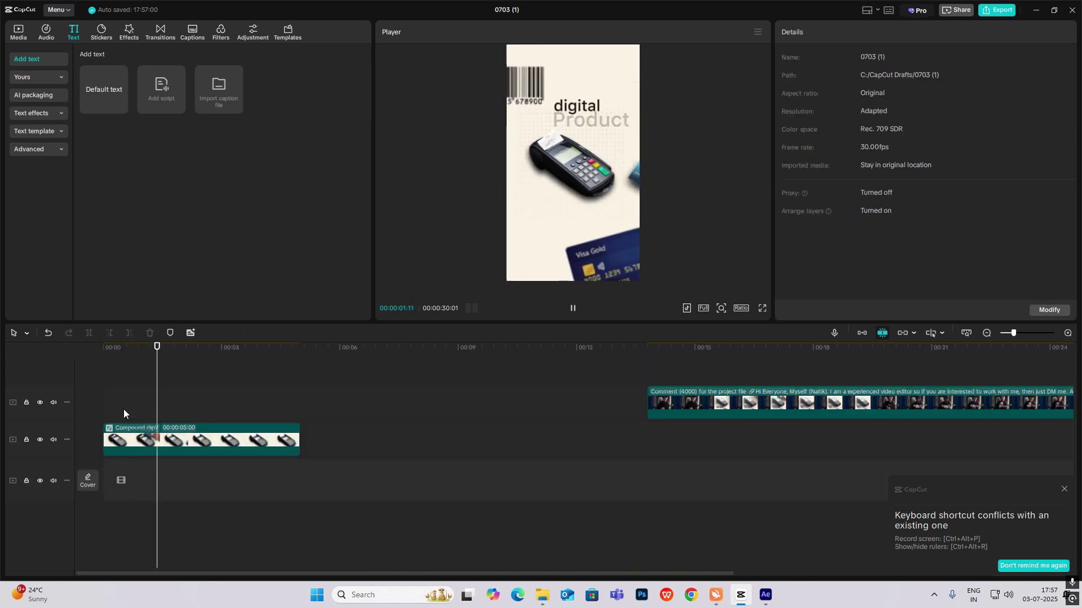
key(space)
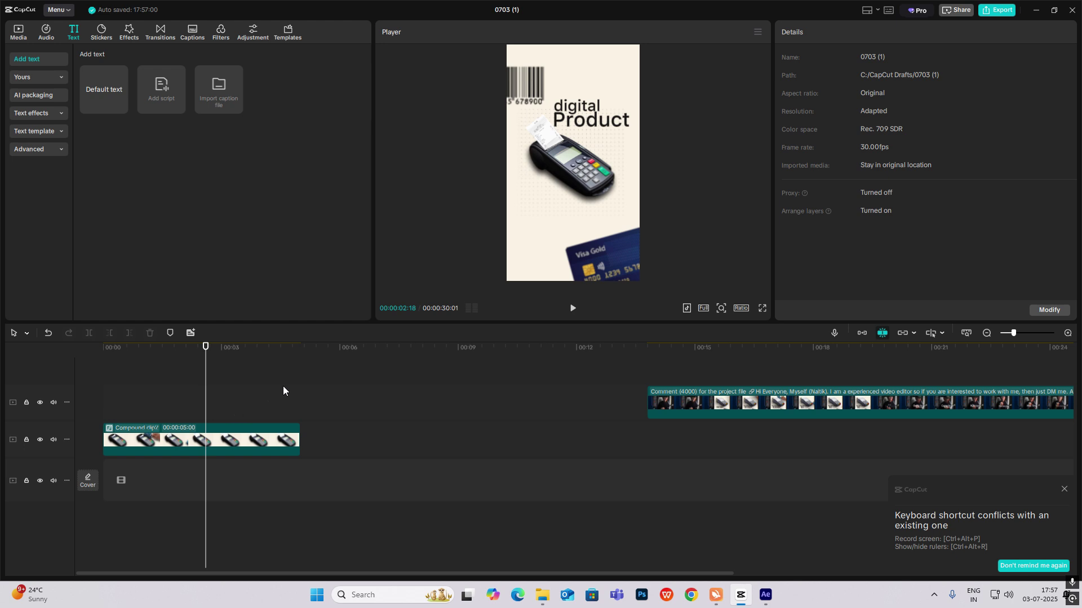
drag(206, 401, 284, 443)
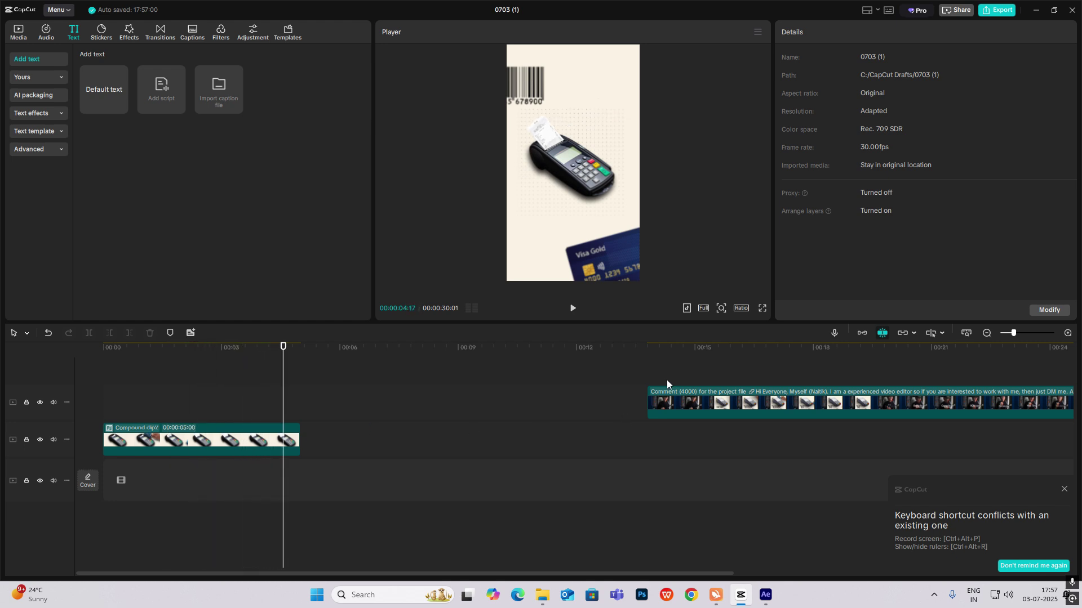
drag(667, 379, 720, 435)
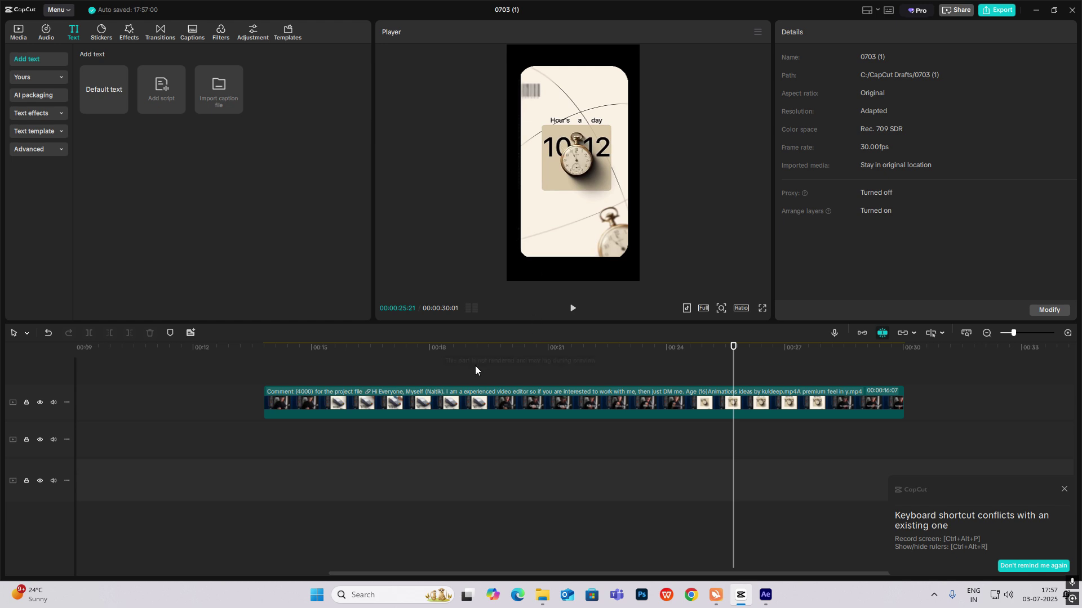
drag(475, 366, 285, 430)
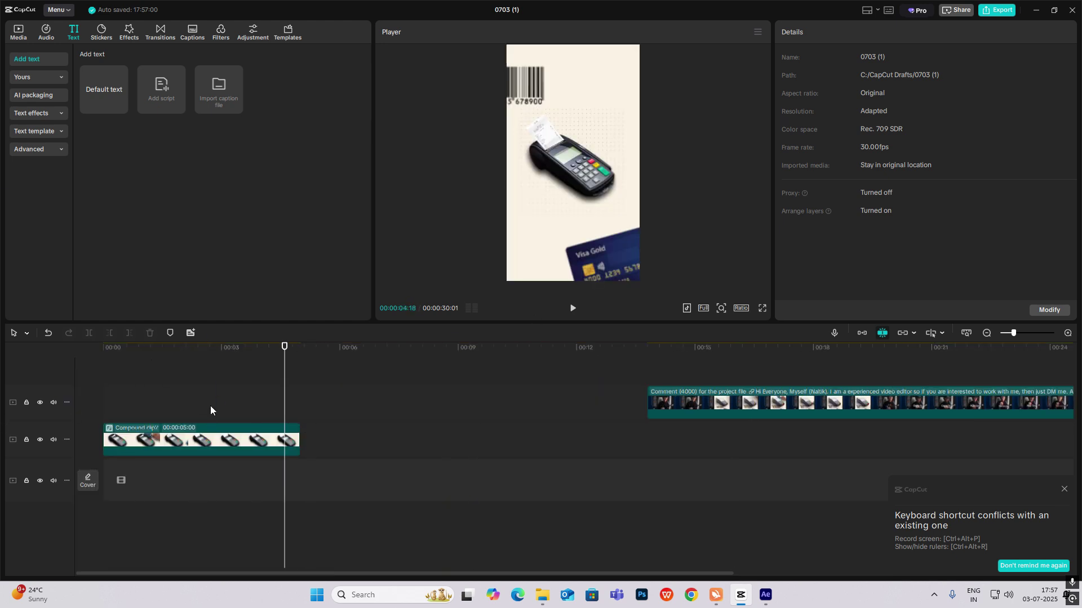
Copy the cream background text clip from inside the compound clip and place it just after the compound clip on the main timeline.
double_click(142, 433)
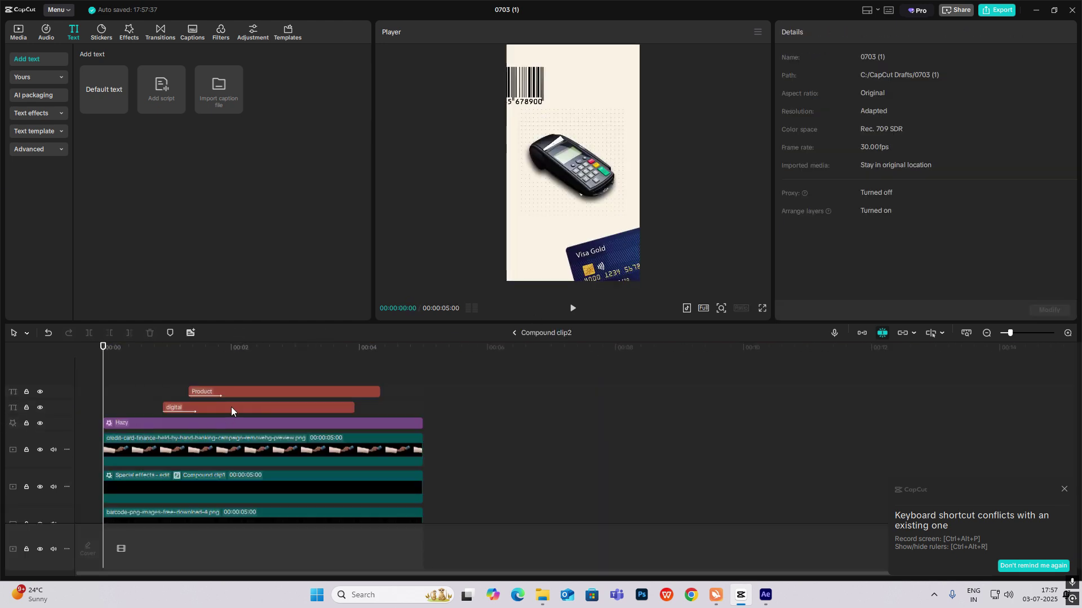
scroll(234, 404, down, 3)
scroll(233, 404, down, 2)
click(200, 504)
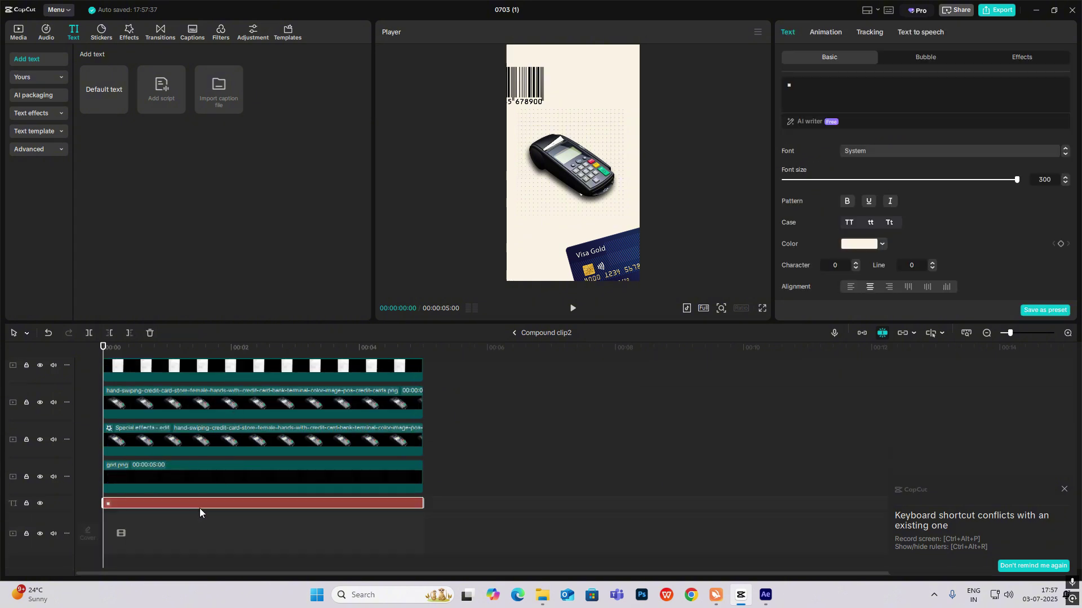
click(513, 333)
click(402, 383)
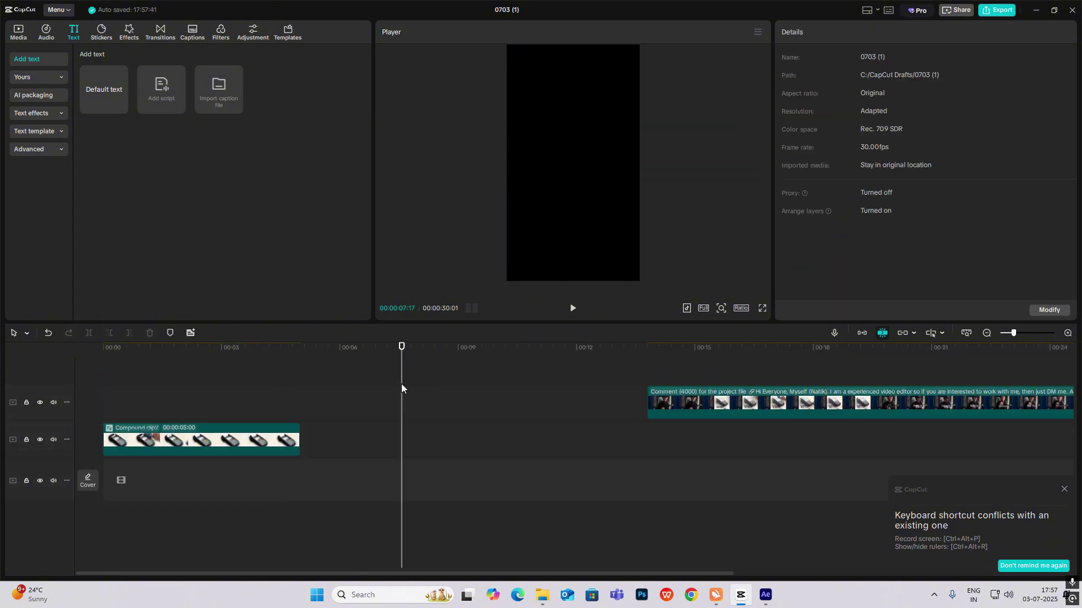
key(ctrl+v)
drag(419, 399, 338, 458)
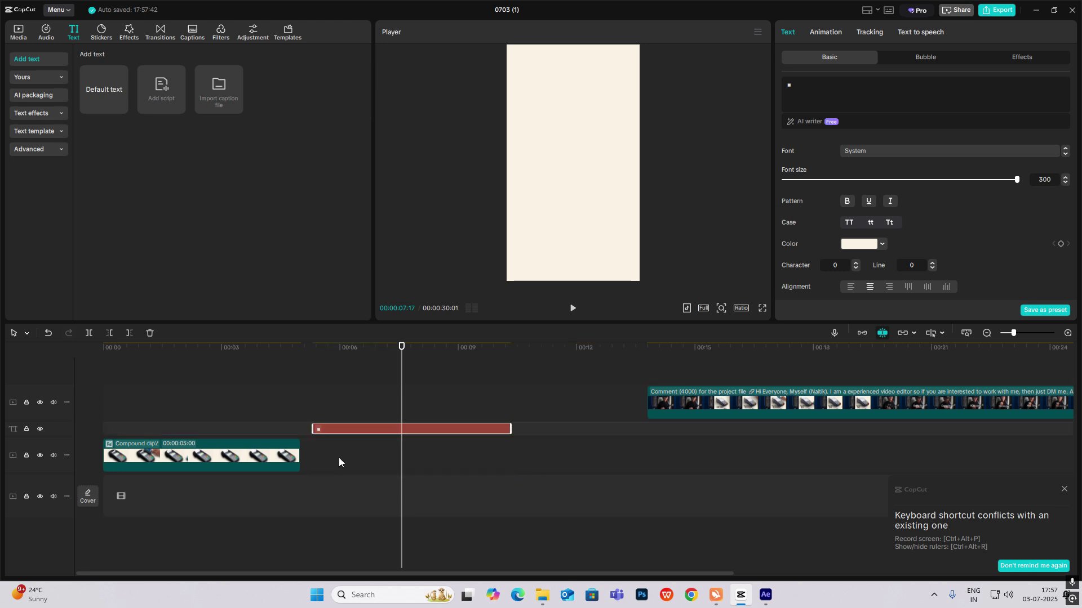
Add a text clip above the cream background at about six seconds containing a ■ symbol, enlarged in the preview with font size 27.
click(331, 405)
click(343, 411)
drag(343, 412, 349, 412)
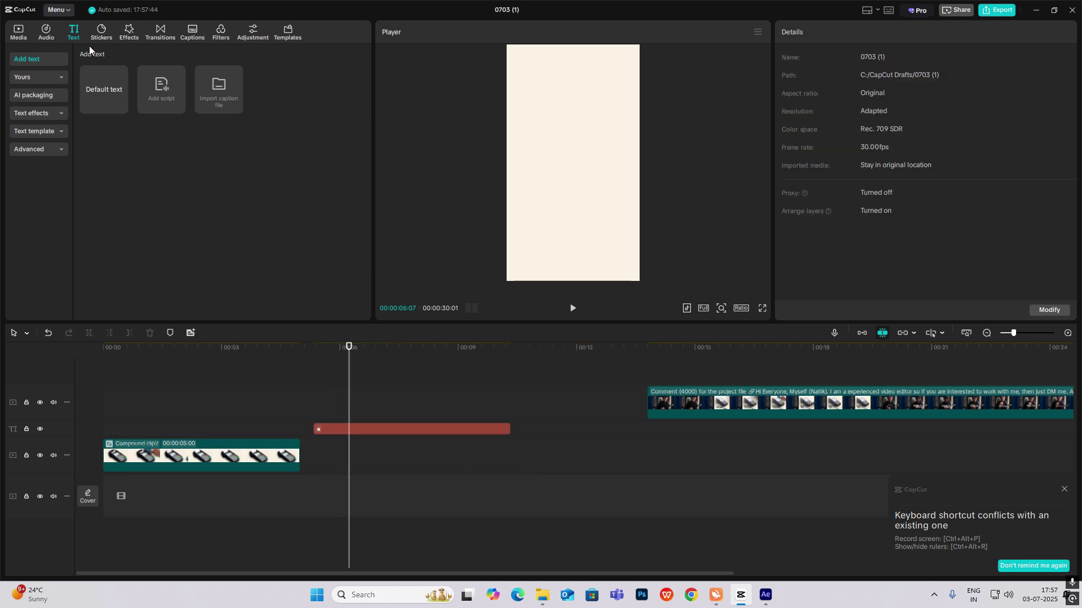
drag(99, 93, 344, 411)
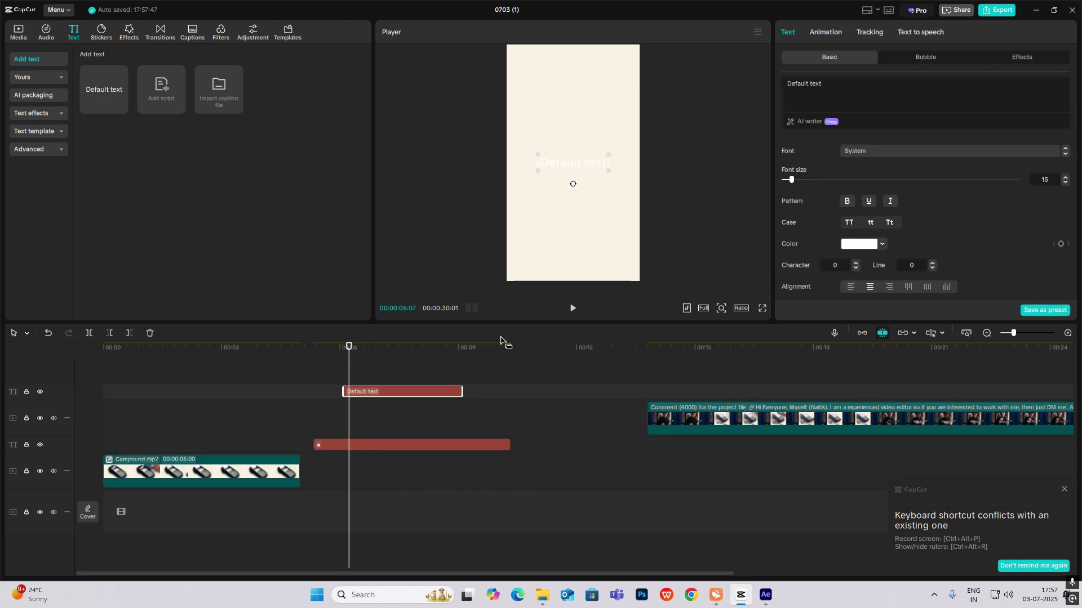
key(ctrl+a)
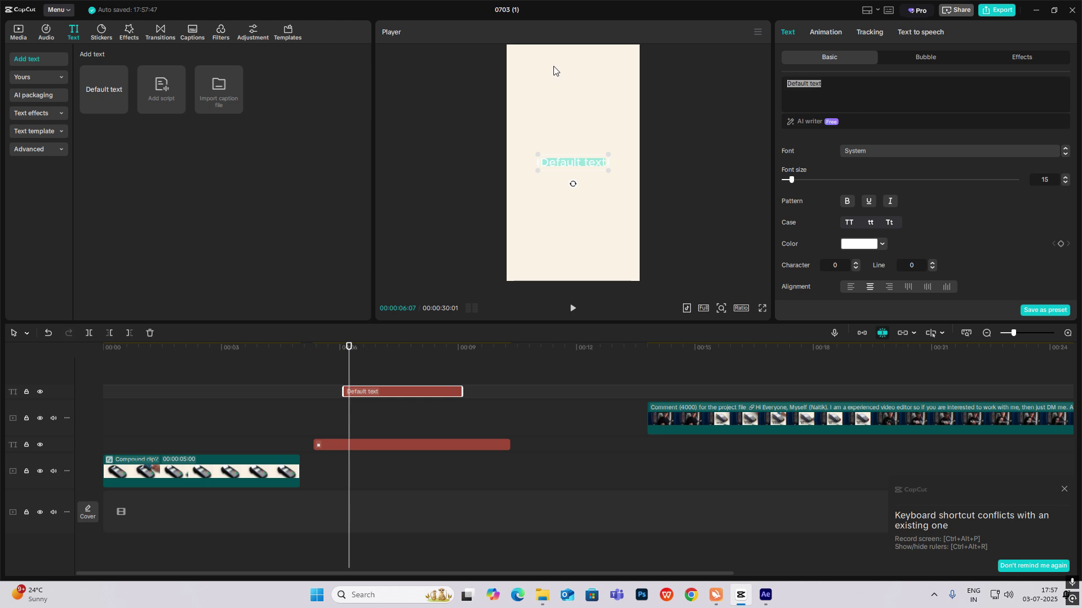
key(super+period)
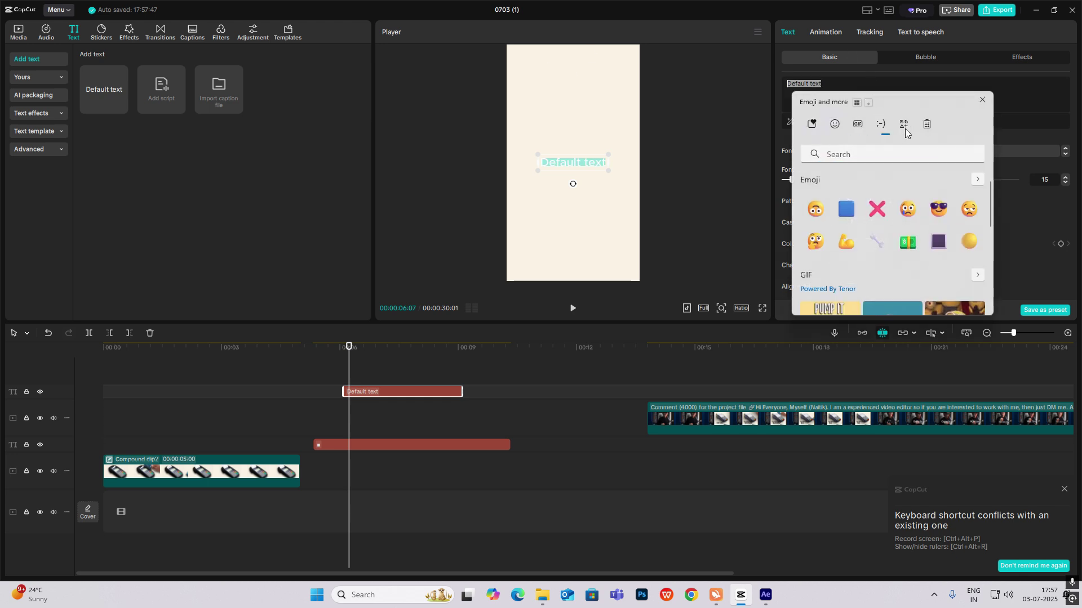
click(905, 126)
click(815, 191)
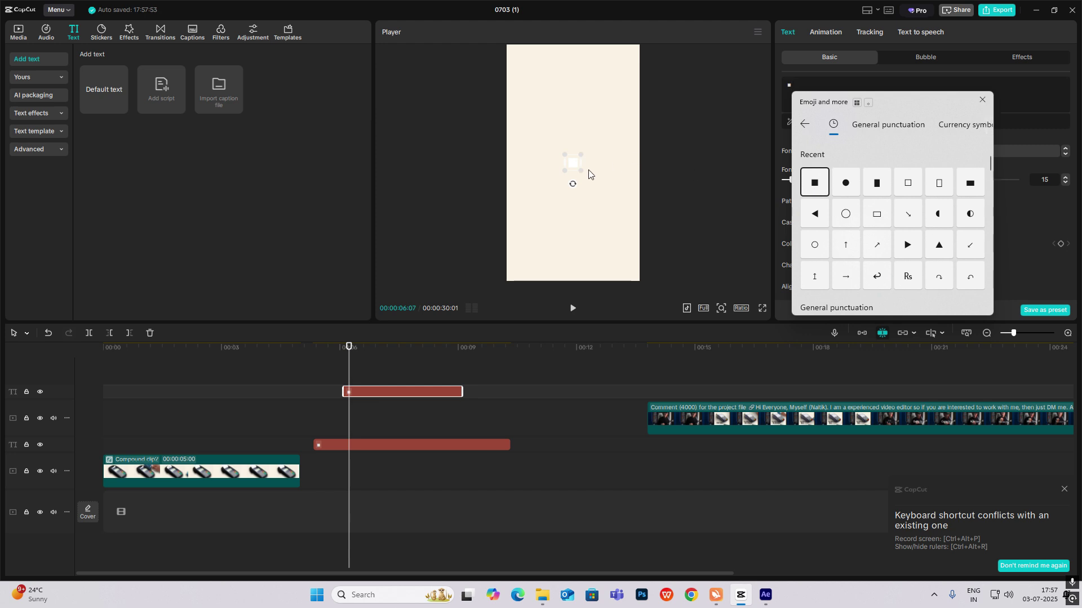
drag(581, 171, 651, 233)
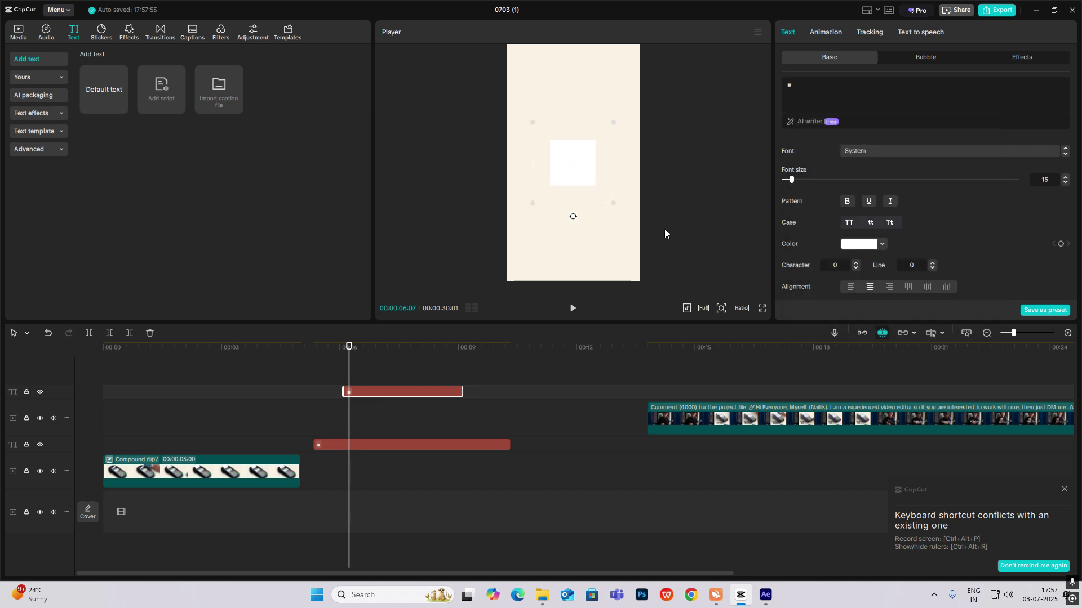
drag(792, 181, 802, 181)
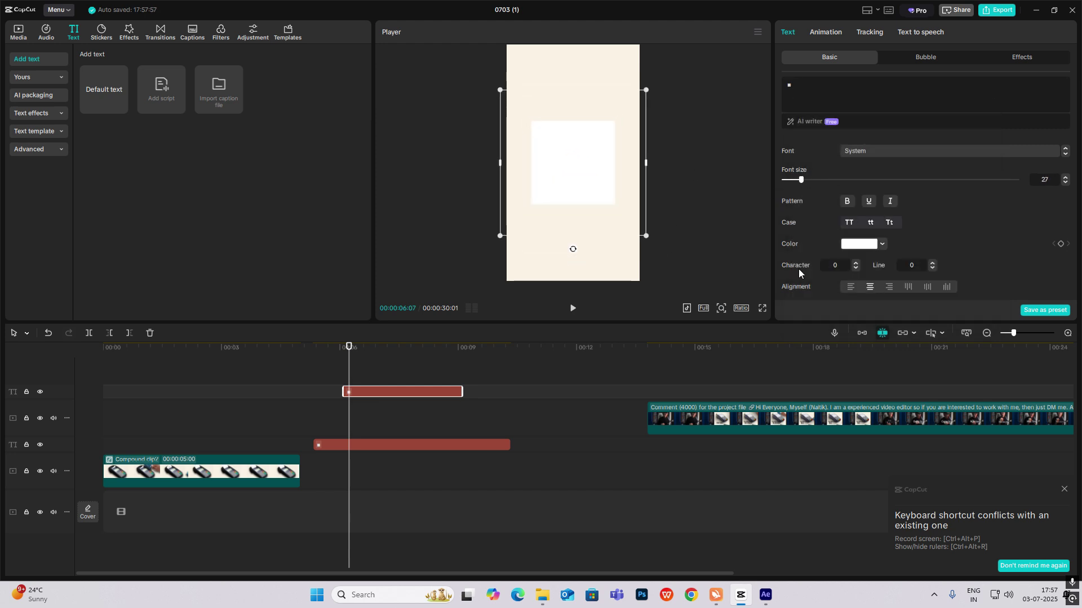
Move the reference video to start near 12 seconds and colour the square tan D8C7A6, sampled from its pocket-watch scene.
drag(721, 422, 643, 414)
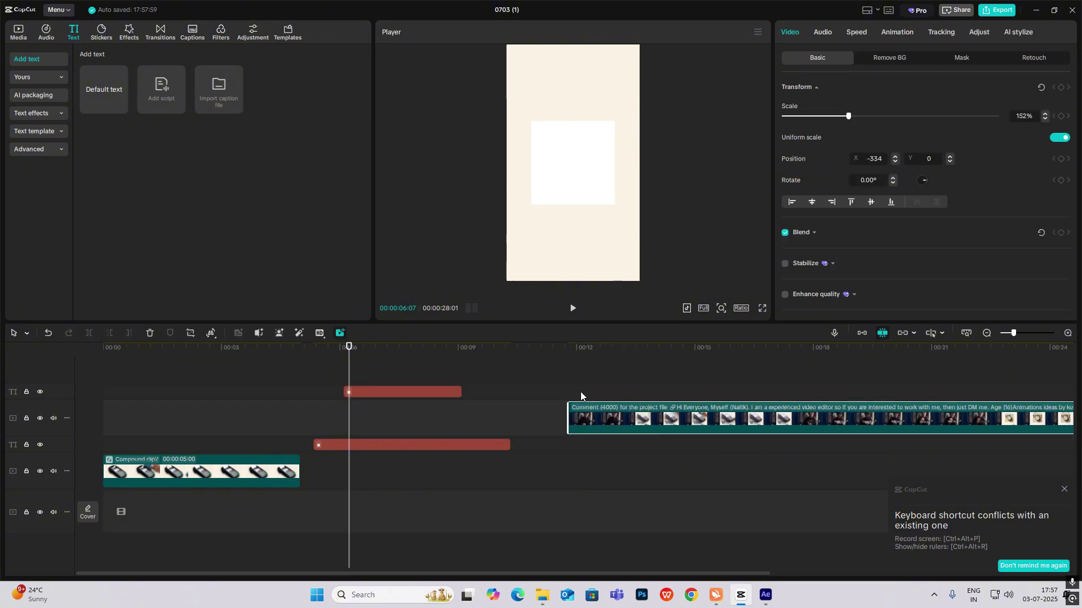
click(406, 392)
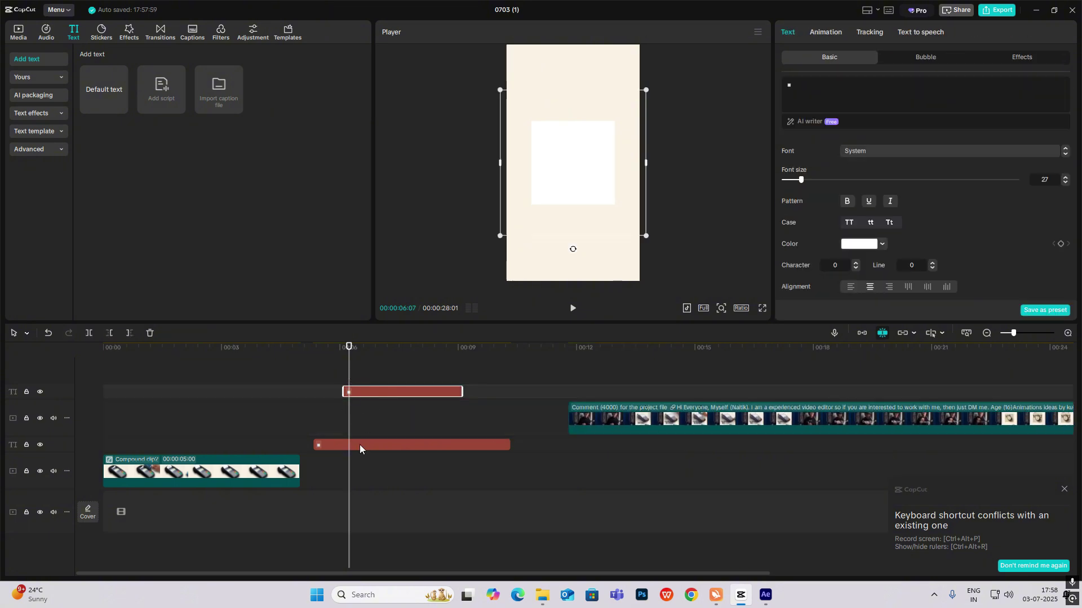
drag(366, 396, 364, 420)
drag(346, 376, 592, 396)
click(883, 244)
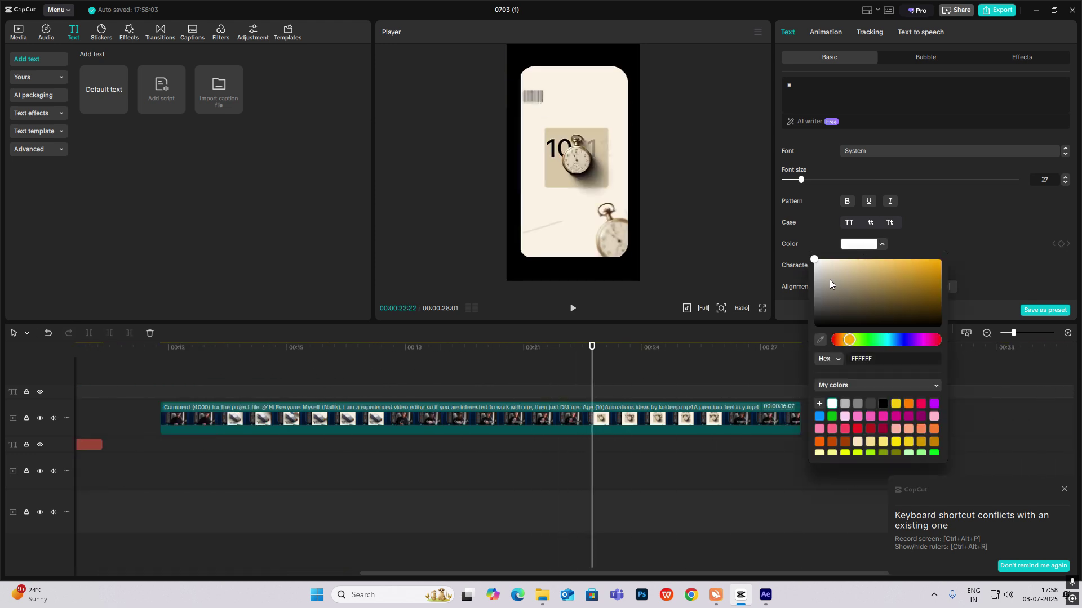
click(820, 339)
click(556, 172)
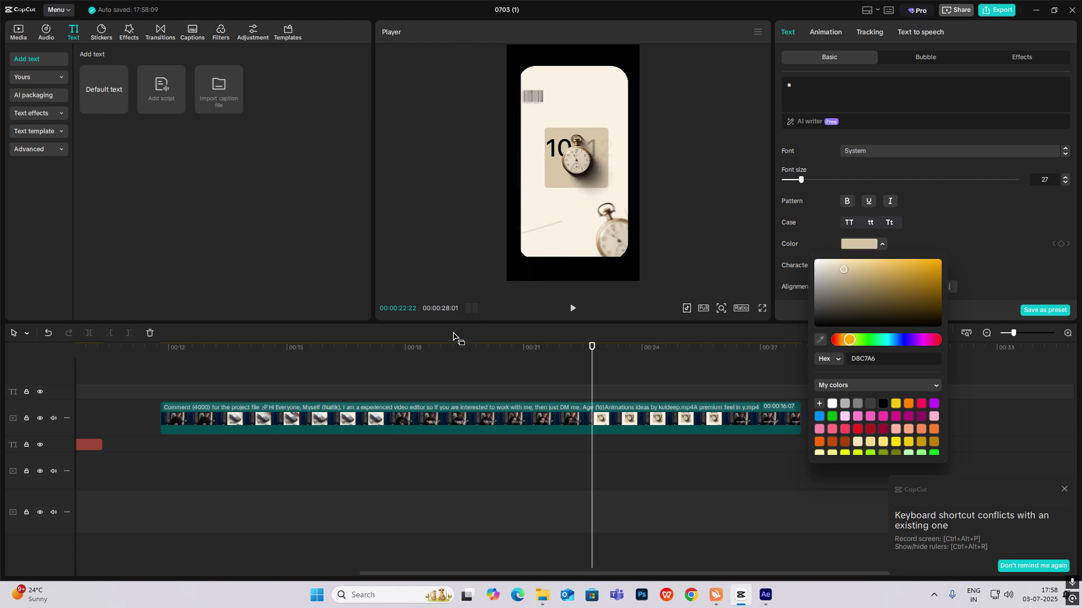
drag(450, 361, 363, 383)
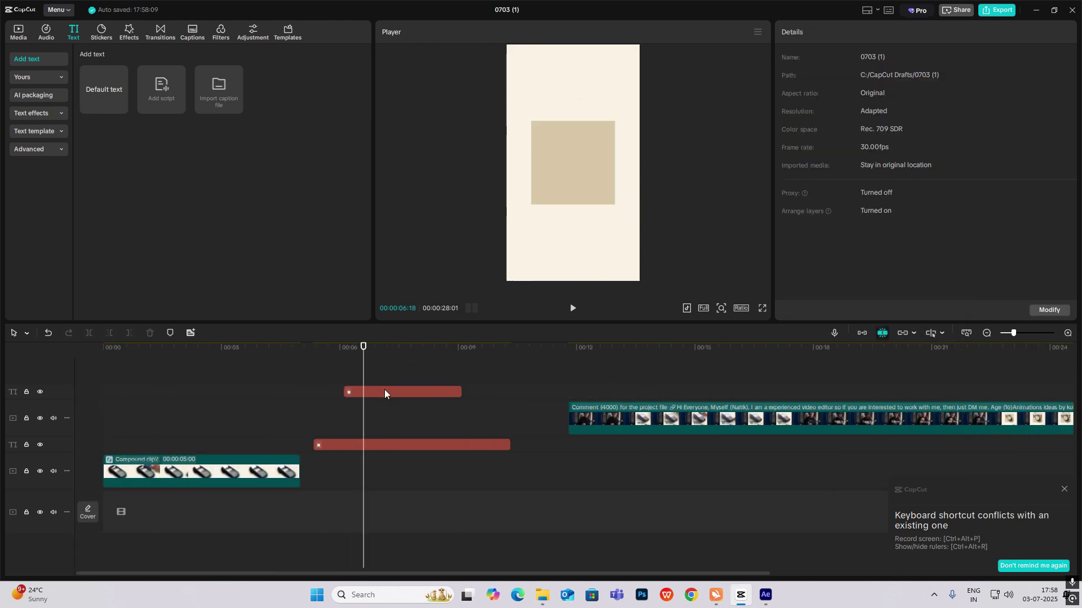
Add the antique compass image above the tan square at about six seconds and scale it to 52%.
click(384, 393)
click(19, 32)
drag(130, 242, 347, 379)
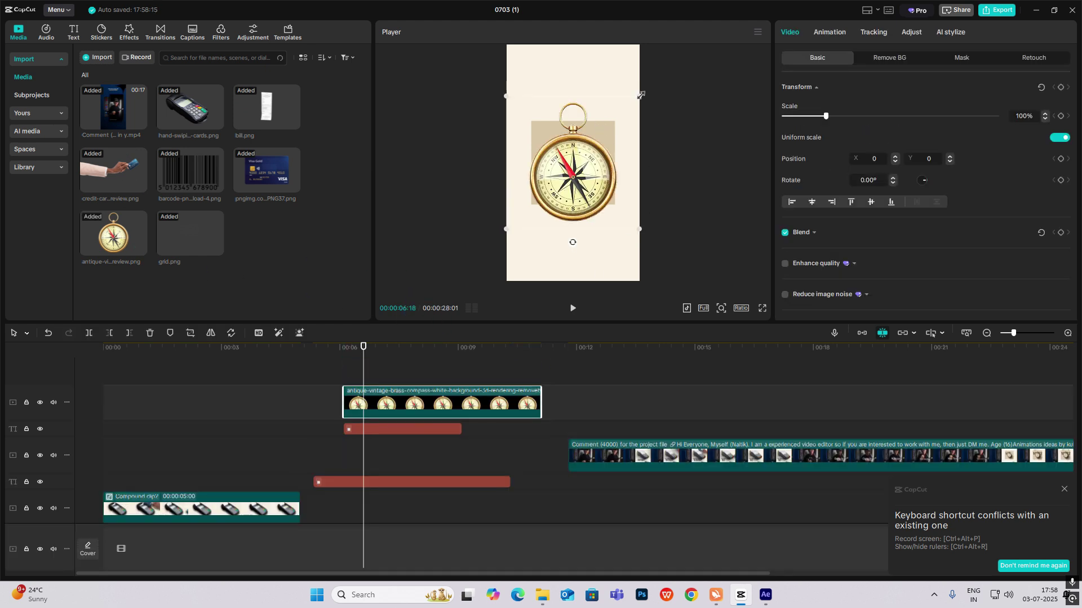
drag(641, 94, 608, 128)
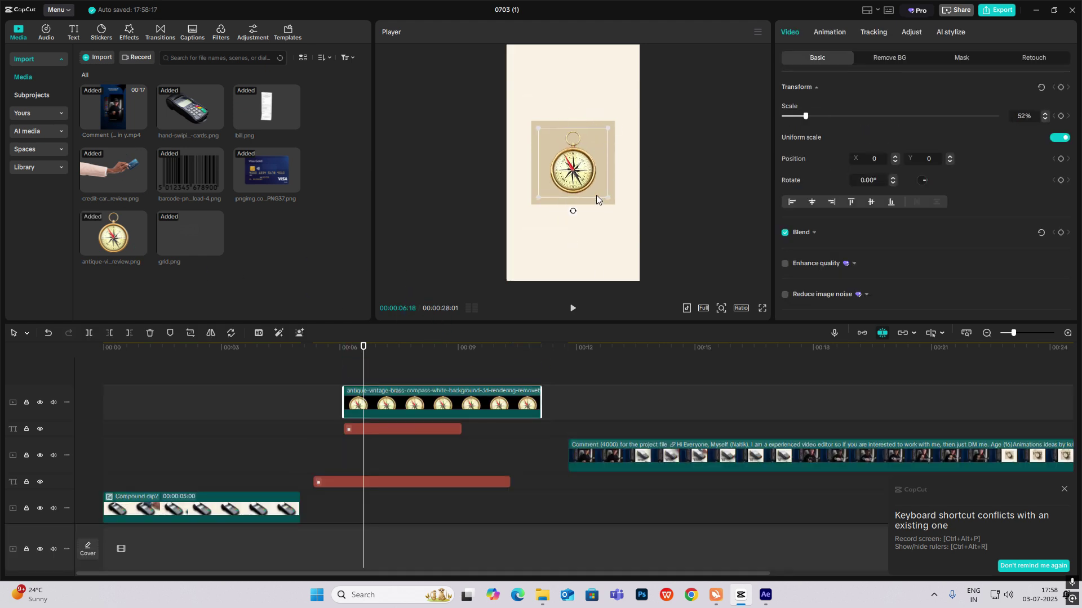
Align the tan square and compass clips with the start of the cream background clip and match the square's length to it.
drag(358, 430, 326, 431)
drag(431, 429, 466, 404)
click(514, 442)
click(304, 362)
drag(304, 365, 332, 360)
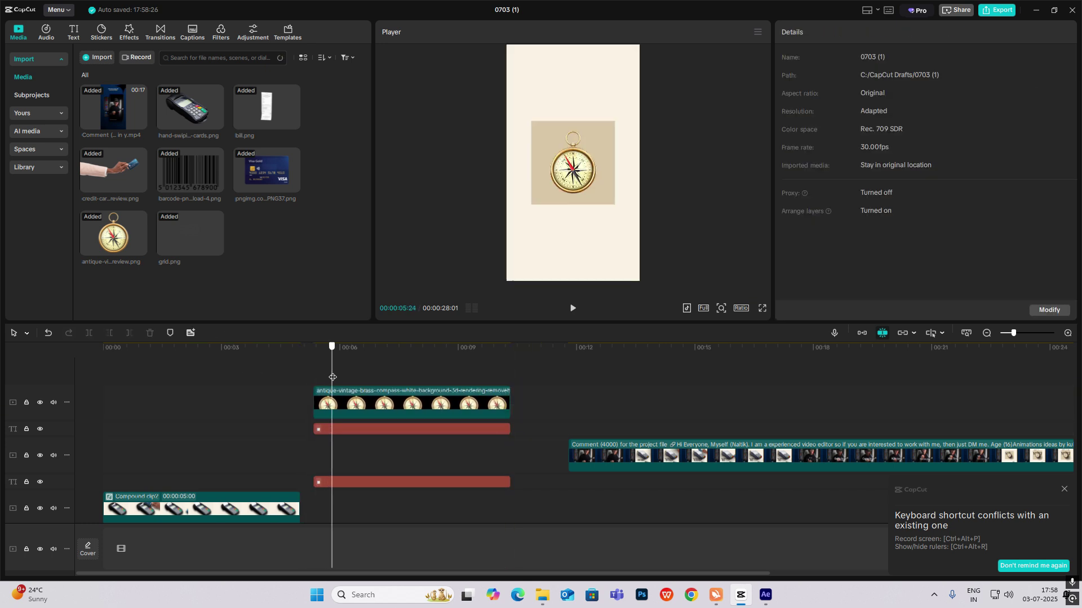
Add a text clip above the compass at the scene's start, reading 10 12, in dark grey 242424.
click(72, 37)
drag(103, 89, 314, 415)
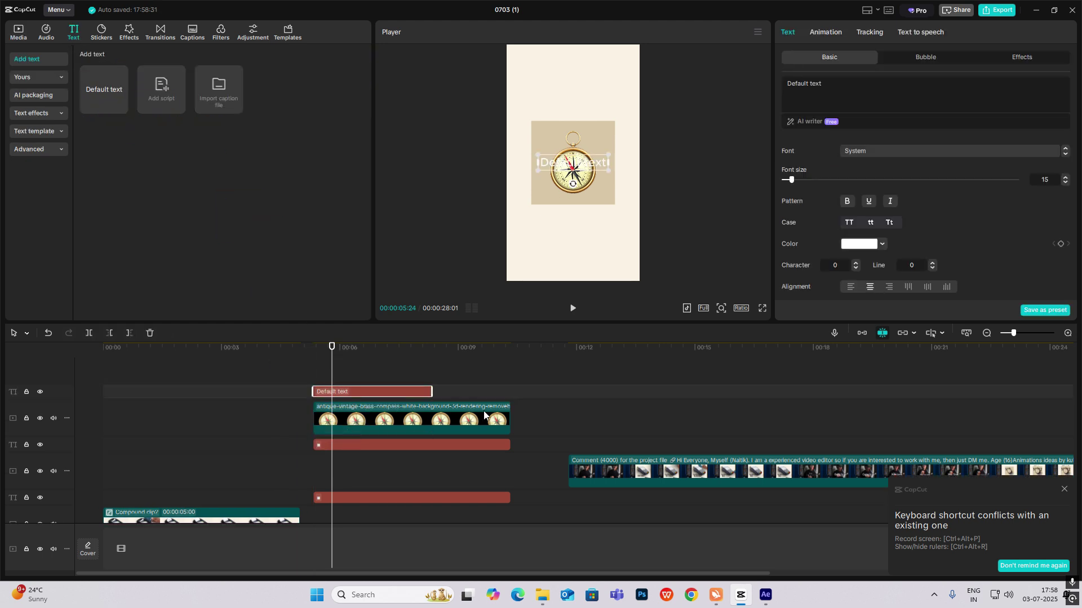
click(845, 98)
text(10 12)
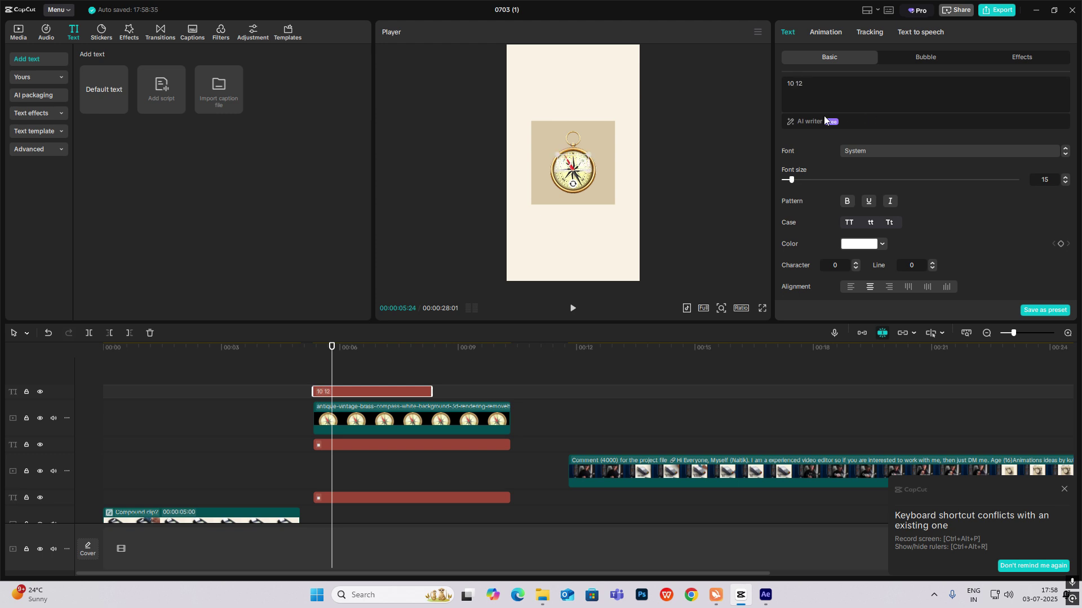
click(856, 248)
click(813, 314)
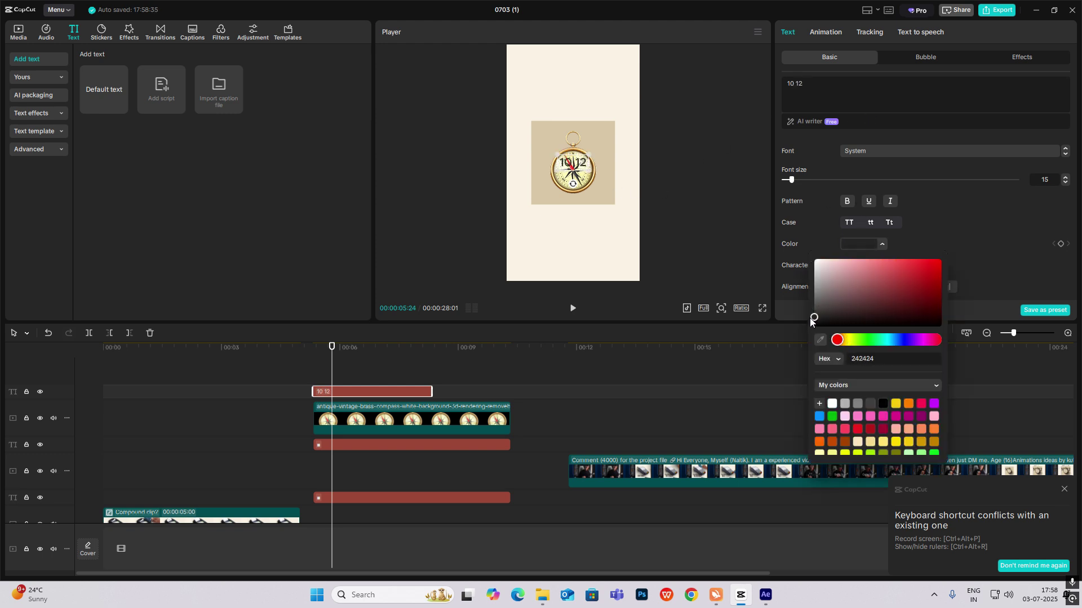
Set the 10 12 text to SFUIText-Medium in bold and enlarge it to span the tan square's width.
click(880, 151)
scroll(932, 204, up, 1)
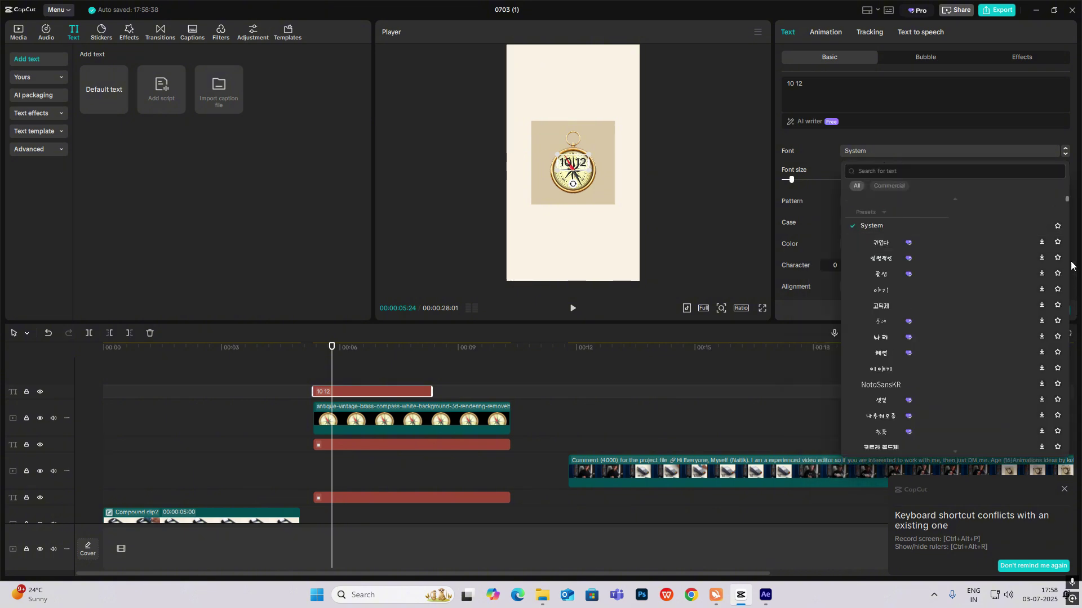
scroll(1067, 214, up, 3)
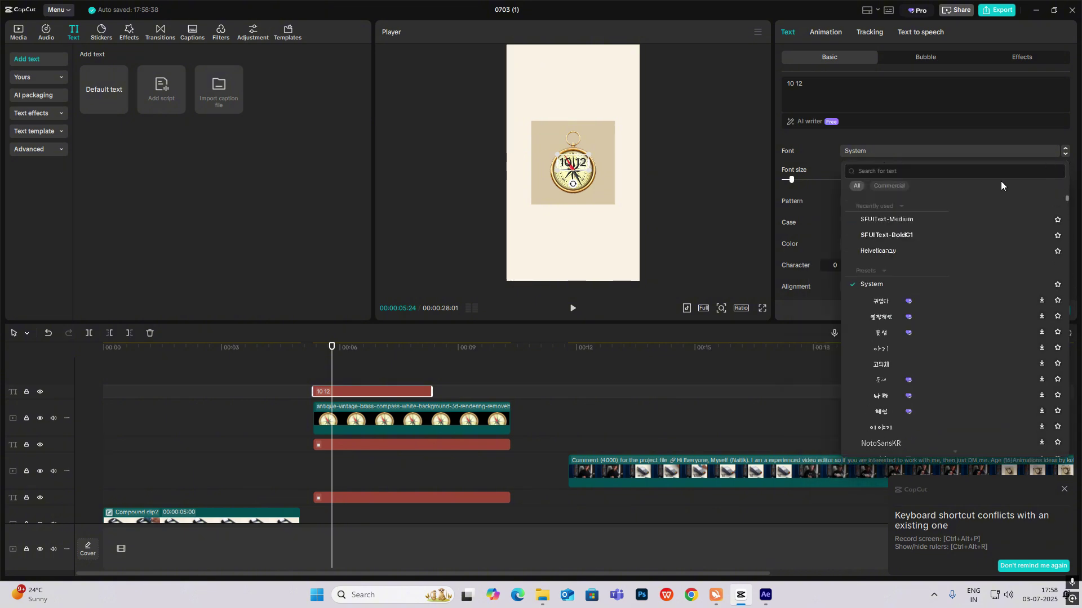
click(903, 219)
drag(591, 170, 631, 213)
click(848, 202)
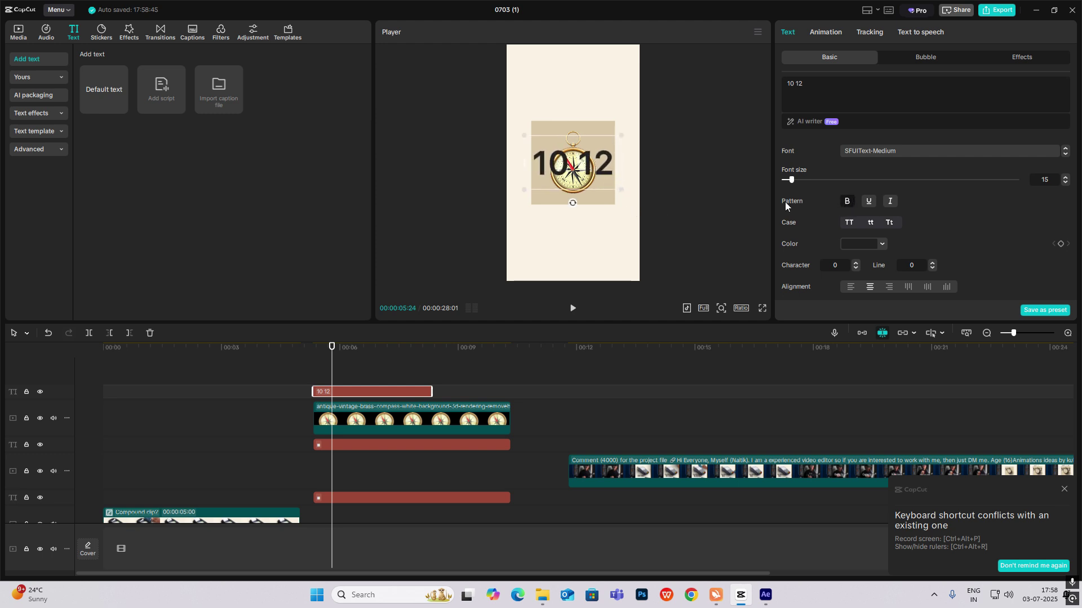
Place the 10 12 text behind the compass near the square's upper edge and extend its clip to the scene's full length.
drag(369, 393, 362, 442)
drag(597, 167, 596, 143)
click(727, 139)
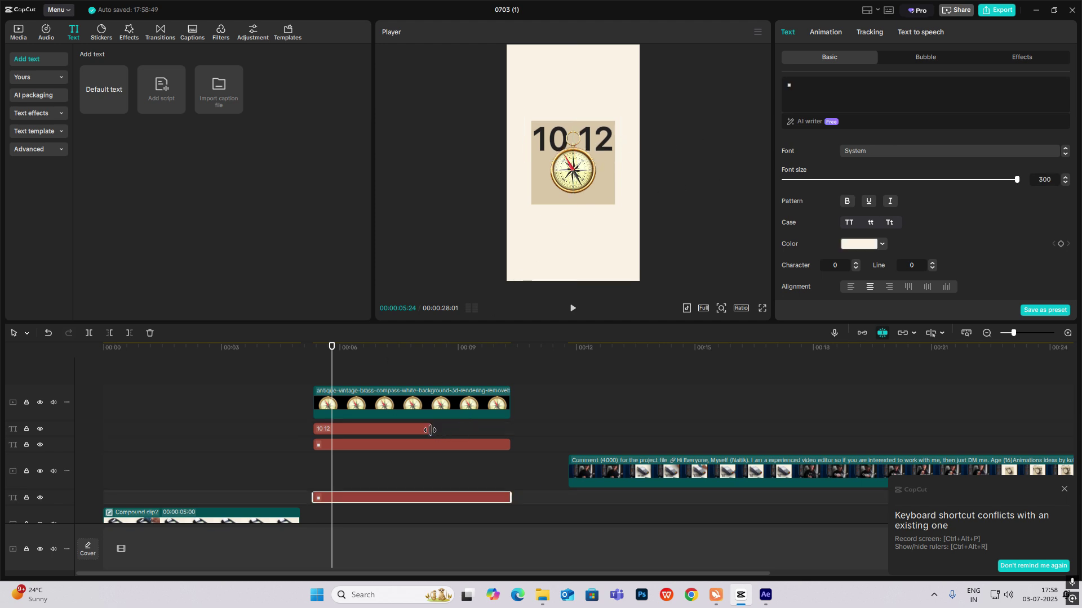
drag(430, 430, 510, 430)
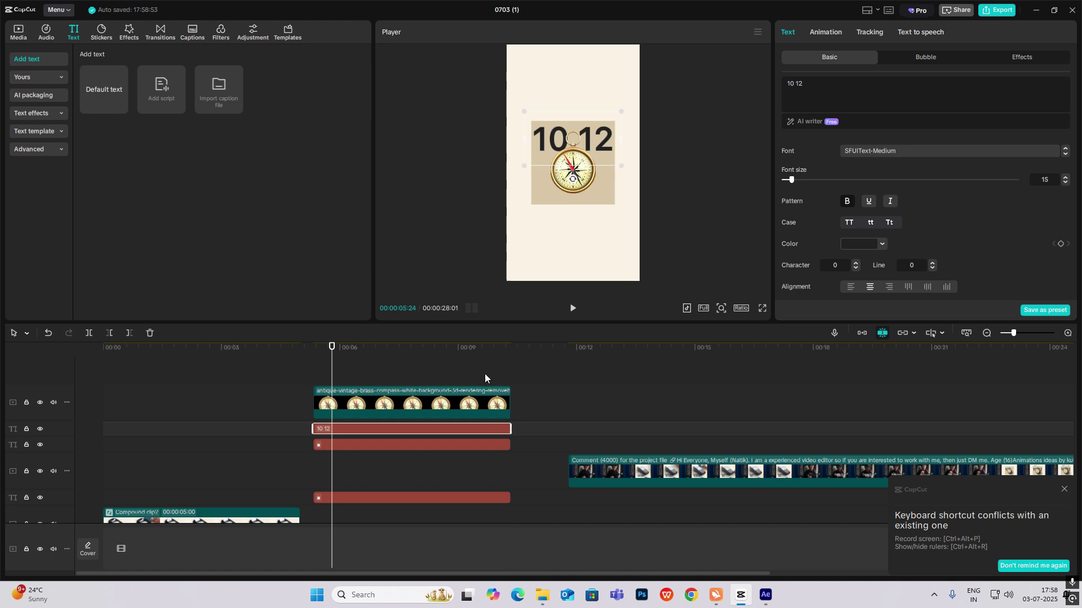
Duplicate the compass beneath the original, blacken the copy with Curves, offset it slightly and blur it into a drop shadow.
drag(406, 398, 399, 437)
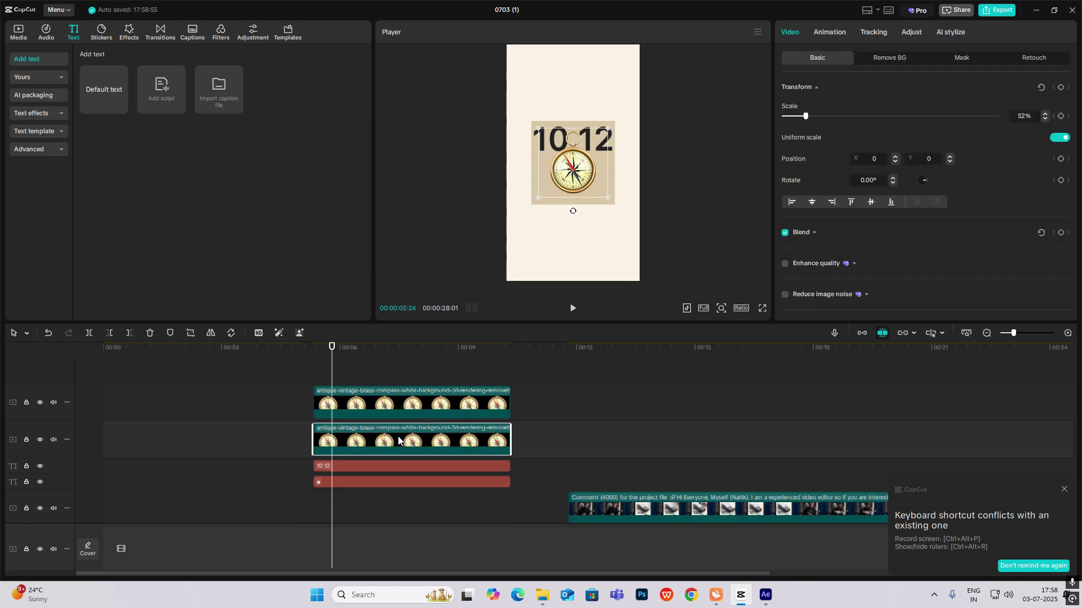
click(913, 33)
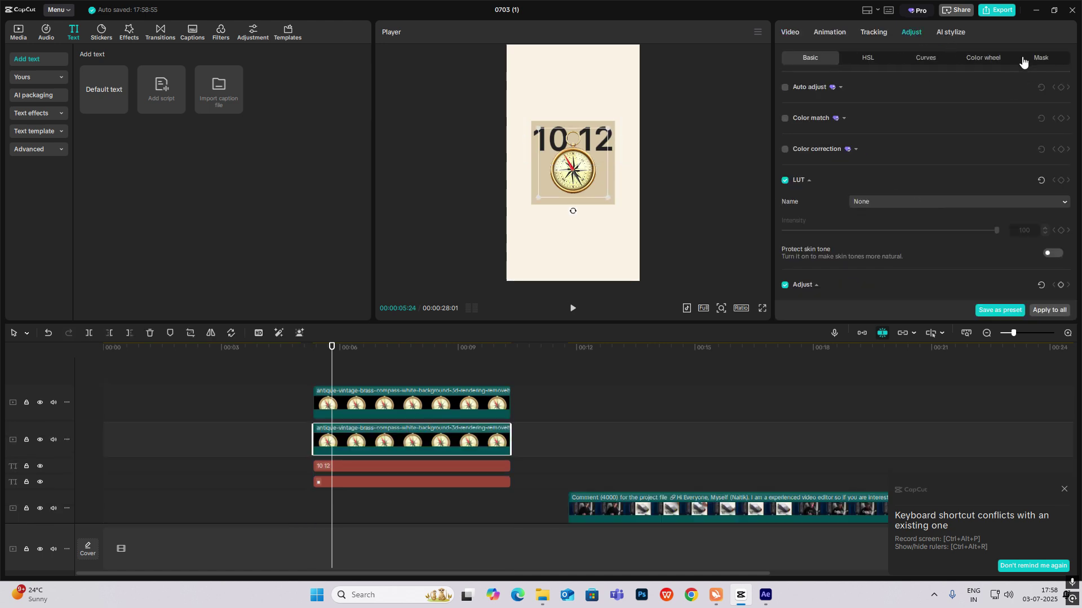
click(920, 59)
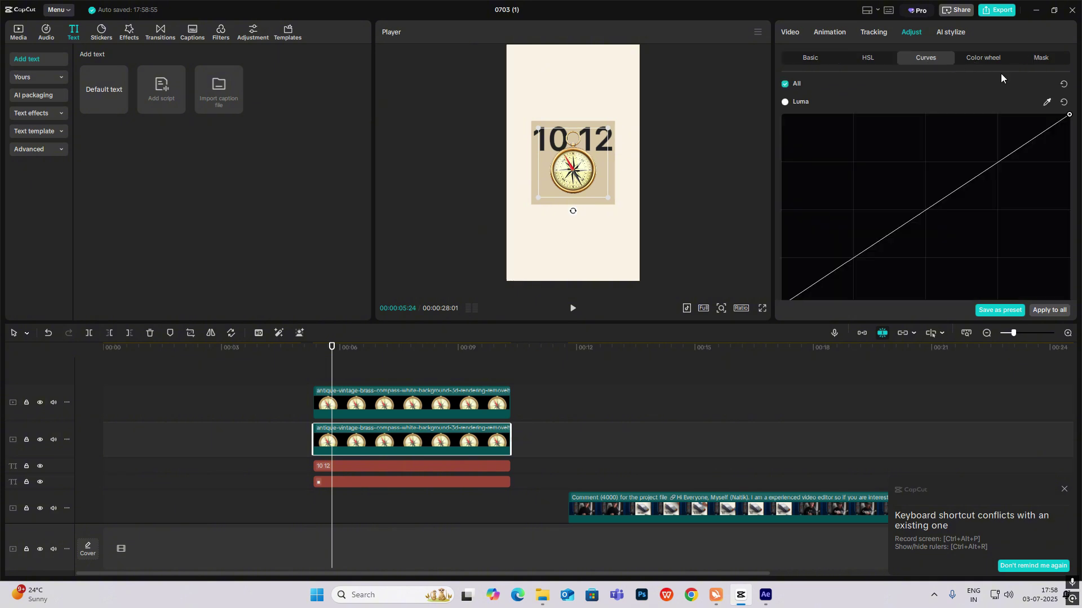
scroll(985, 242, down, 3)
scroll(985, 242, down, 5)
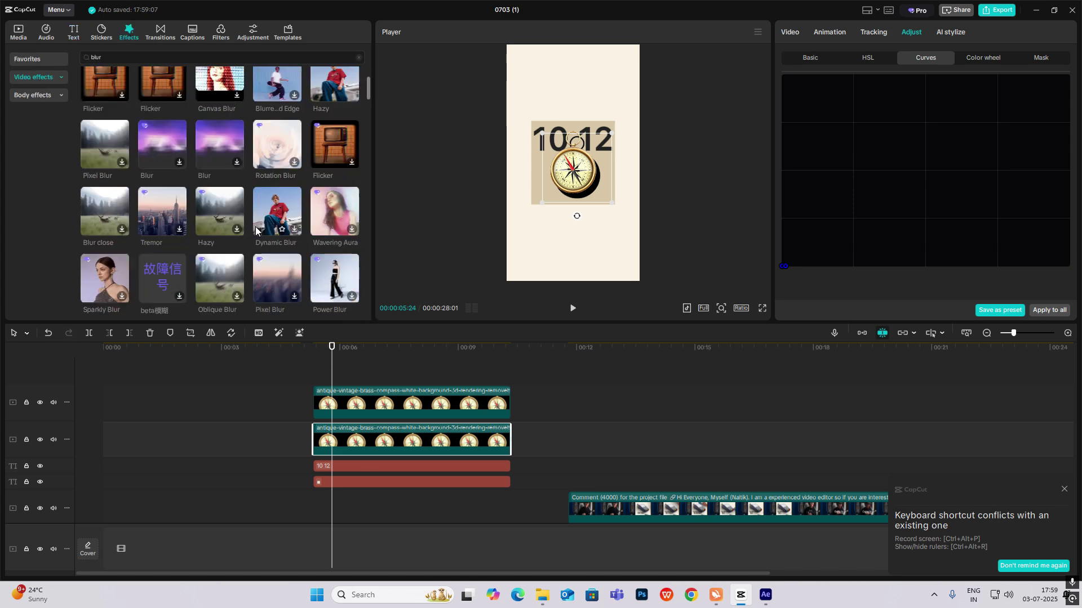
click(565, 243)
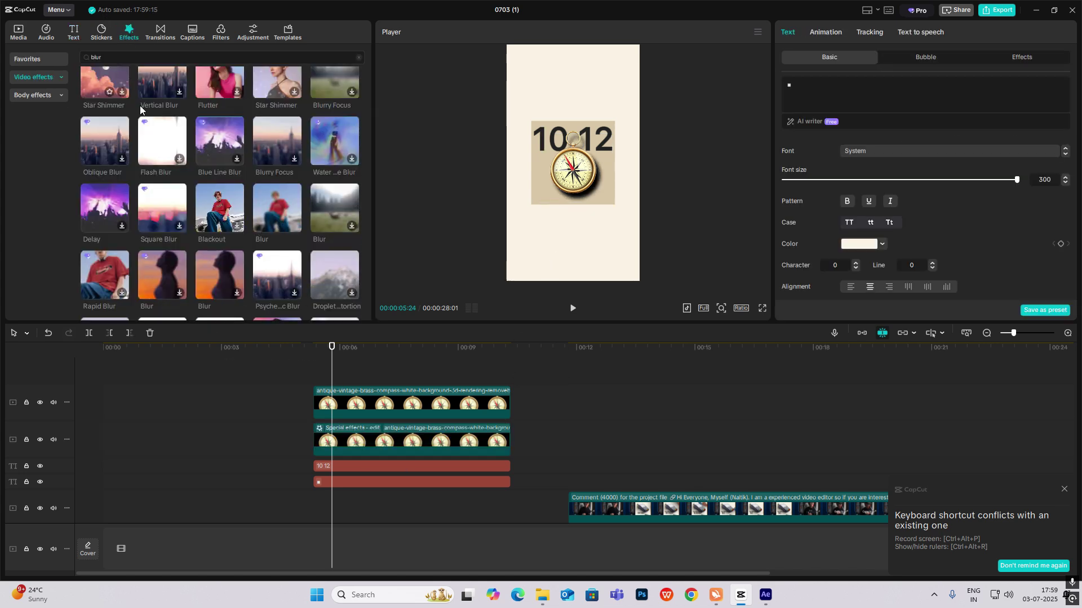
Add another copy of the compass on the uppermost track, tilted and partly cropped in the frame's lower-right corner.
click(347, 439)
drag(347, 438, 452, 349)
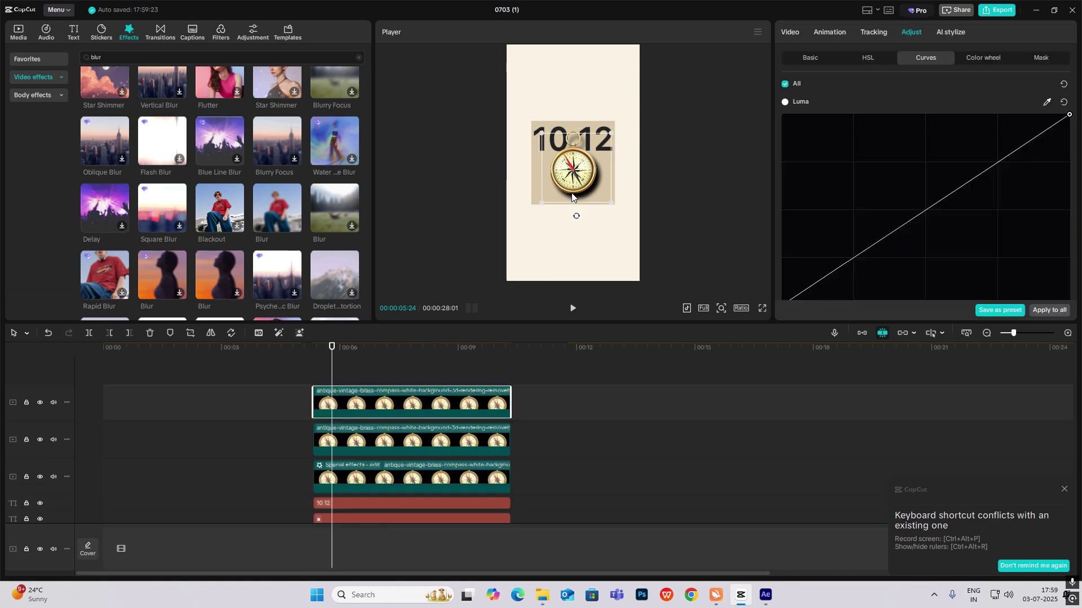
drag(571, 193, 628, 285)
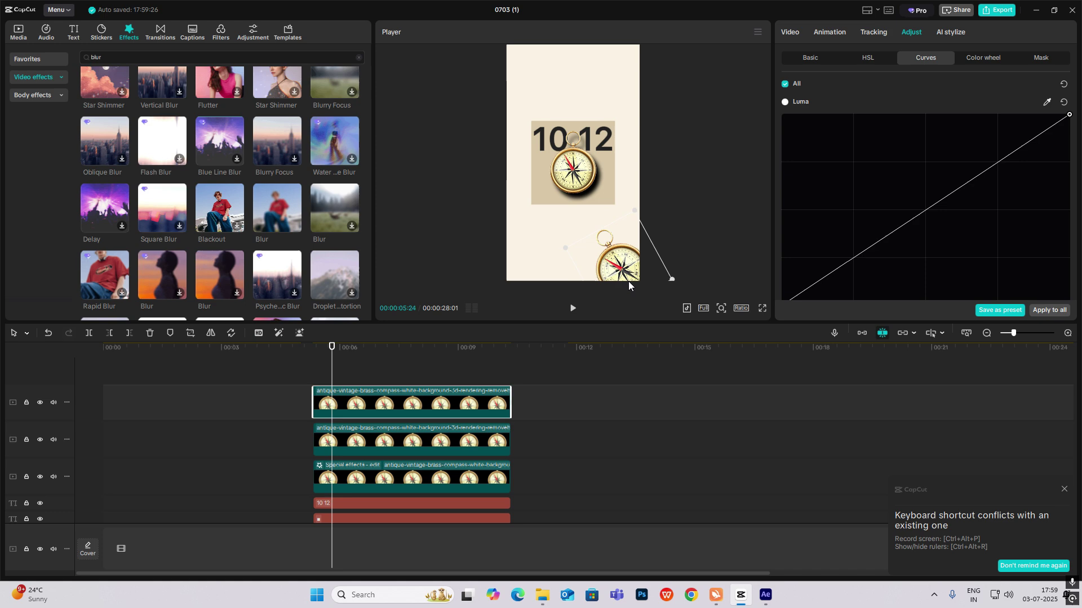
click(688, 219)
Apply the Blur effect to the corner compass and set its strength to 19.
drag(284, 215, 370, 402)
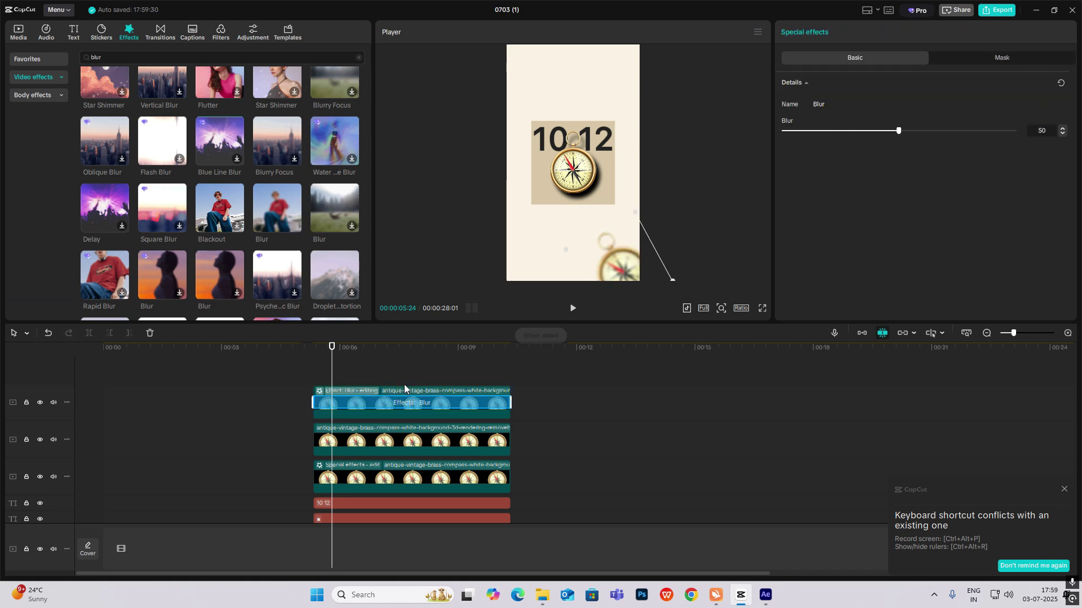
drag(867, 138, 834, 151)
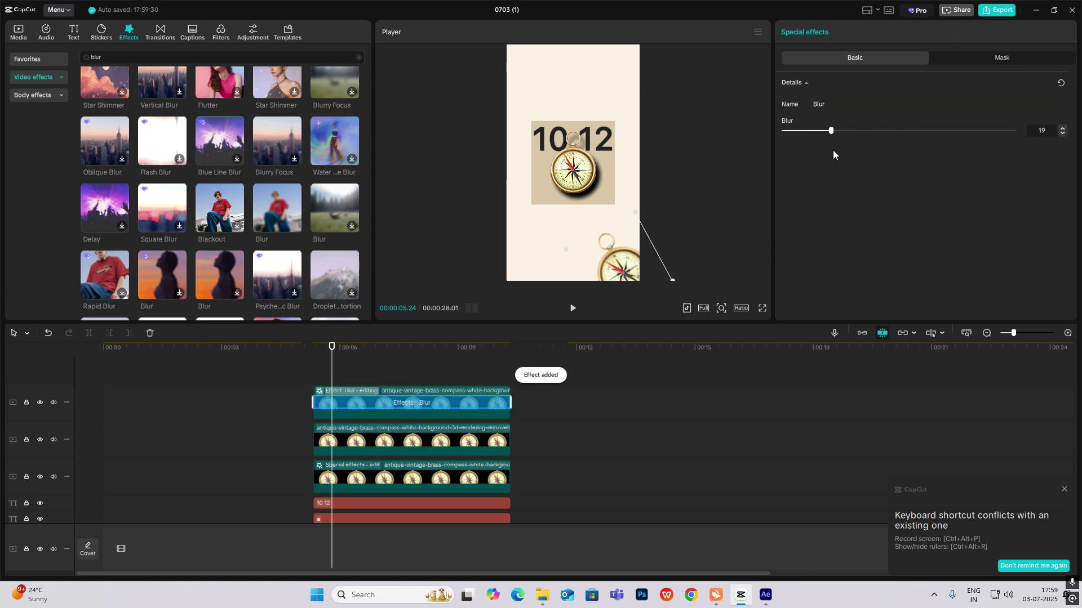
click(720, 158)
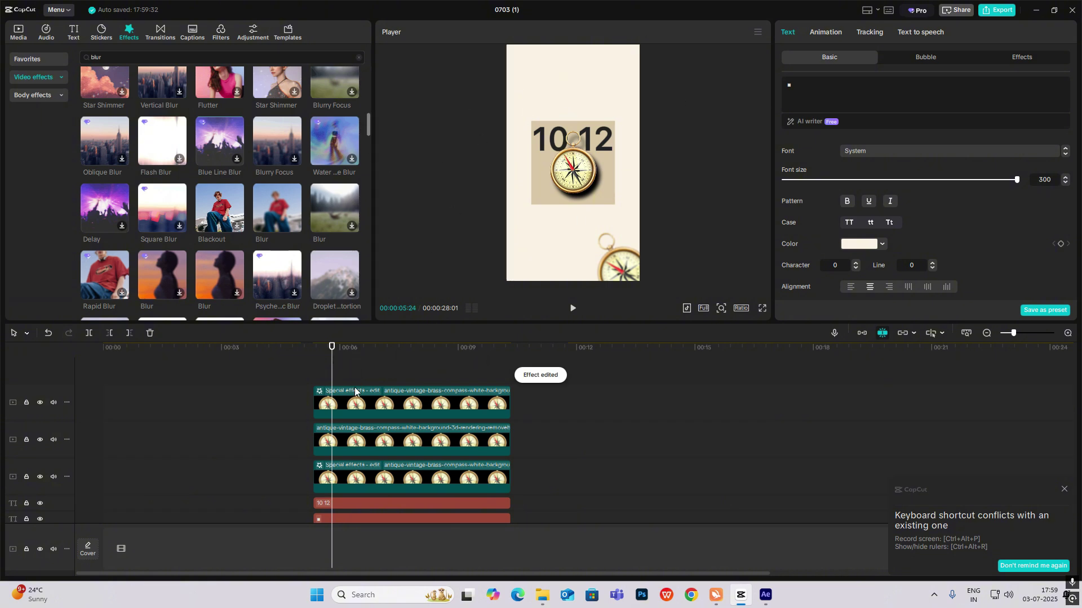
Copy the barcode clip from inside the payment-terminal compound clip.
scroll(178, 183, up, 10)
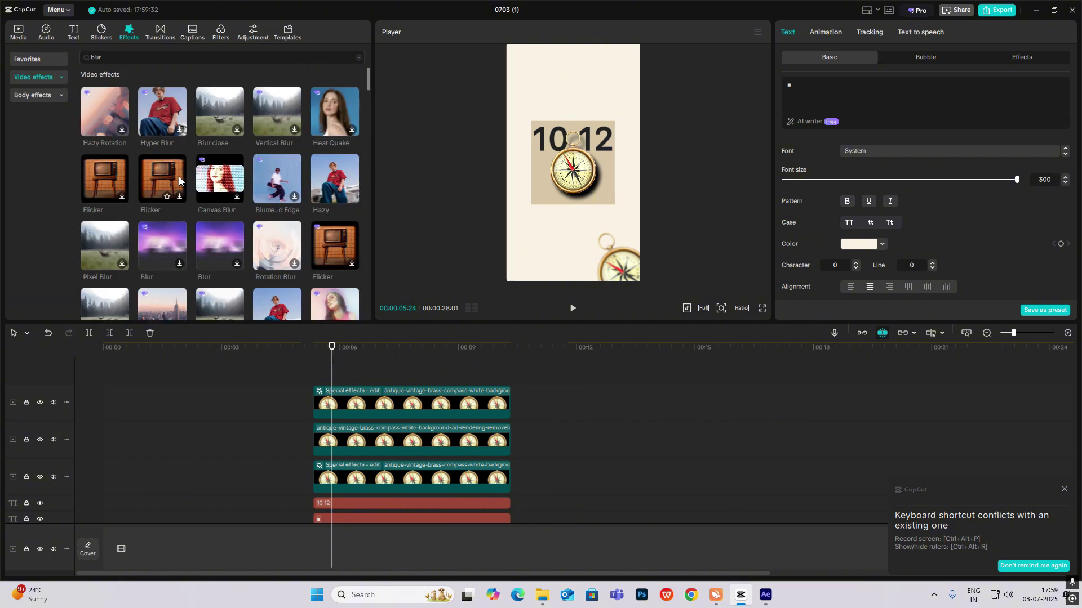
scroll(353, 394, down, 3)
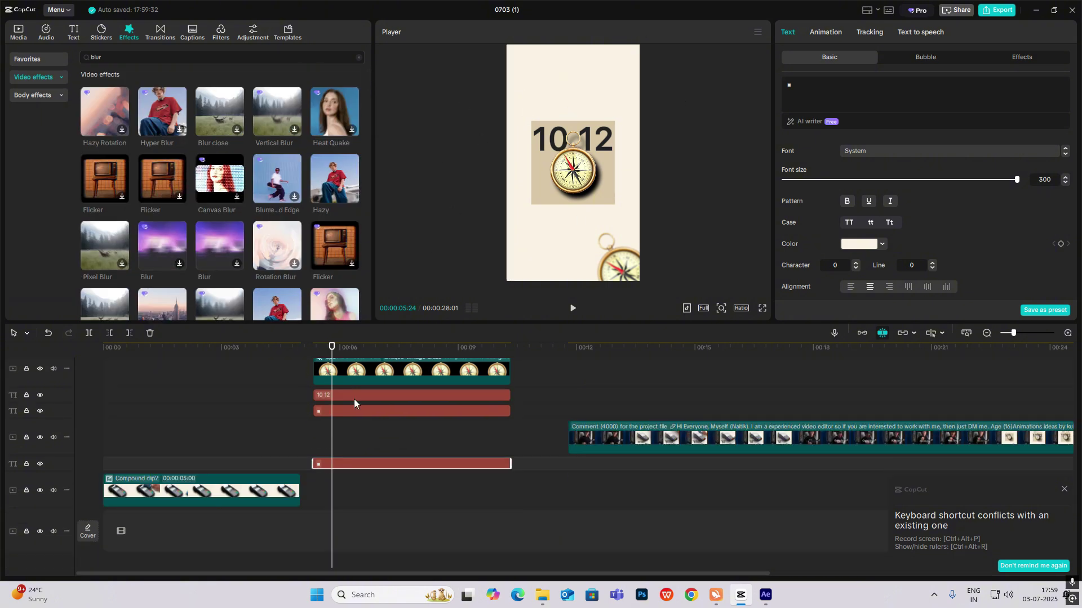
double_click(158, 479)
scroll(197, 453, up, 5)
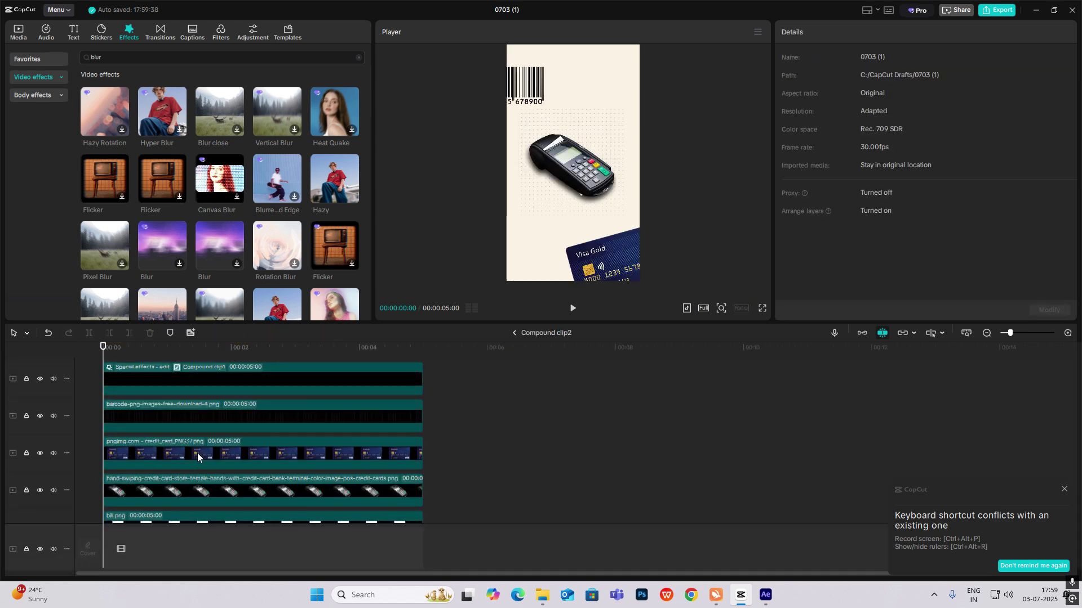
scroll(191, 451, up, 1)
click(172, 441)
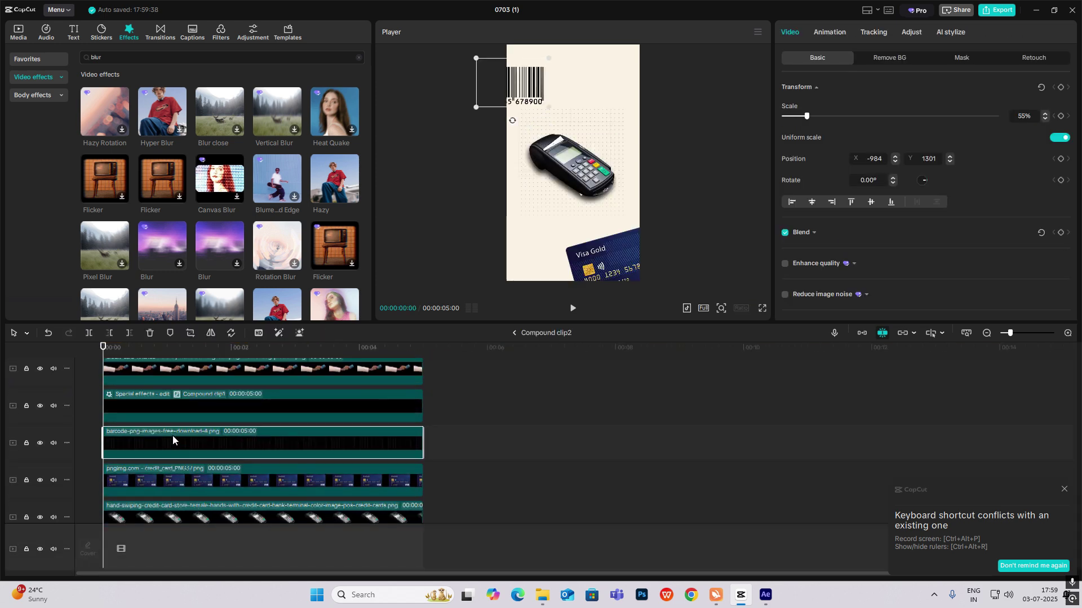
Return to the main timeline and paste the barcode above the compass clips at the start of the compass scene.
click(512, 333)
scroll(366, 445, up, 3)
click(310, 365)
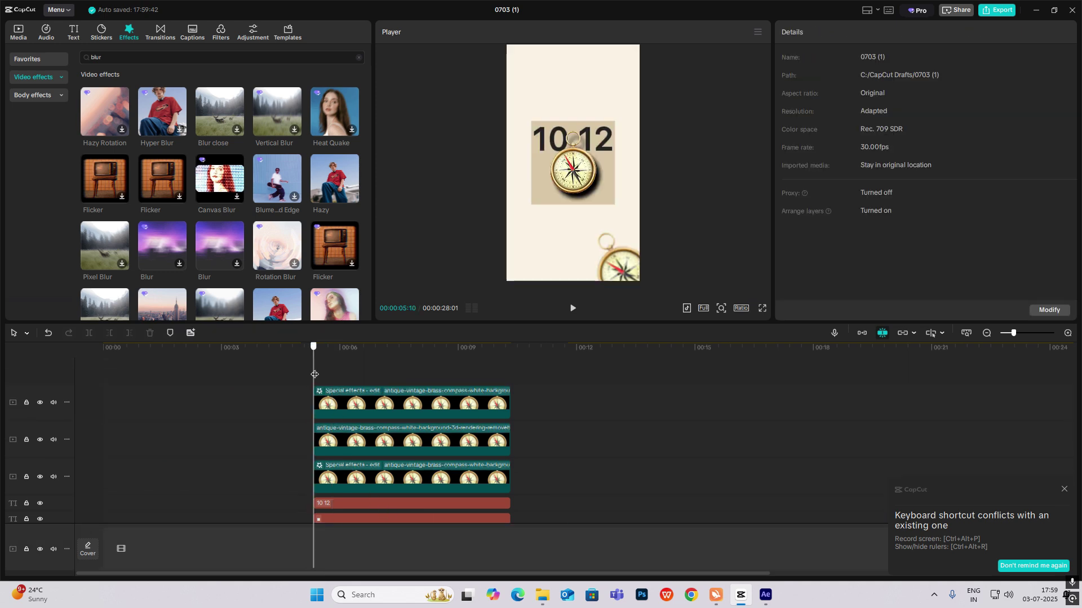
scroll(315, 374, up, 1)
click(526, 93)
click(589, 219)
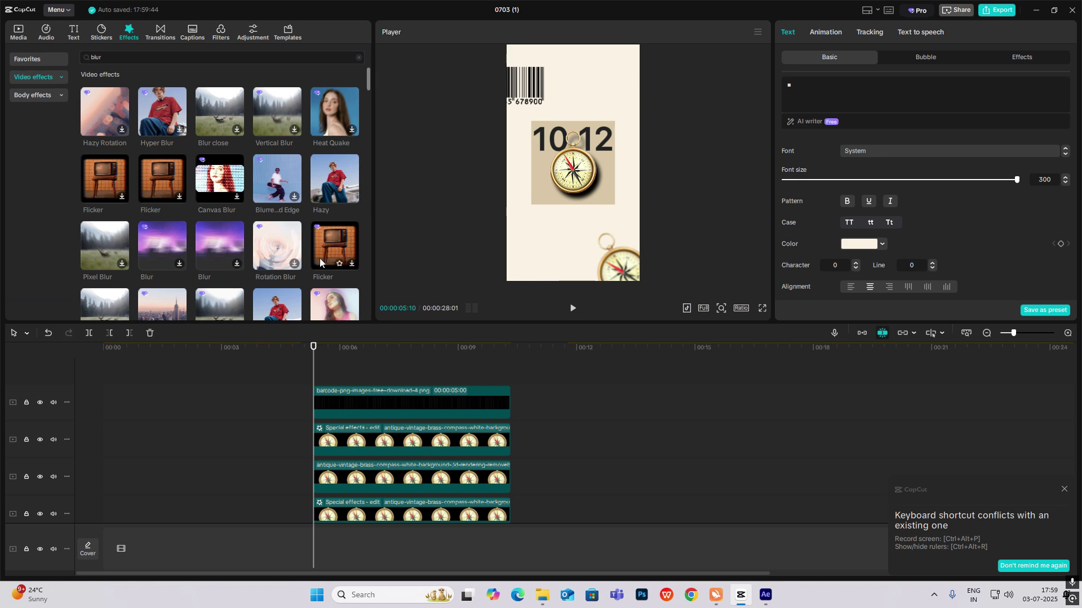
Copy the Hazy effect from inside the payment-terminal compound clip and paste it over the start of the compass scene.
scroll(259, 420, down, 4)
double_click(158, 466)
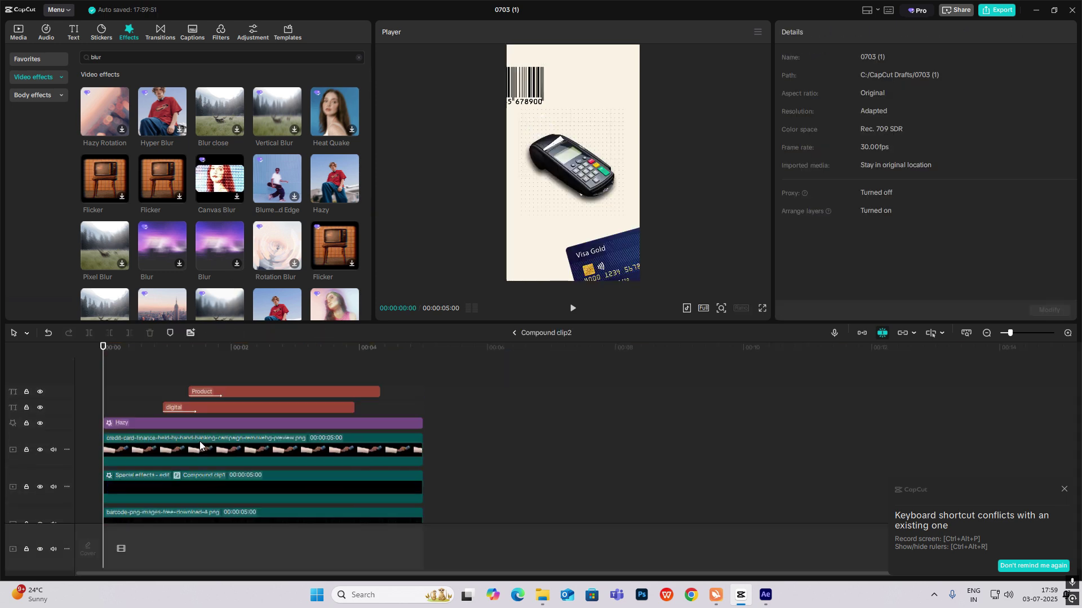
click(187, 424)
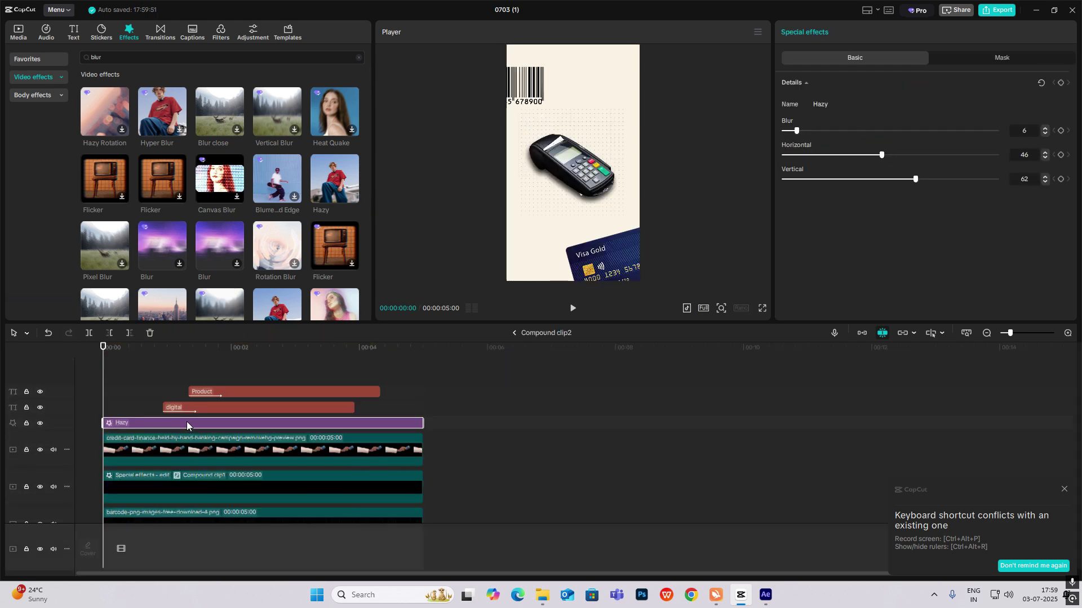
click(514, 333)
scroll(338, 383, up, 2)
click(305, 382)
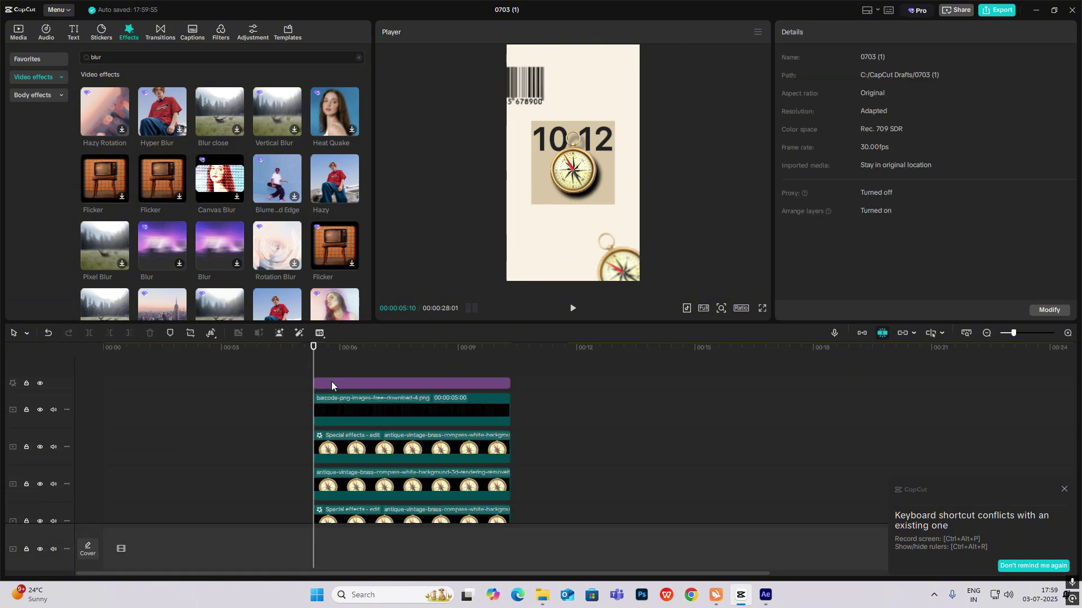
click(332, 383)
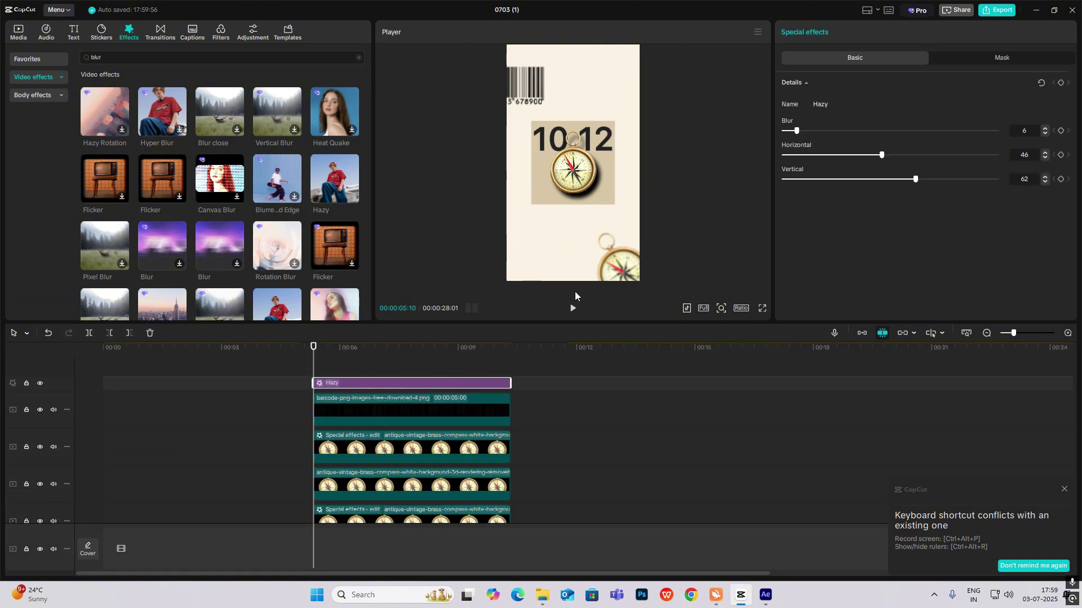
Dismiss the shortcut-conflict notice and compare the reference video's pocket-watch scene with the compass scene.
click(1064, 489)
scroll(889, 451, down, 4)
drag(889, 451, 792, 466)
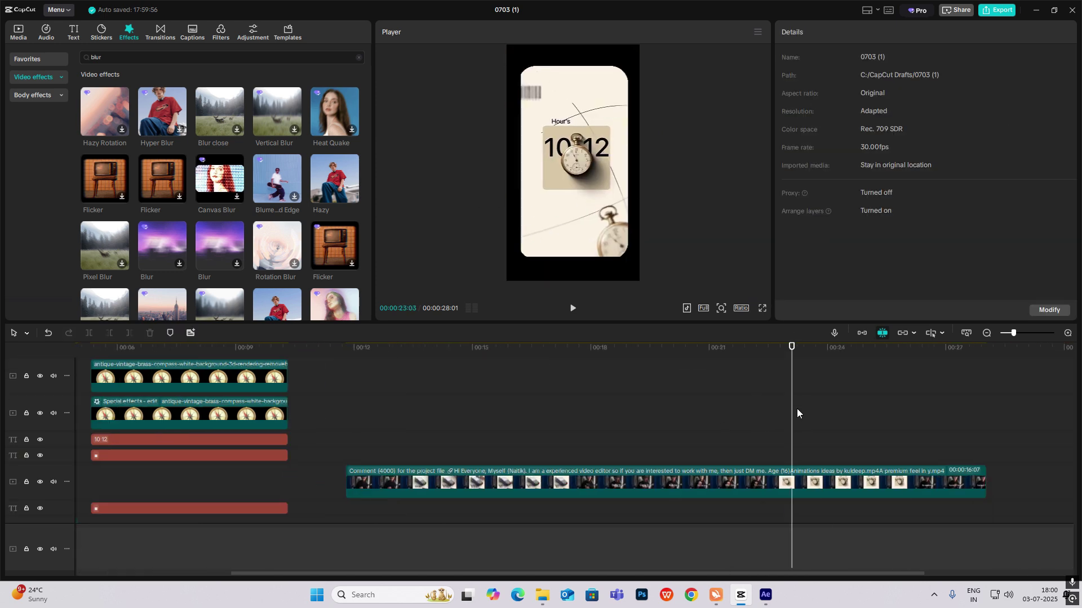
drag(796, 415, 334, 418)
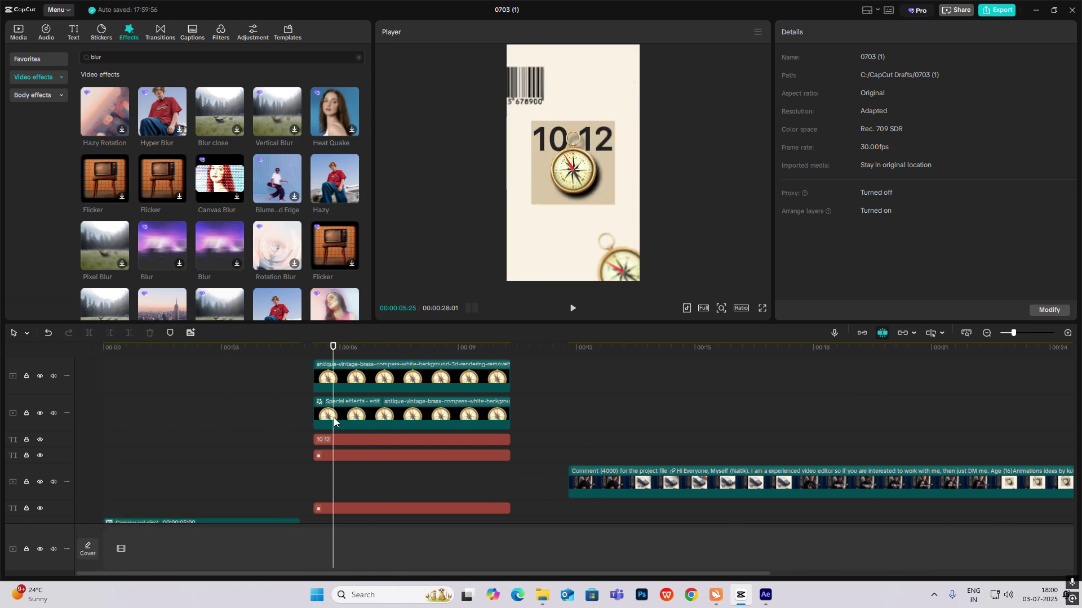
Switch to Chrome and search Google Images for "wavy lines png".
click(694, 595)
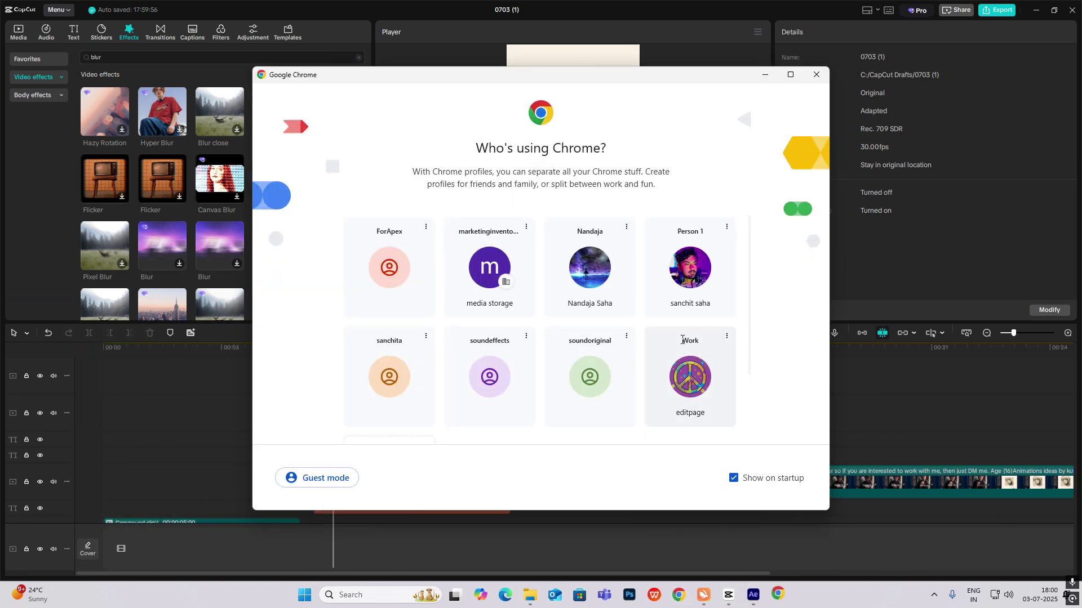
click(674, 292)
click(454, 304)
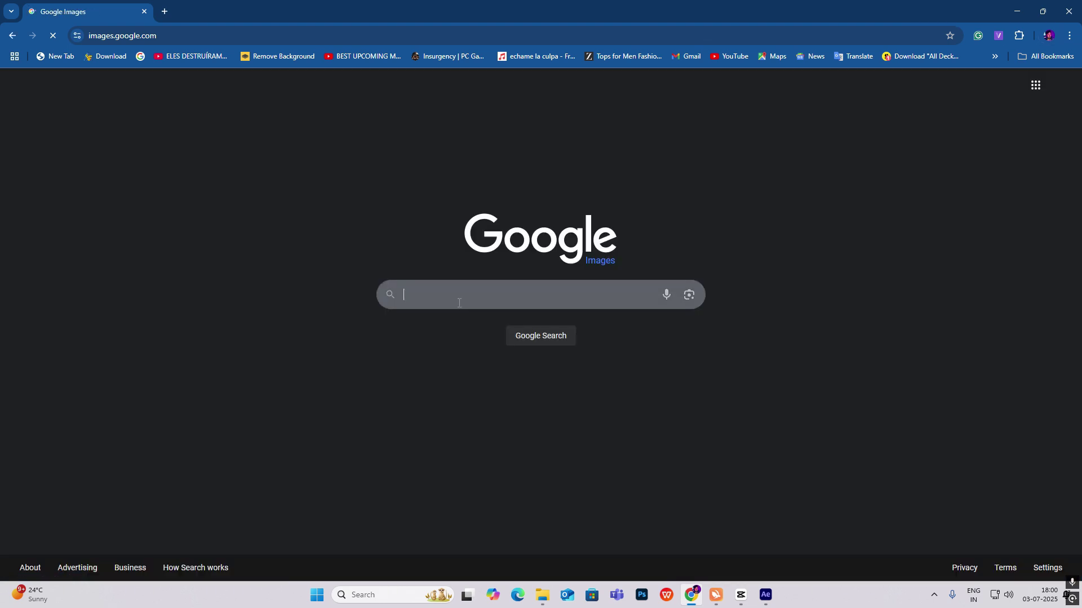
click(459, 303)
text(wavy )
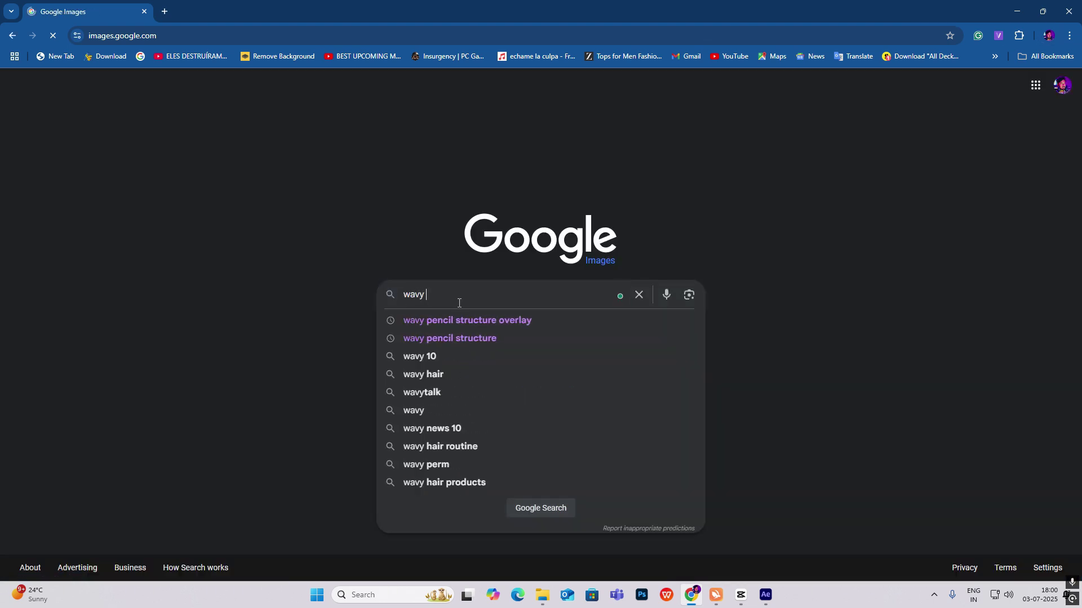
text(lines)
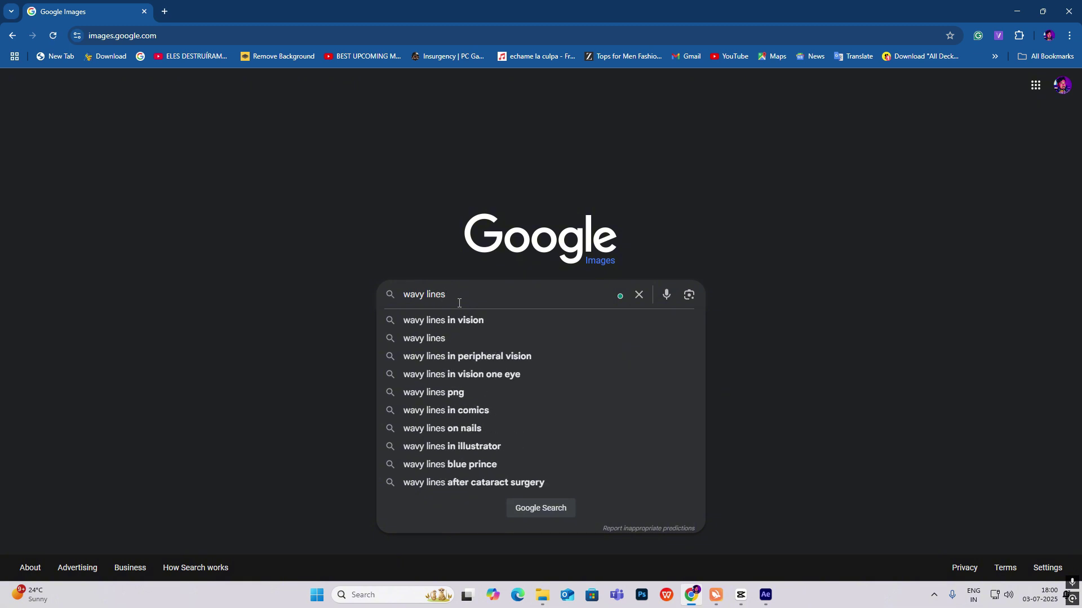
text( png)
key(Return)
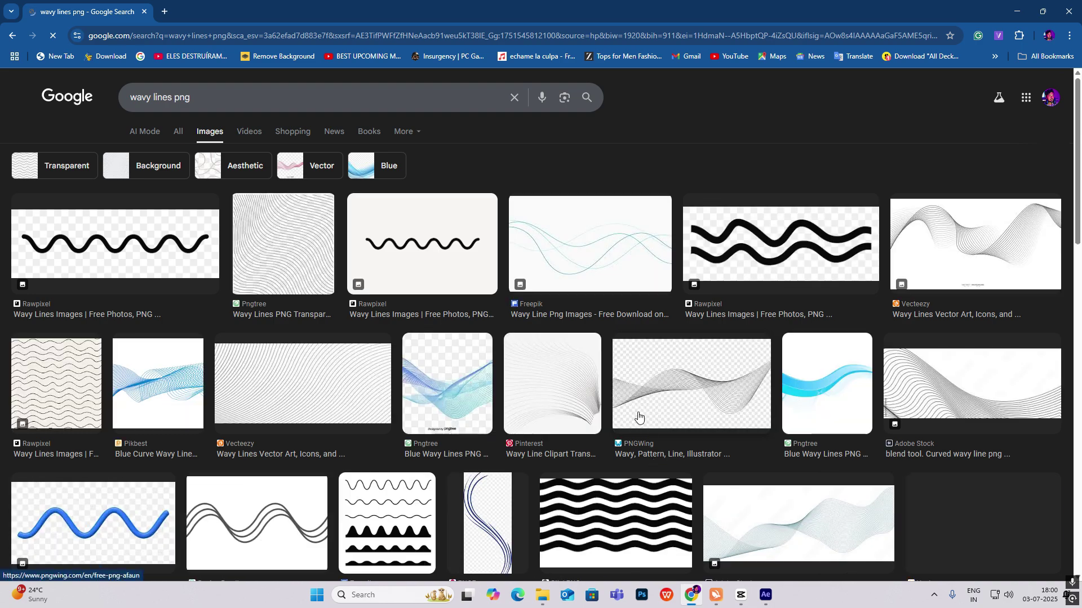
Find the Pngtree image of thin, crossing wavy lines in the results and save it as a JPG in Downloads.
scroll(638, 416, down, 5)
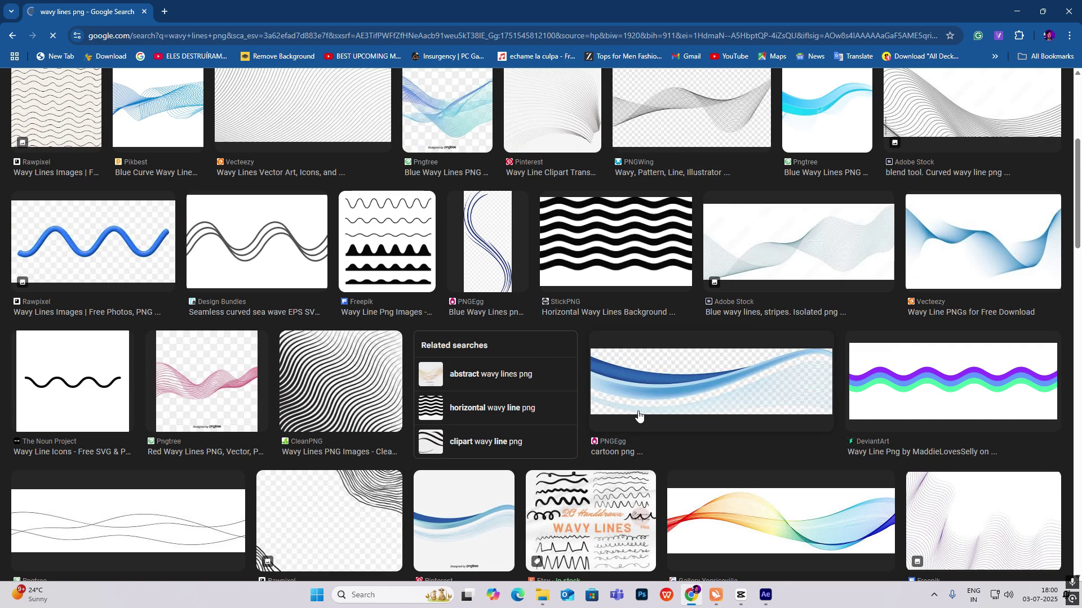
scroll(710, 361, down, 5)
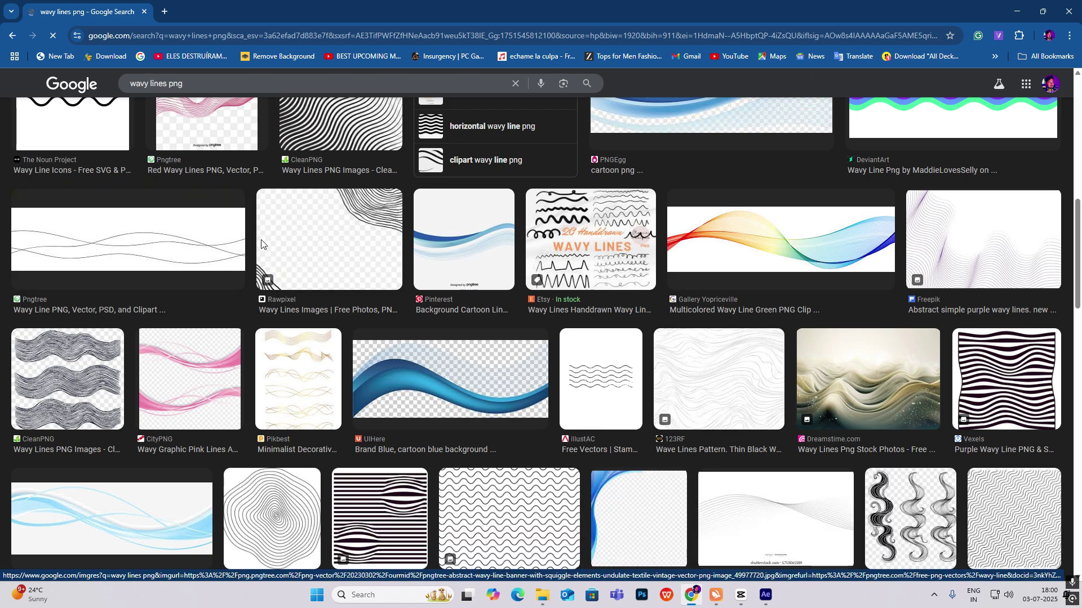
click(202, 252)
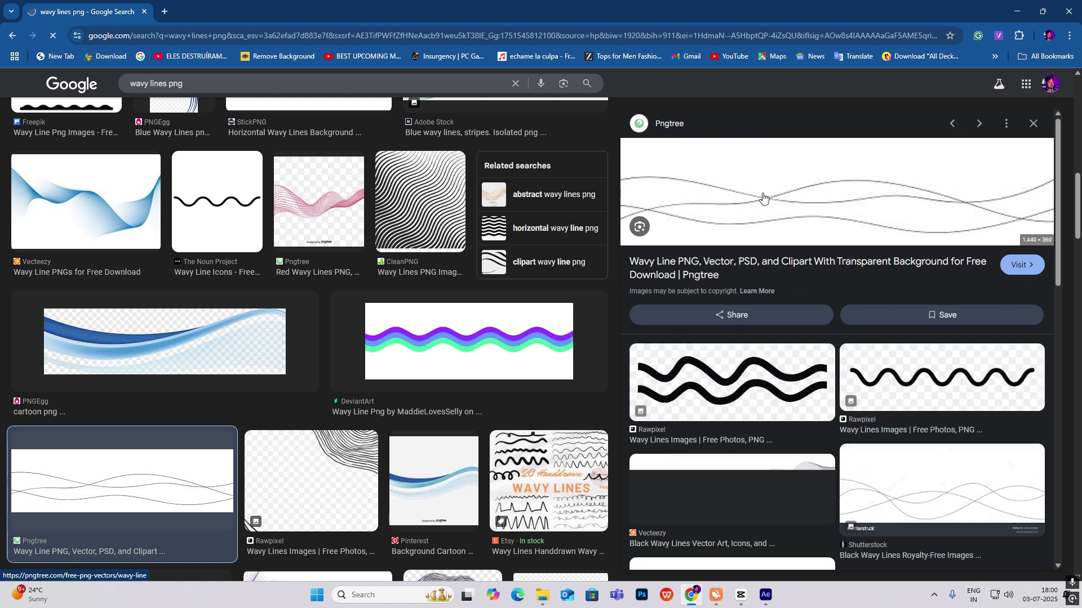
right_click(818, 185)
click(880, 362)
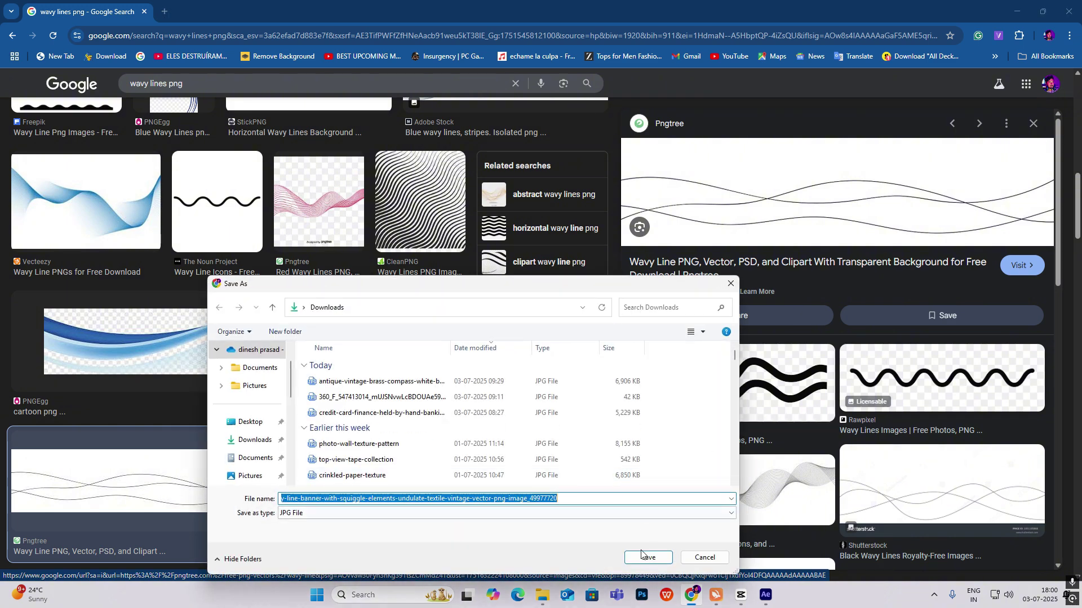
click(648, 557)
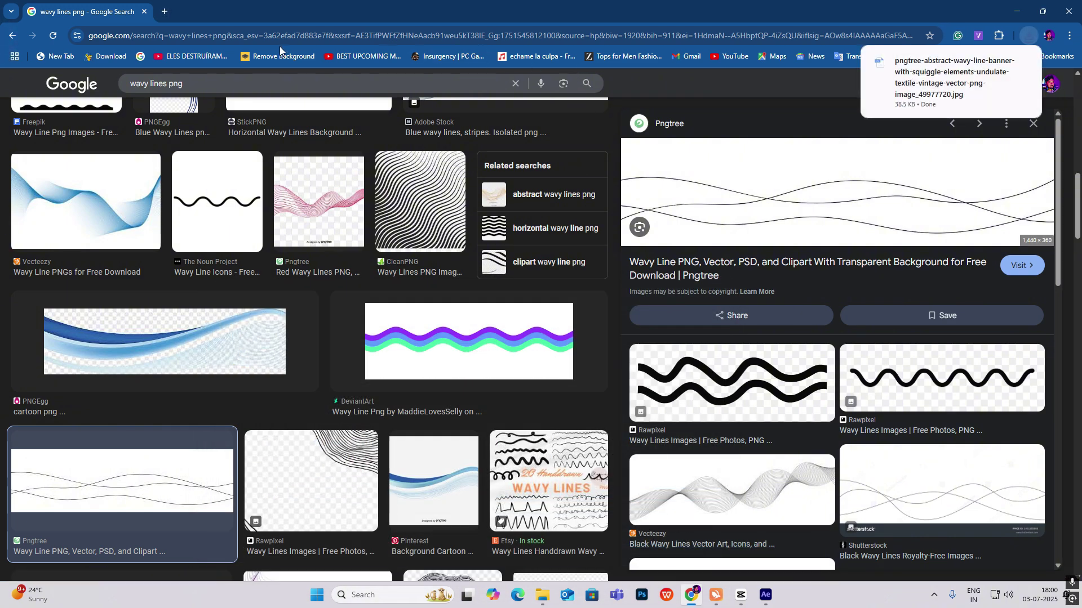
Remove the background of the saved wavy-line image with remove.bg and download the free 1000 x 250 preview.
click(164, 11)
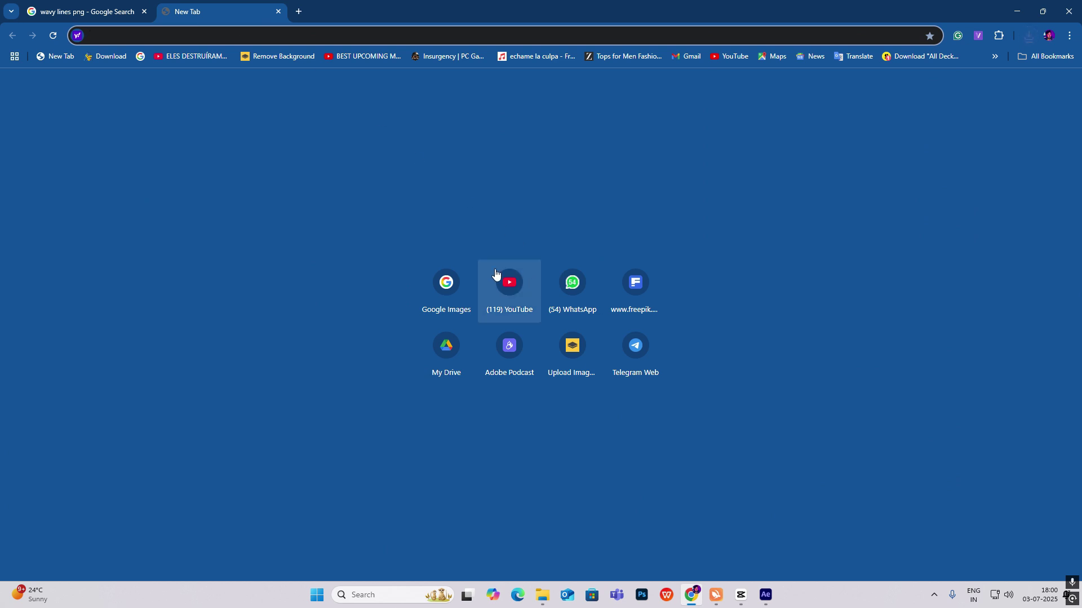
click(578, 364)
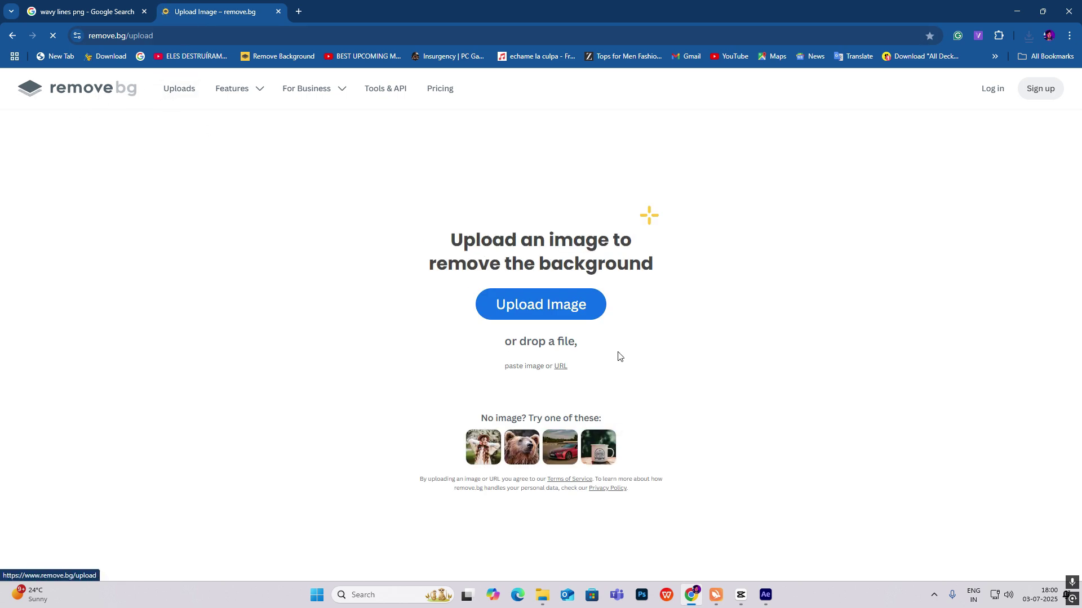
click(534, 310)
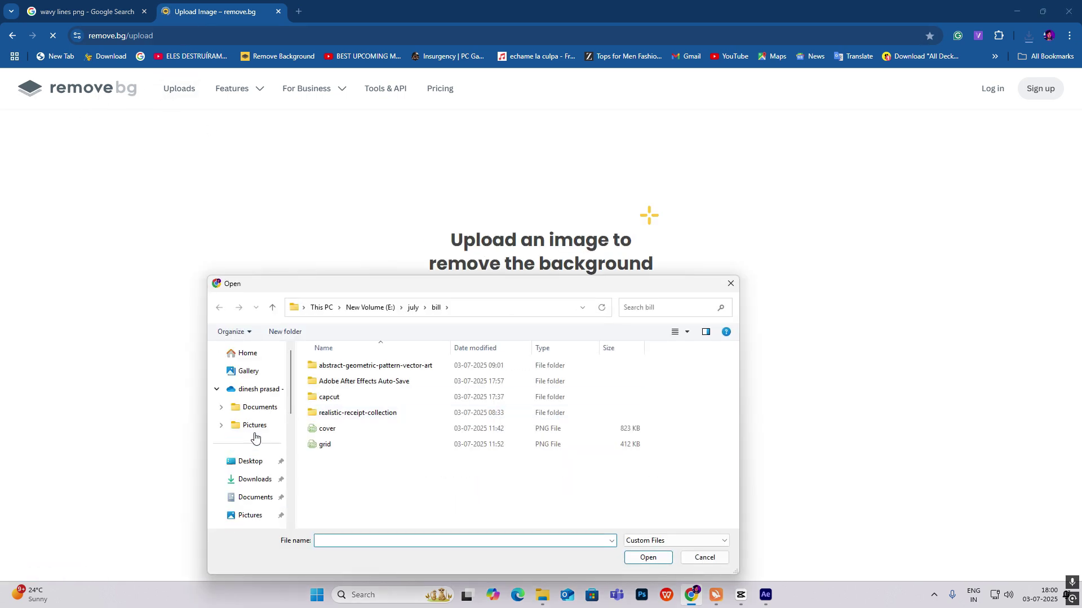
click(257, 480)
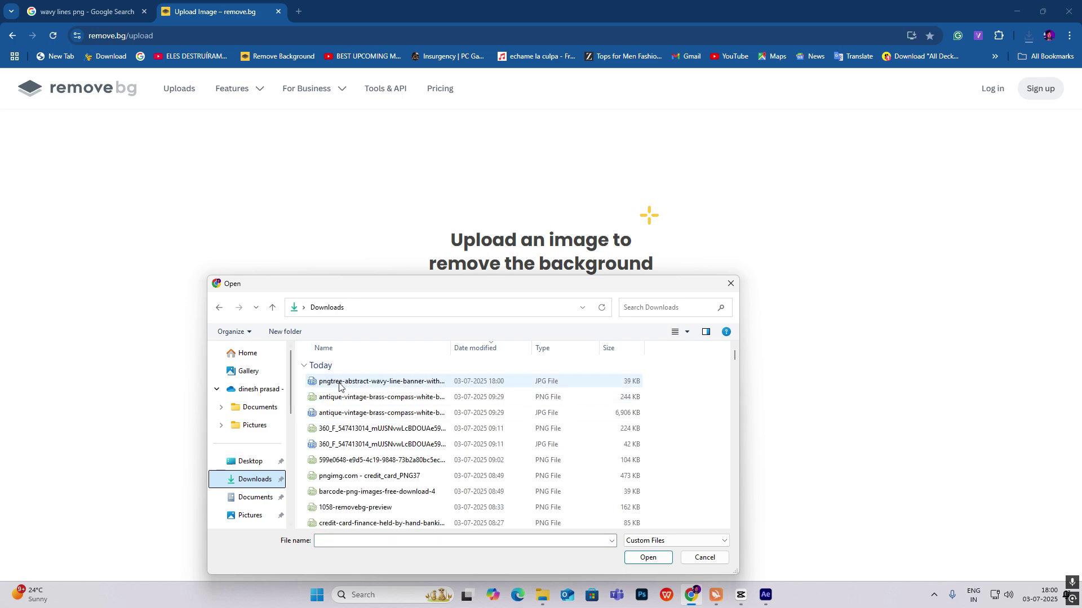
double_click(340, 385)
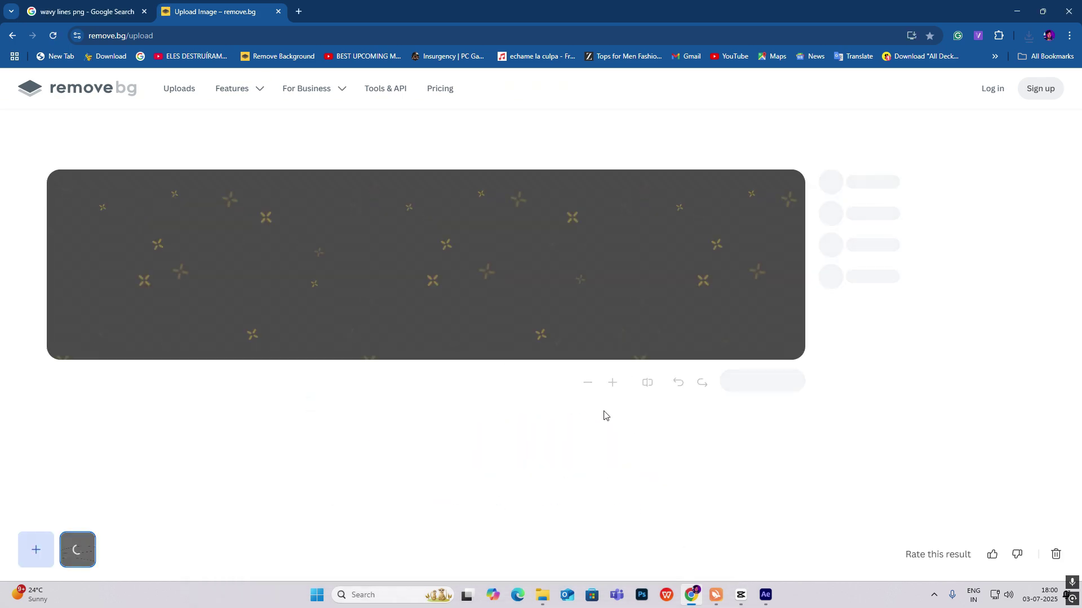
click(769, 383)
click(753, 309)
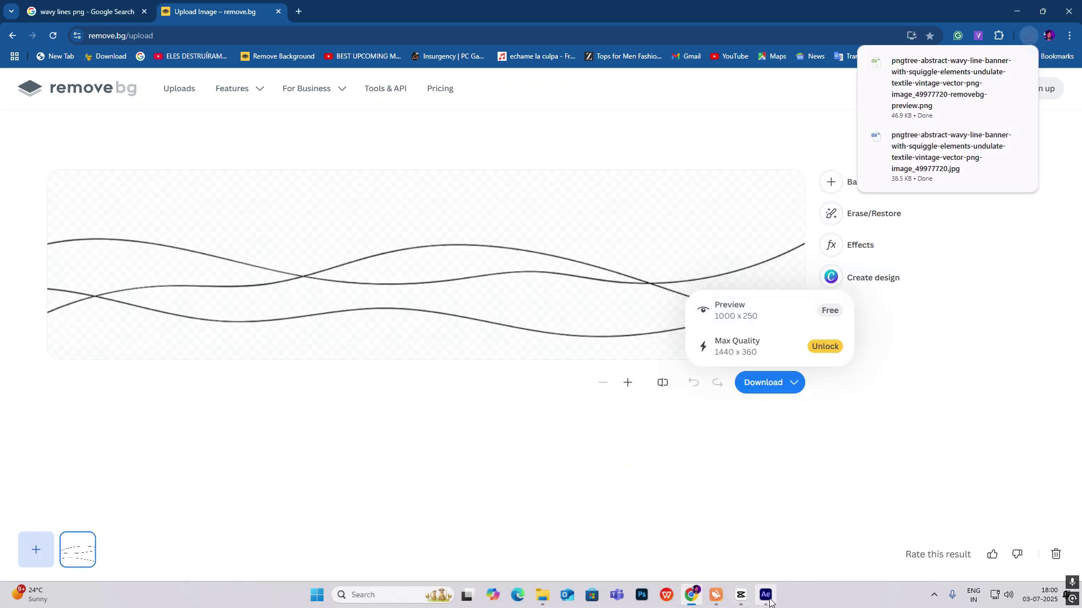
Return to CapCut and place the background-free wavy-line PNG from Downloads between the compass clips at the start of the compass scene.
click(741, 596)
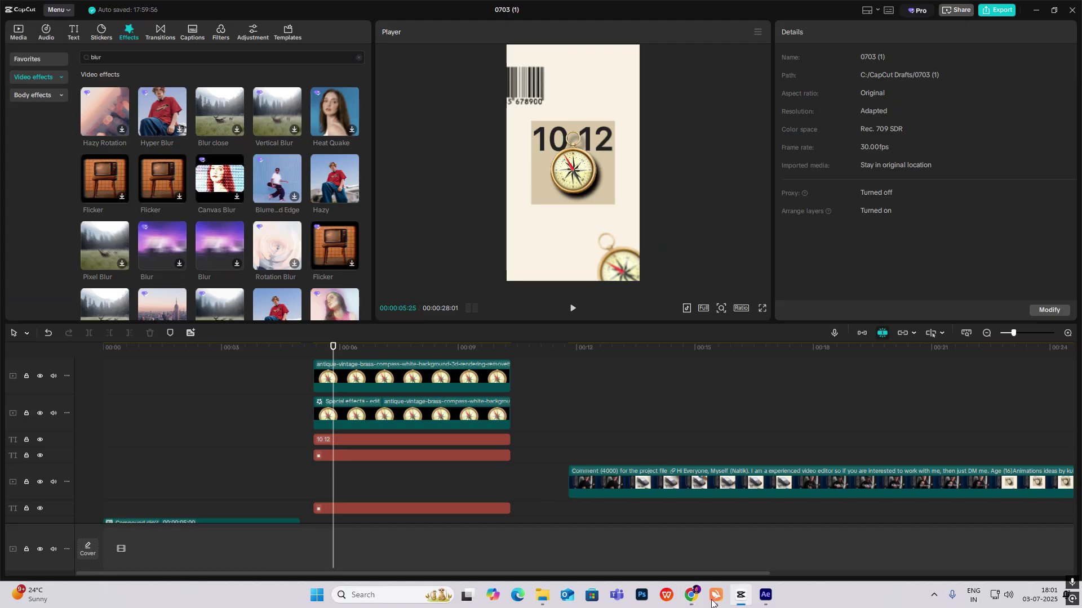
scroll(462, 483, up, 2)
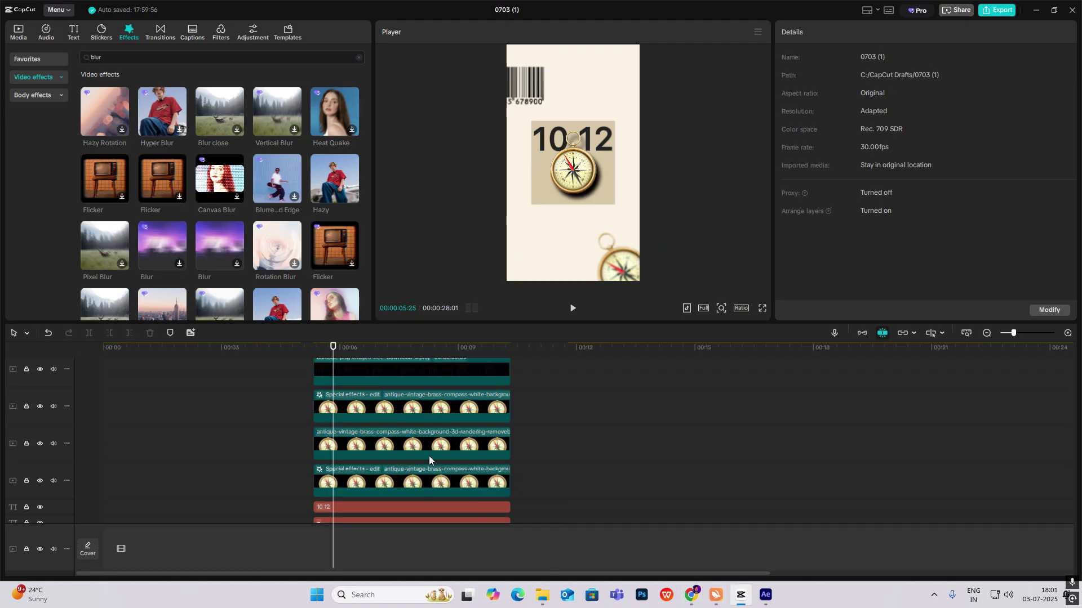
click(542, 595)
click(400, 264)
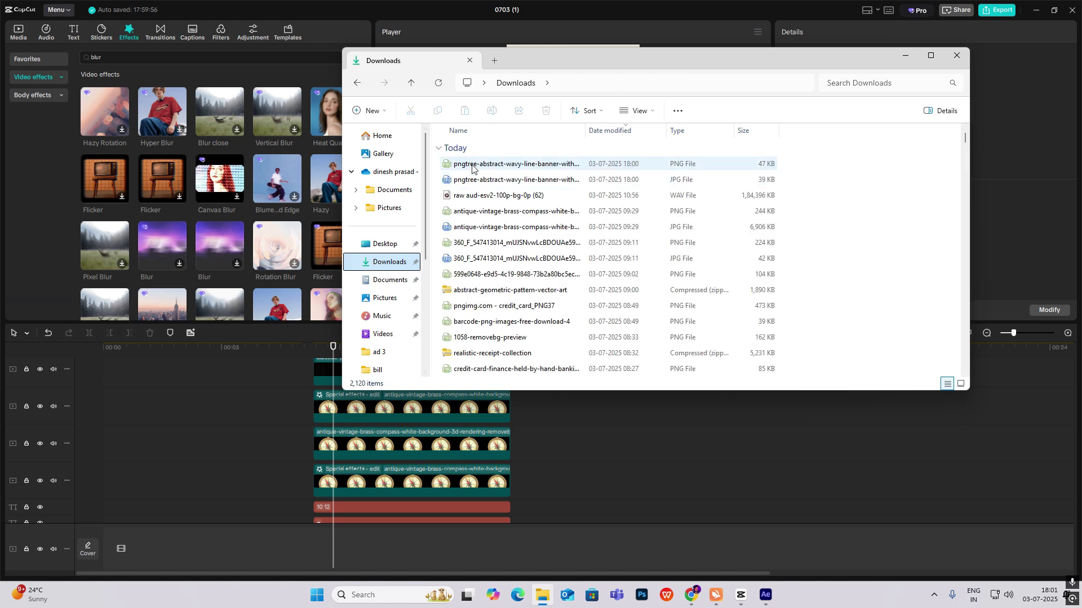
mouse_move(507, 160)
mouse_down()
mouse_move(555, 388)
mouse_move(409, 533)
mouse_move(382, 428)
mouse_move(375, 495)
mouse_up()
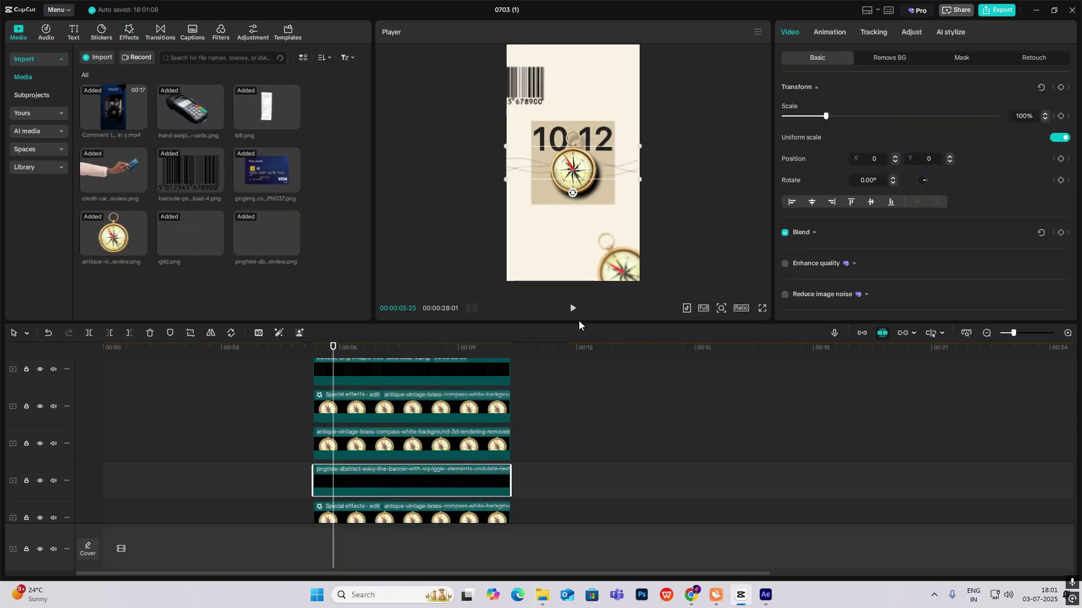
Rotate the wavy lines to about 29.45°, scale them to 339% and position them at about X -1153, Y -544, in the frame's lower-left area.
drag(573, 193, 553, 190)
mouse_move(643, 183)
mouse_down()
mouse_move(809, 176)
mouse_move(846, 187)
mouse_up()
mouse_move(648, 209)
mouse_down()
mouse_move(546, 247)
mouse_move(598, 248)
mouse_move(577, 242)
mouse_up()
Add a Split mask to the wavy-line clip and shift it to about Y -64 so the lowest line is hidden.
click(961, 57)
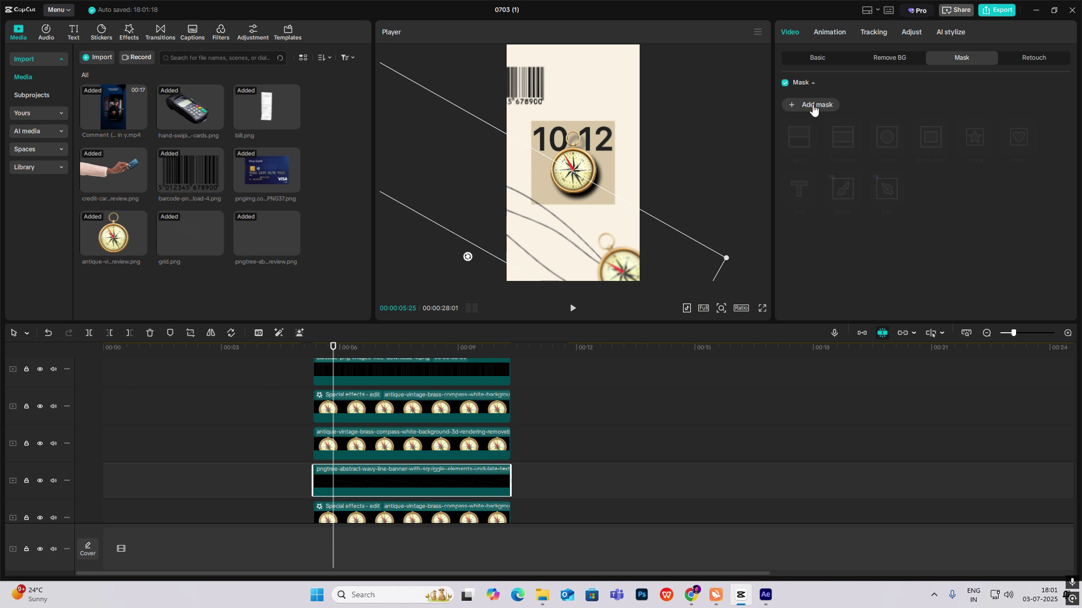
click(813, 105)
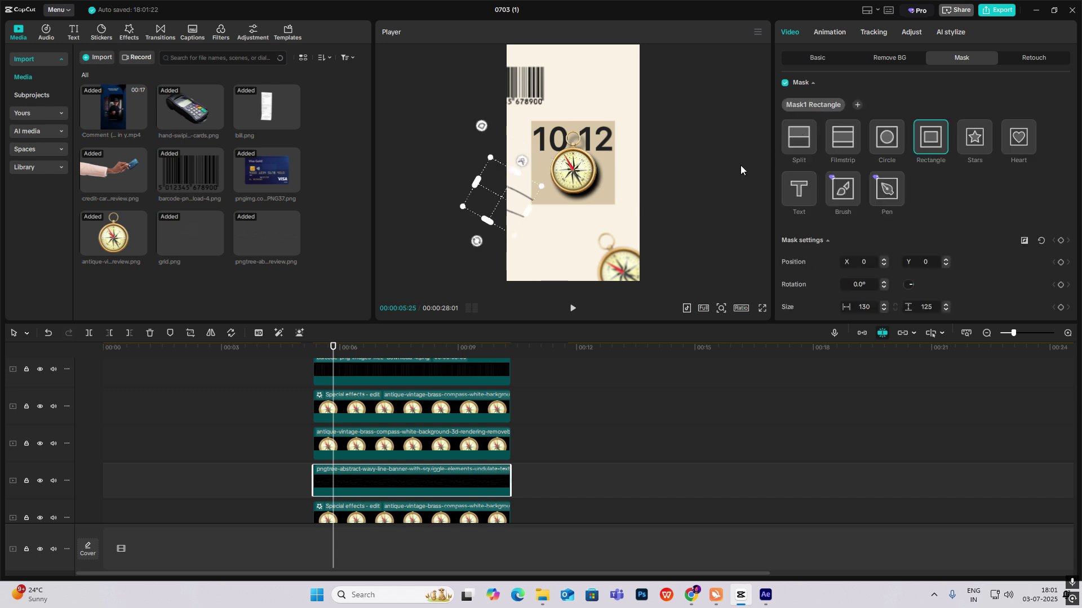
click(806, 141)
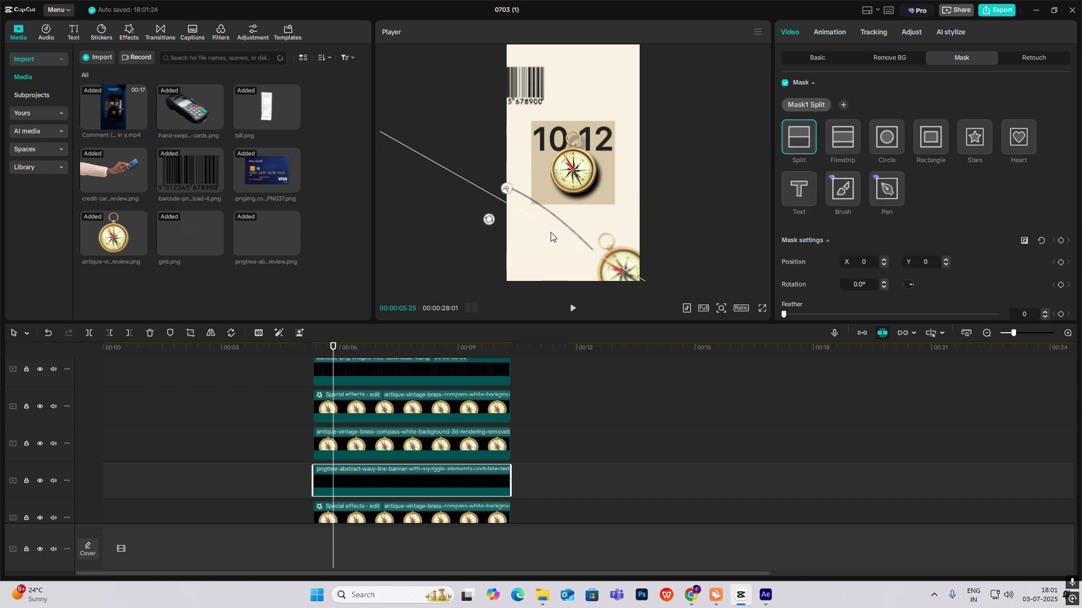
drag(550, 239, 538, 260)
Duplicate the wavy-line clip, rotate the copy to -28.66°, move it to X 1245, Y 1897, and layer it just above the 10 12 text.
click(819, 60)
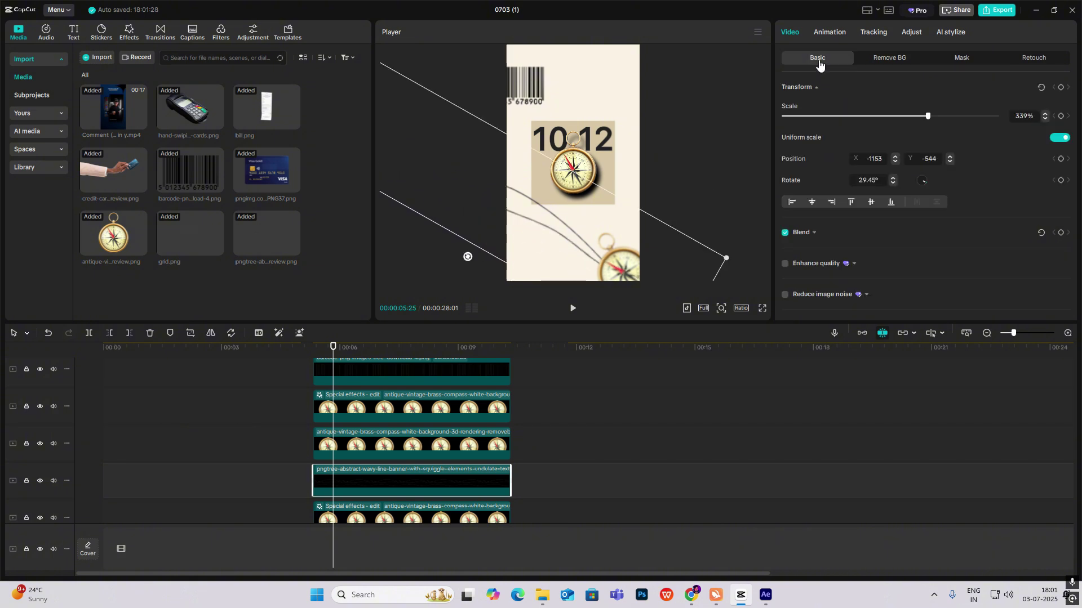
scroll(352, 472, down, 2)
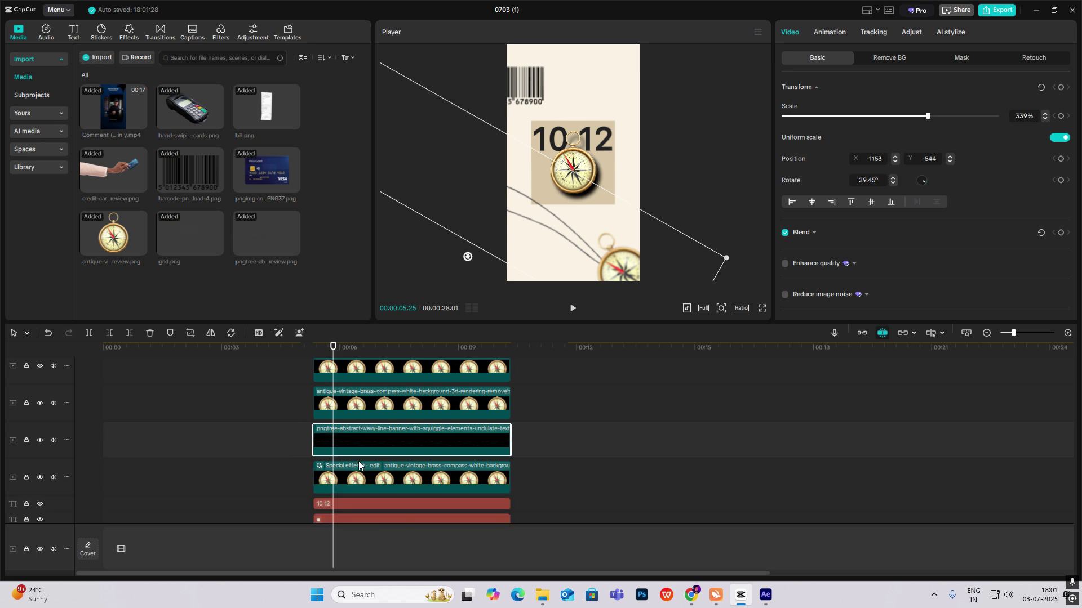
drag(380, 428, 380, 409)
drag(468, 257, 536, 257)
drag(516, 226, 663, 76)
click(581, 171)
drag(374, 427, 374, 504)
click(581, 172)
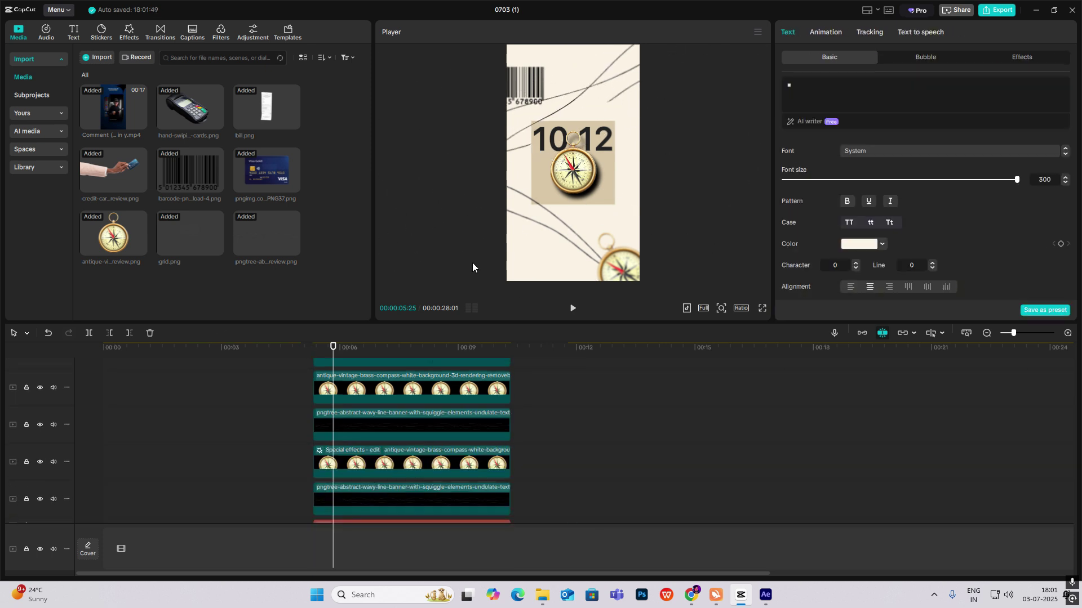
Convert each of the two wavy-line clips into its own compound clip.
scroll(330, 435, down, 1)
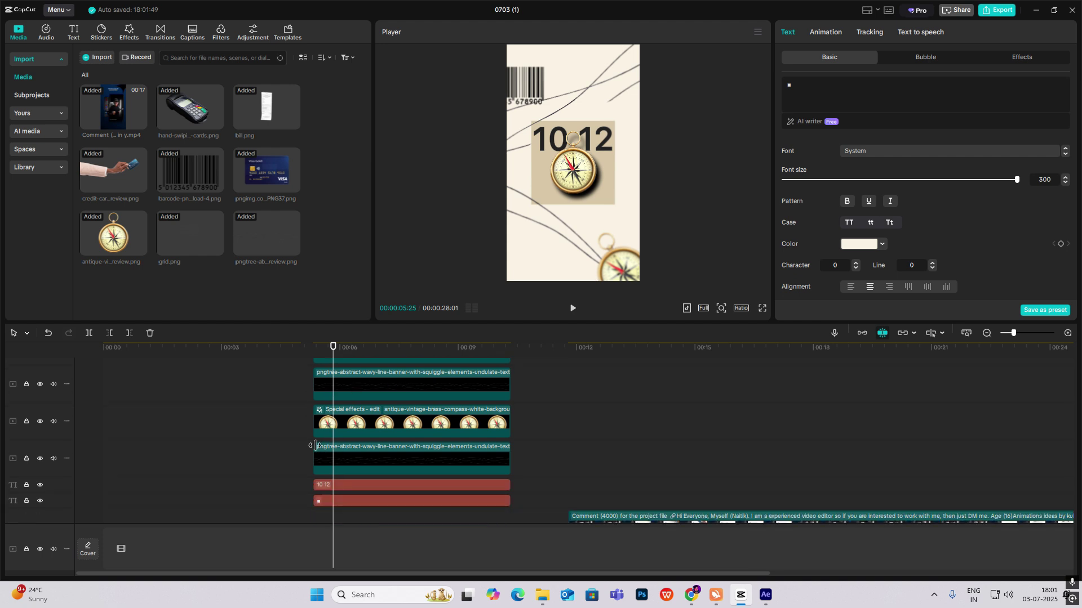
click(316, 441)
click(346, 459)
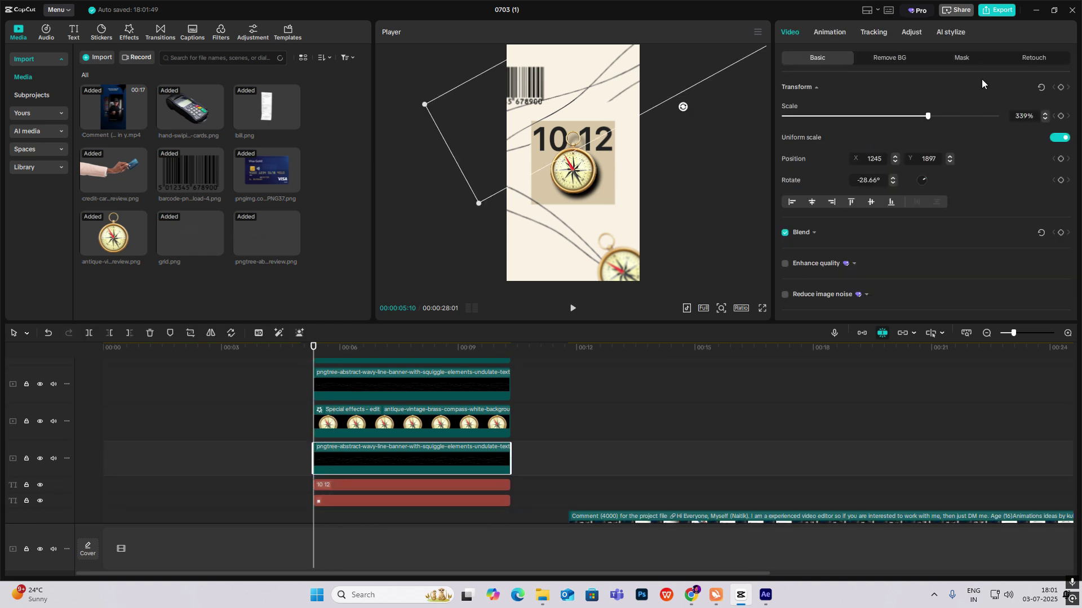
click(973, 60)
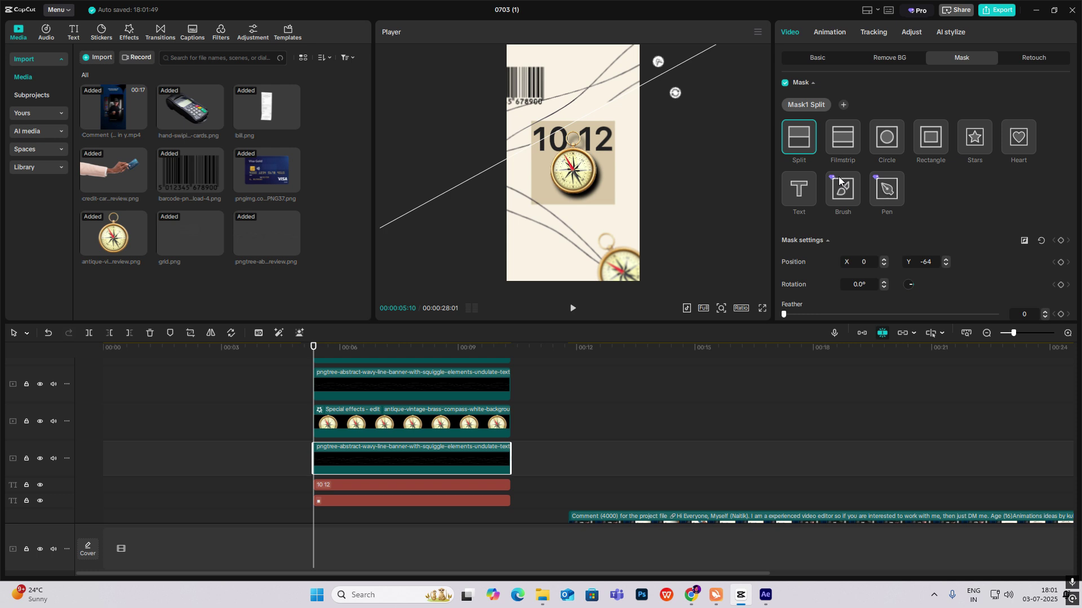
key(alt+g)
click(394, 386)
key(alt+g)
Give the upper wavy lines' compound clip a 52° Split mask, keyframed from X 540, Y 960 at 5:10 to X -540, Y -233 at 6:28.
click(365, 466)
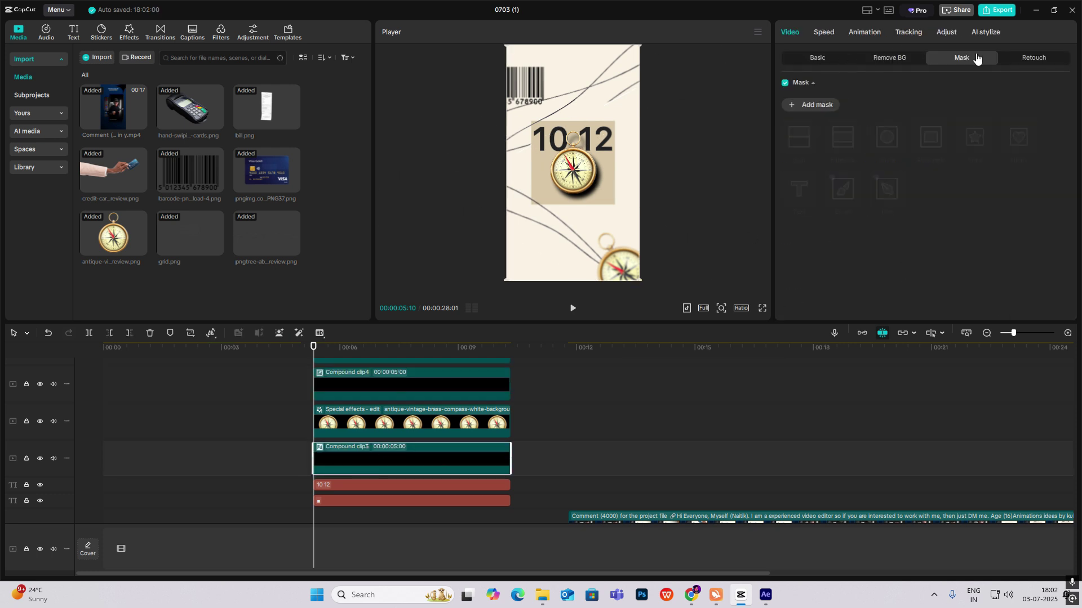
click(809, 105)
click(800, 140)
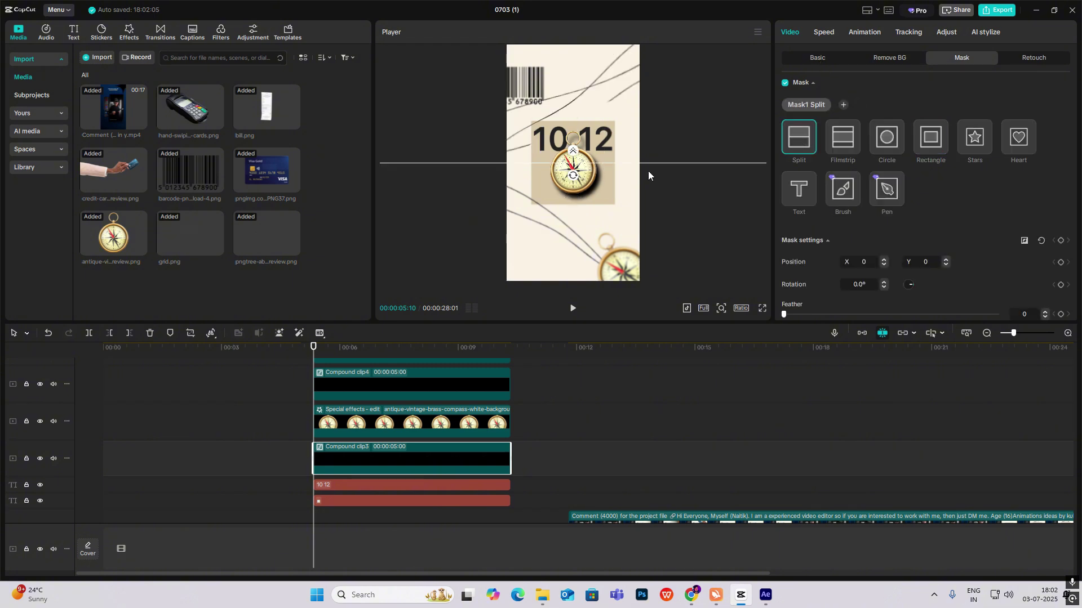
drag(572, 172, 671, 49)
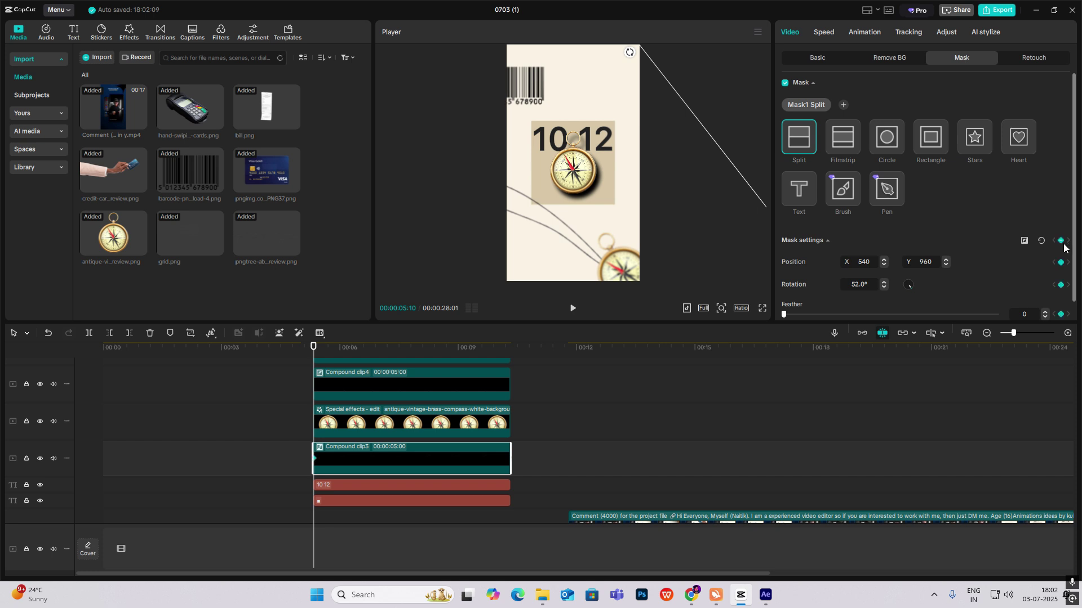
drag(314, 349, 378, 366)
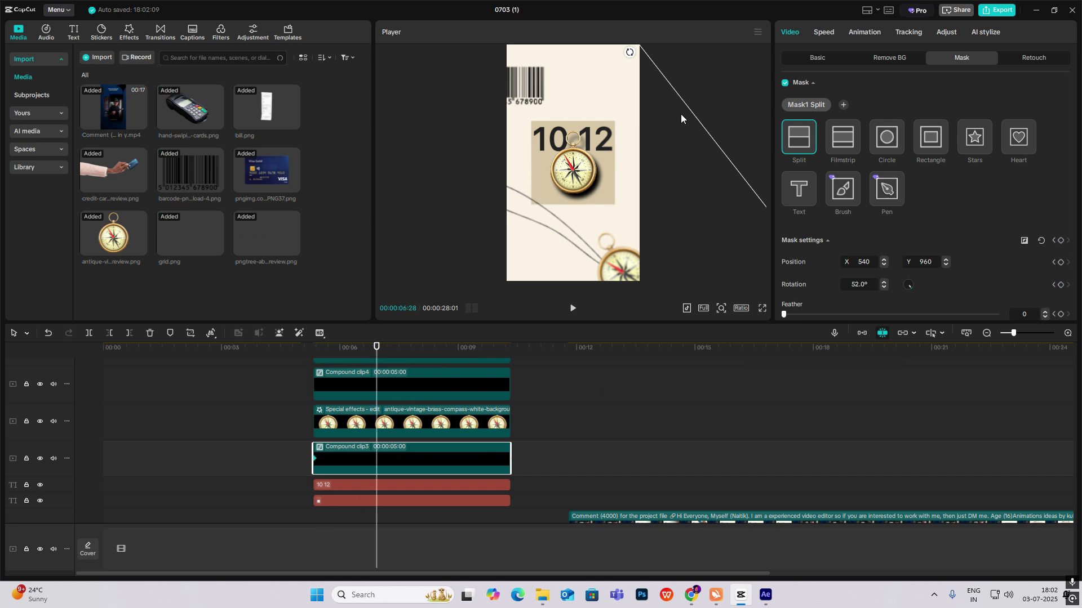
drag(686, 112, 497, 199)
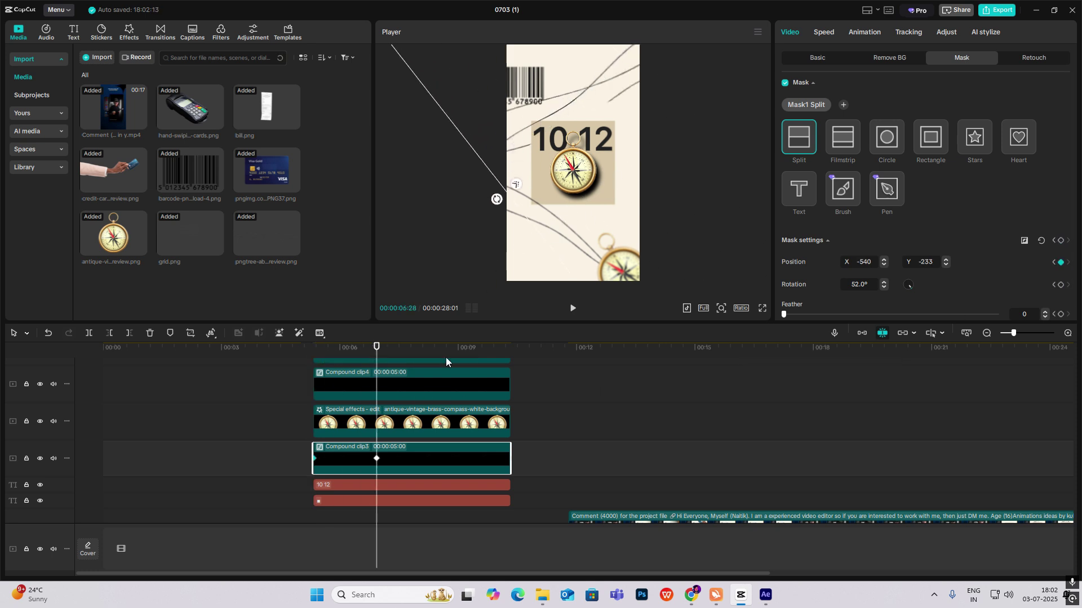
Apply a fast-start, slow-end curve to both the X and Y position keyframes of the mask, and collapse the keyframe graphs.
click(441, 444)
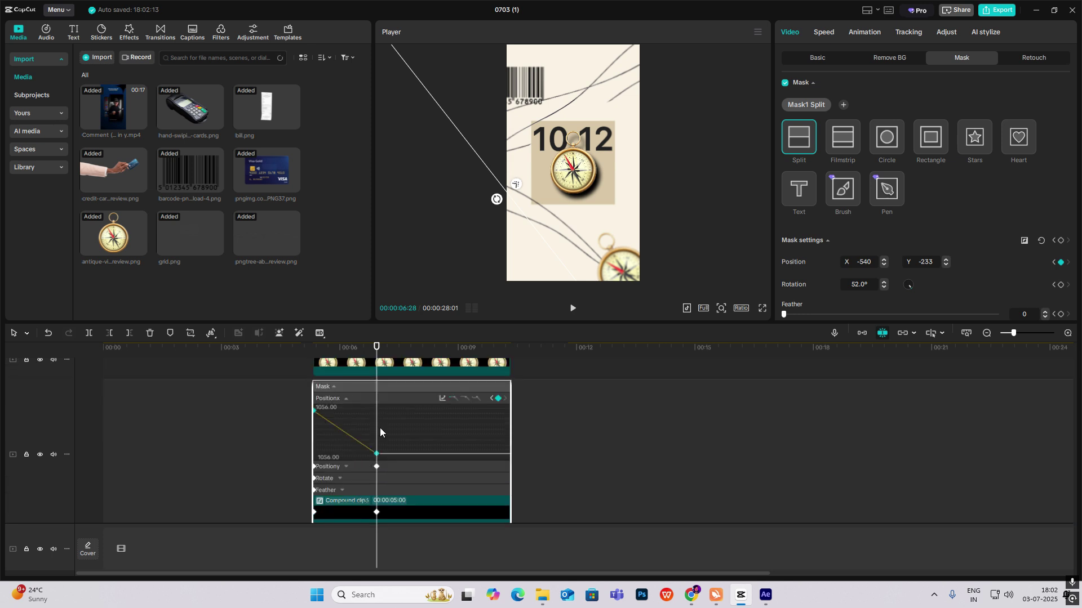
click(441, 399)
click(560, 491)
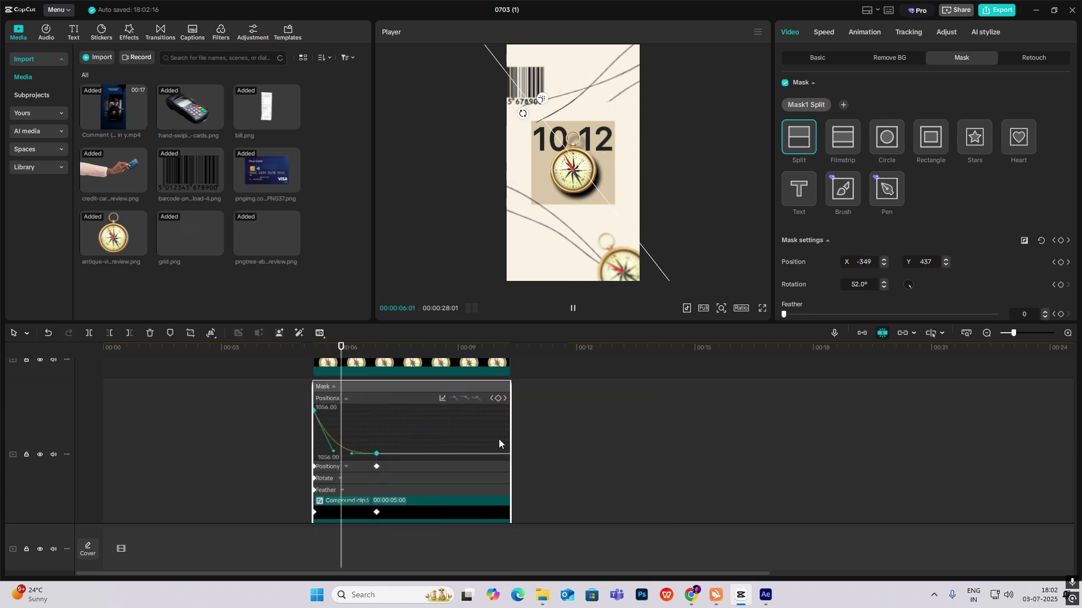
scroll(358, 480, down, 1)
click(352, 454)
click(355, 437)
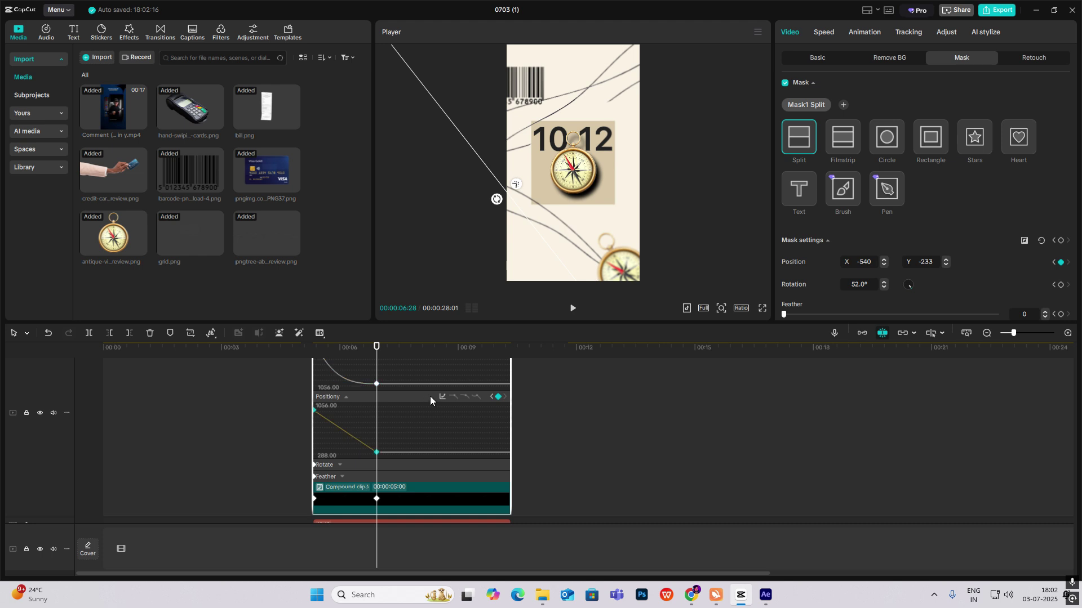
click(442, 396)
click(650, 446)
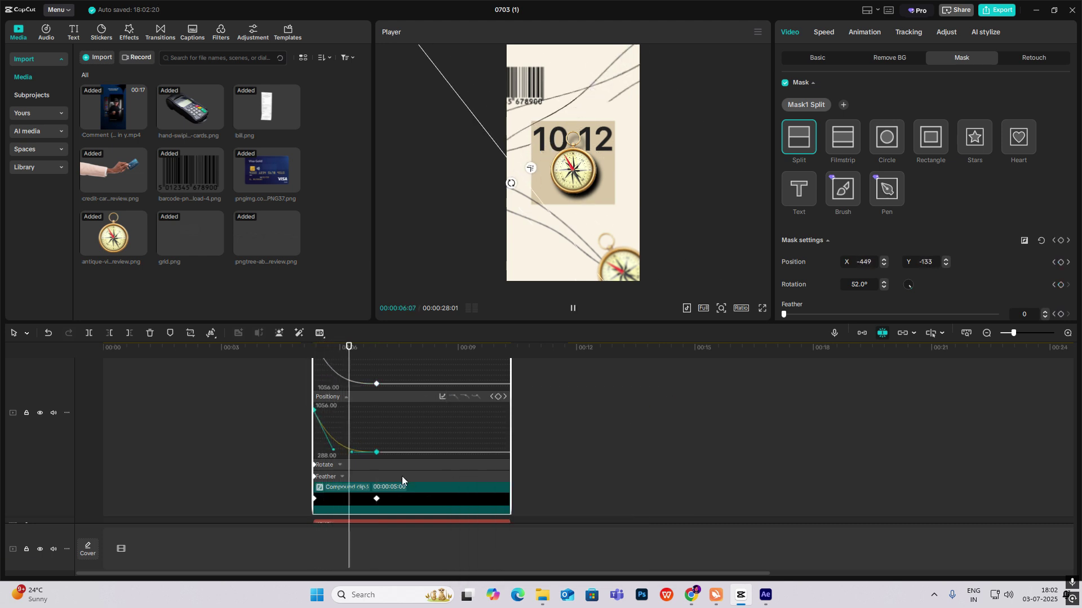
scroll(389, 456, down, 3)
key(alt+k)
Play the start of the compass scene to check the wavy lines' mask reveal.
click(297, 409)
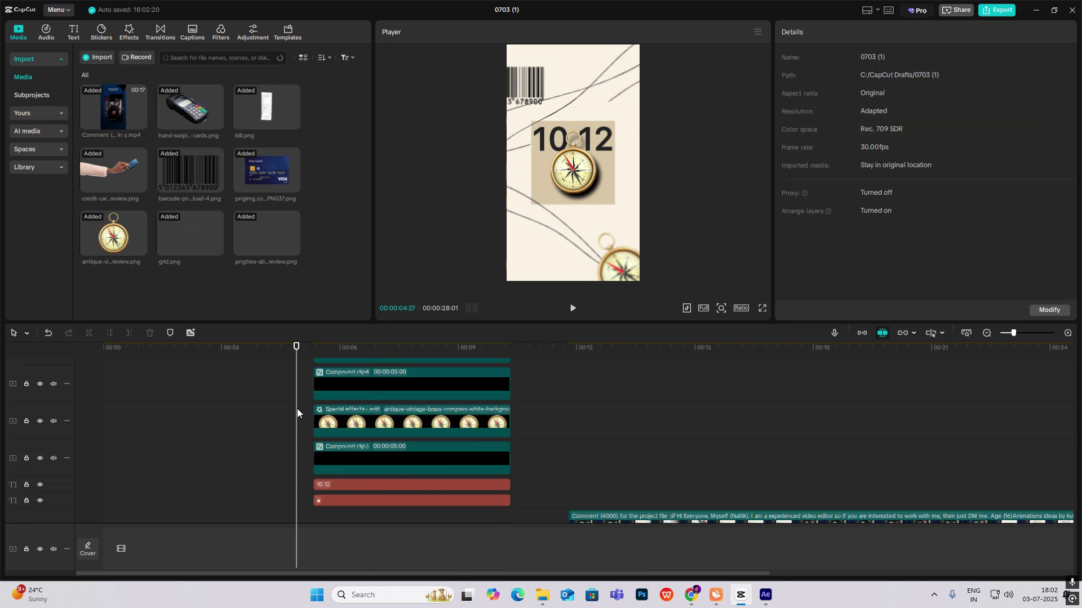
key(space)
key(space)
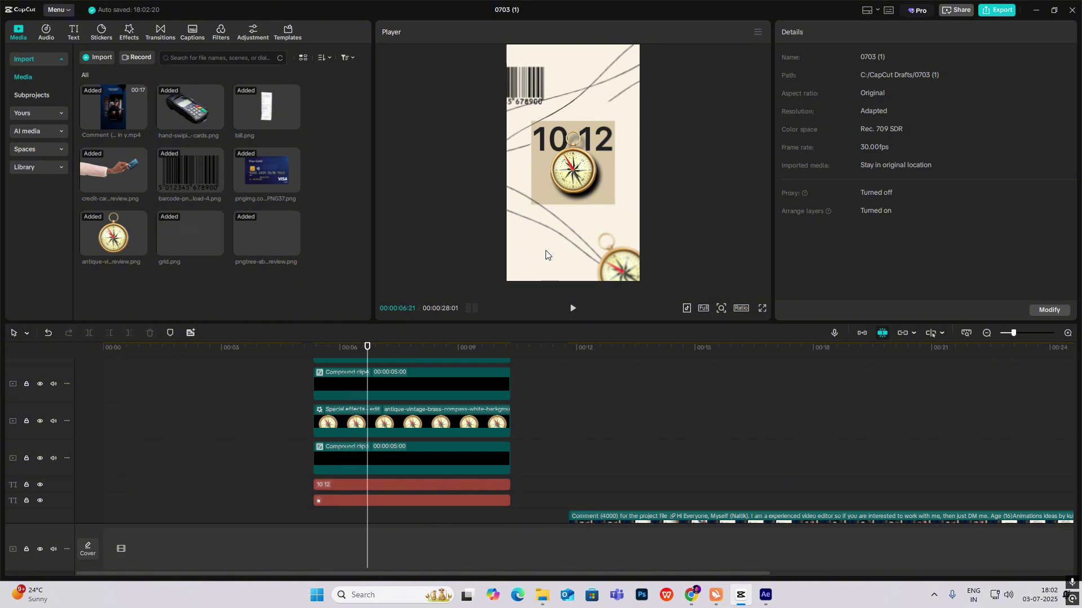